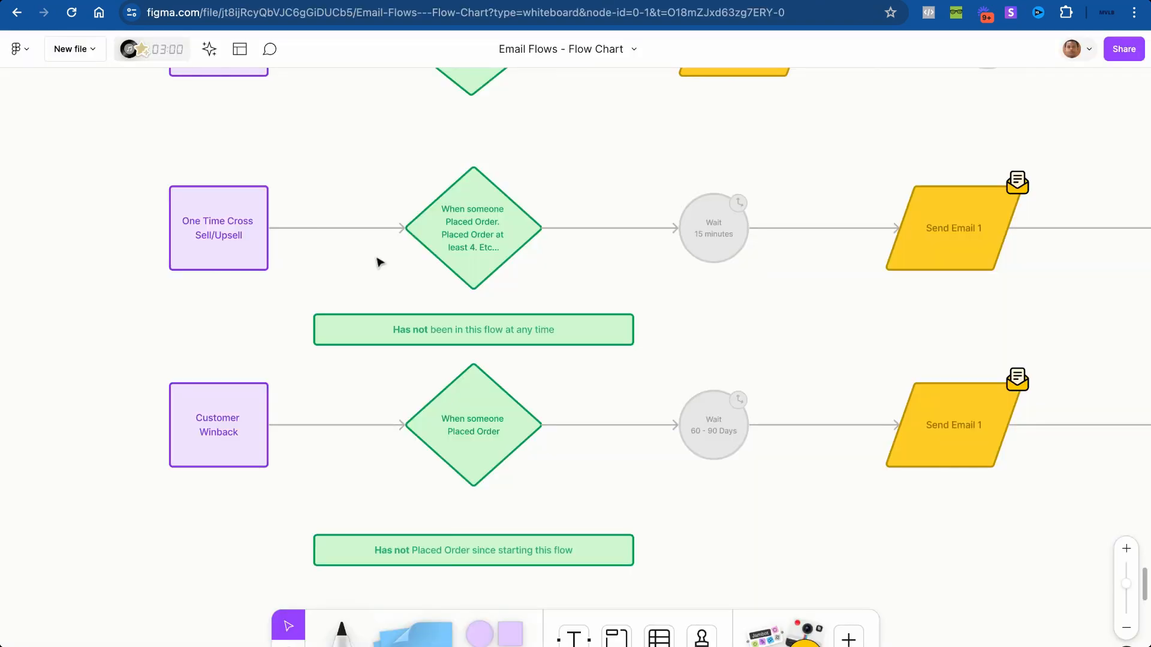
Step: Review the Cross Sell/Upsell branch of the FigJam flow chart, then view the Drive flow-rules preview
scroll(377, 260, "up", 5)
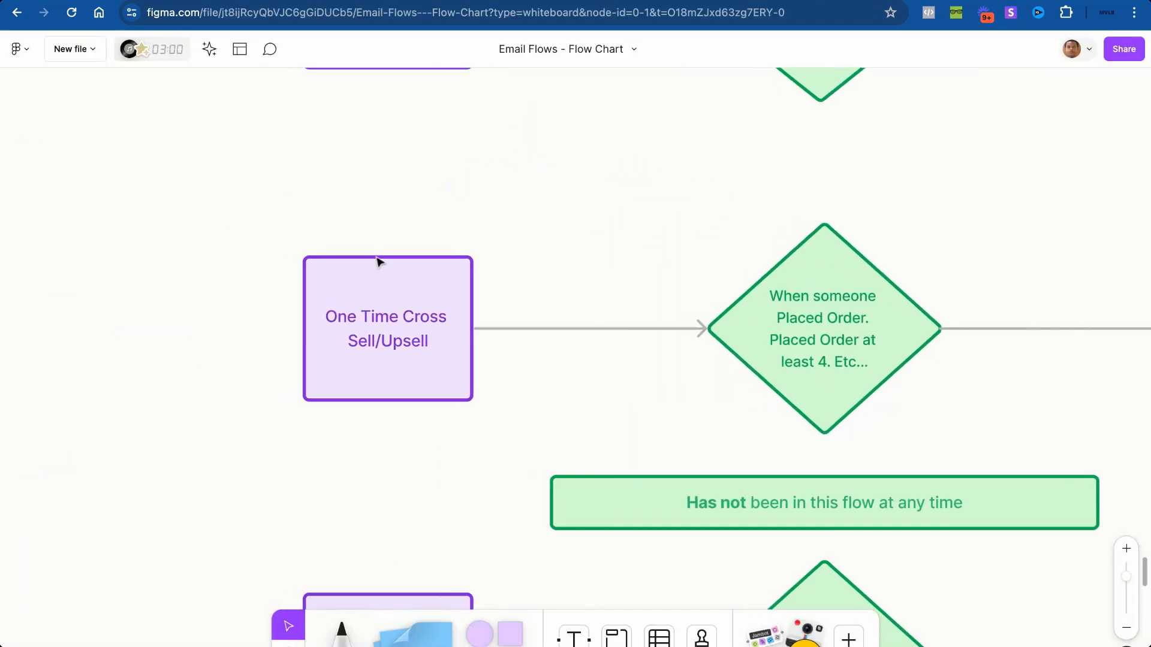
scroll(378, 262, "up", 2)
scroll(378, 262, "down", 3)
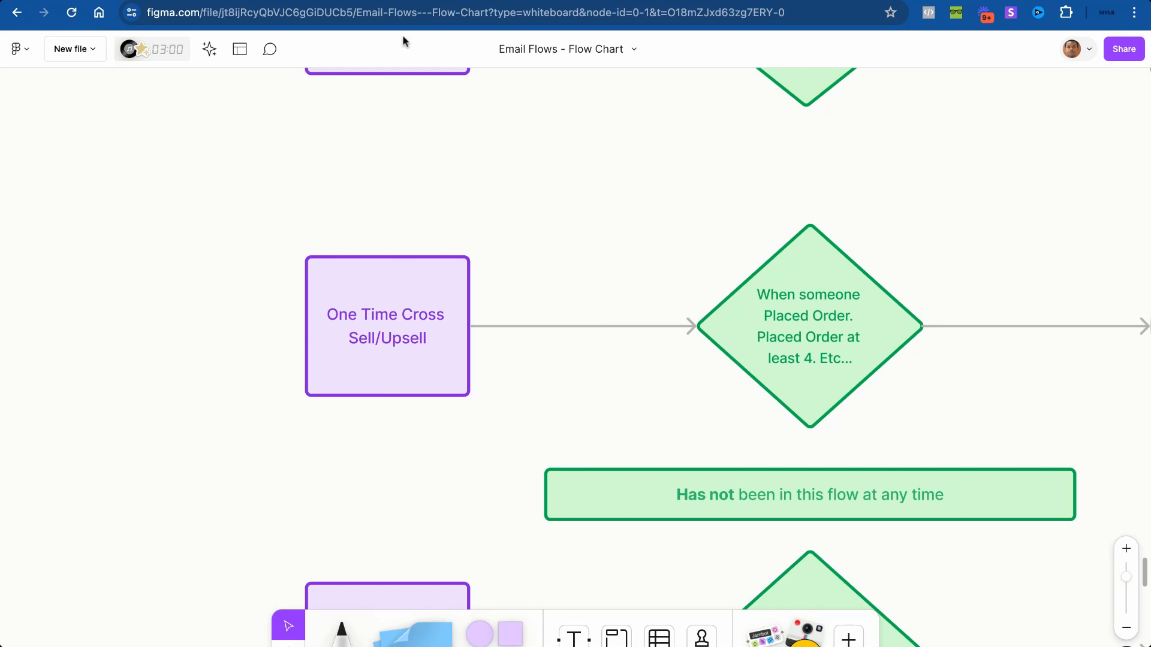
scroll(560, 180, "down", 1)
left_click(655, 0)
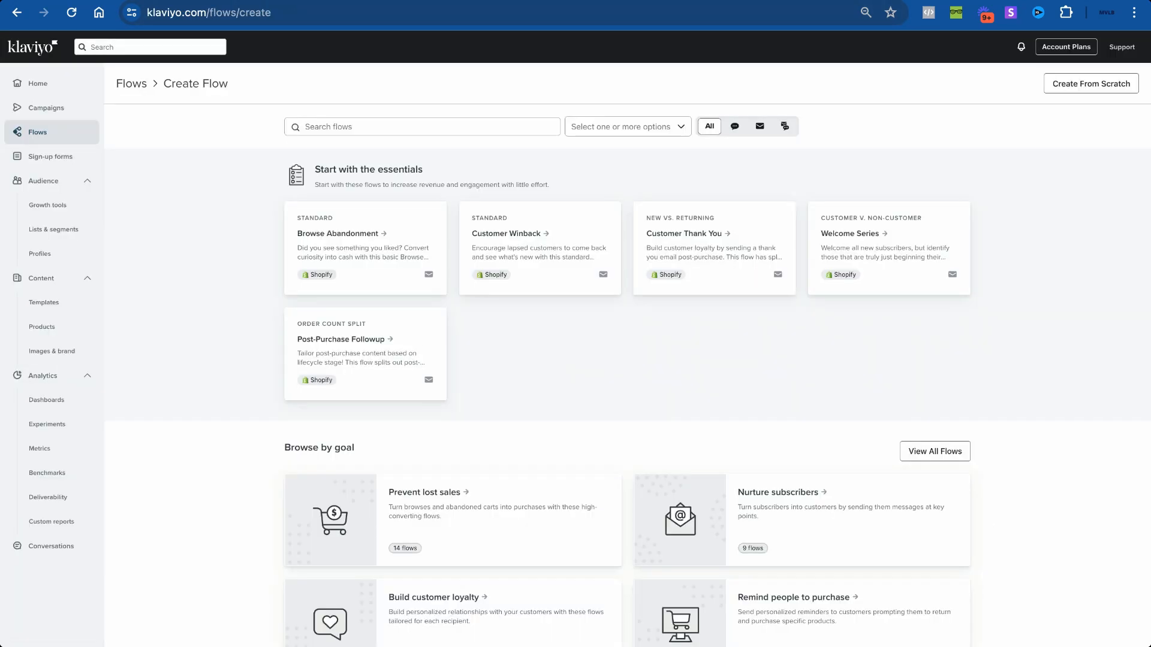
Step: Create a flow from scratch named 'One Time Upsell' with Placed Order as its trigger
left_click(1086, 85)
left_click(551, 174)
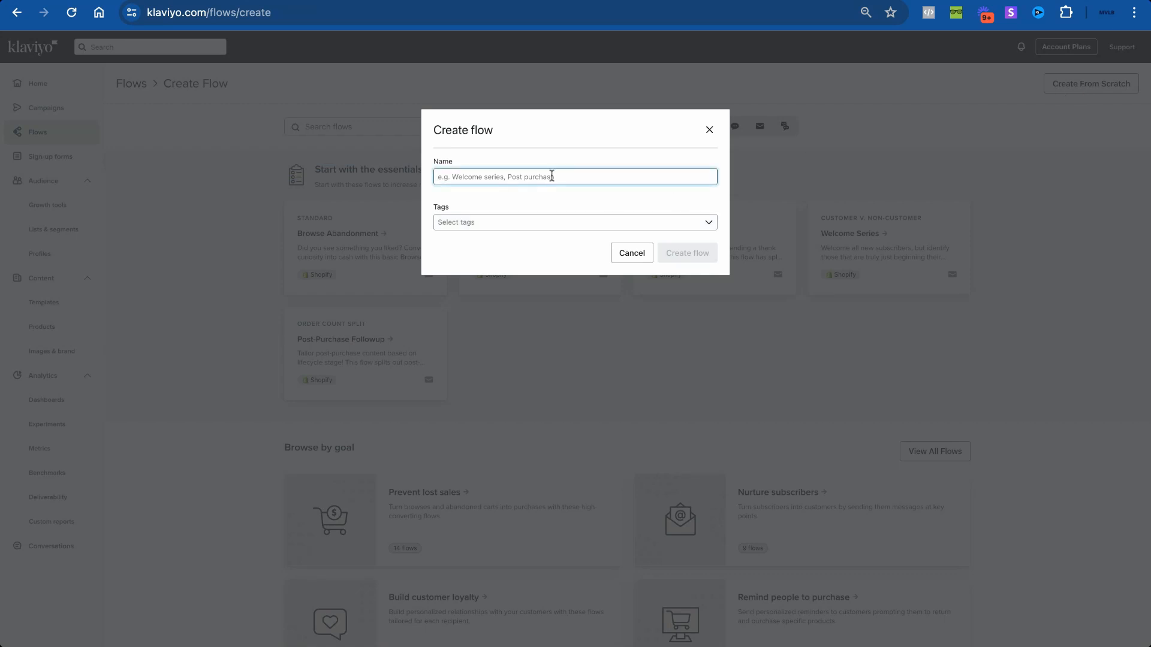
type("One Time Upsell")
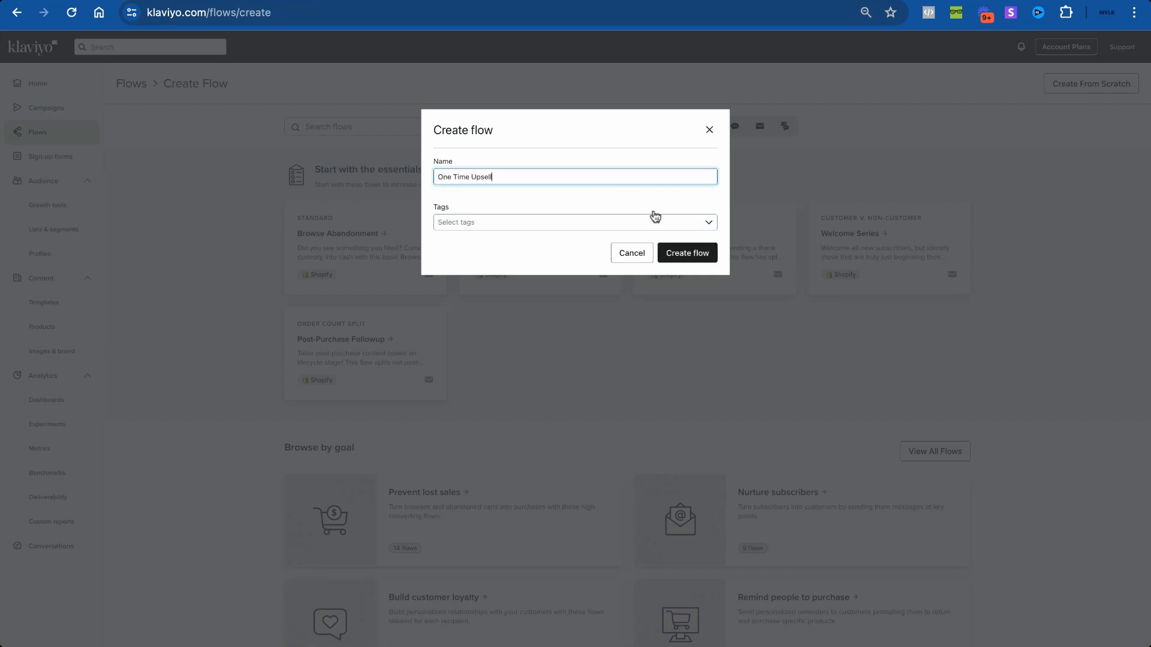
left_click(681, 253)
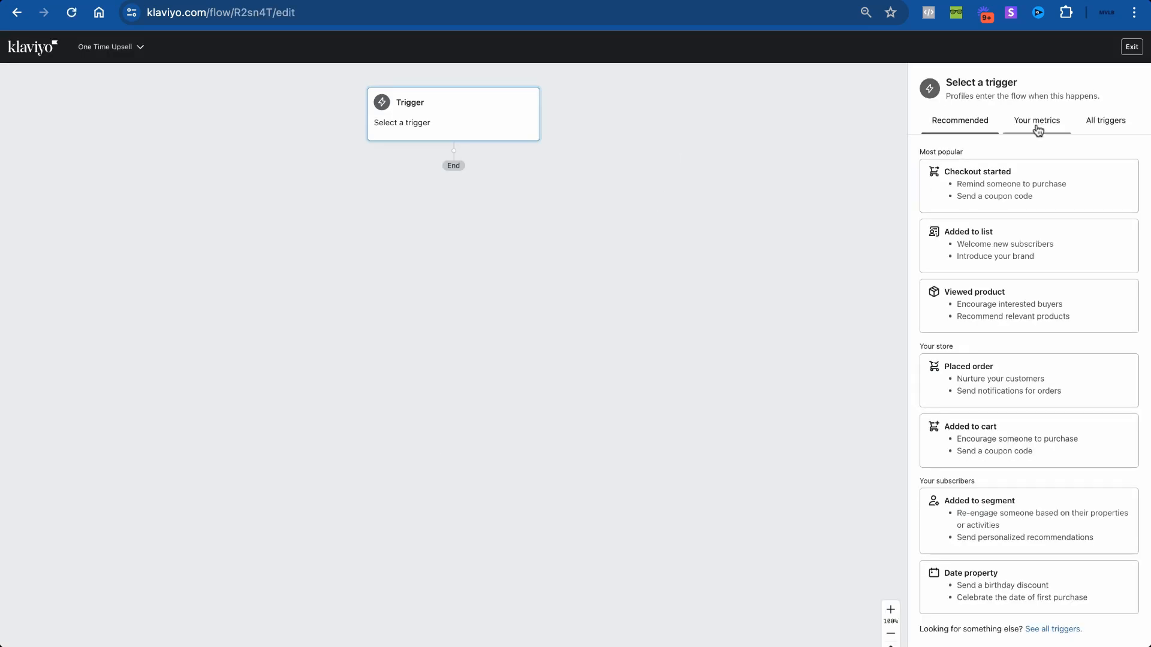
left_click(1005, 370)
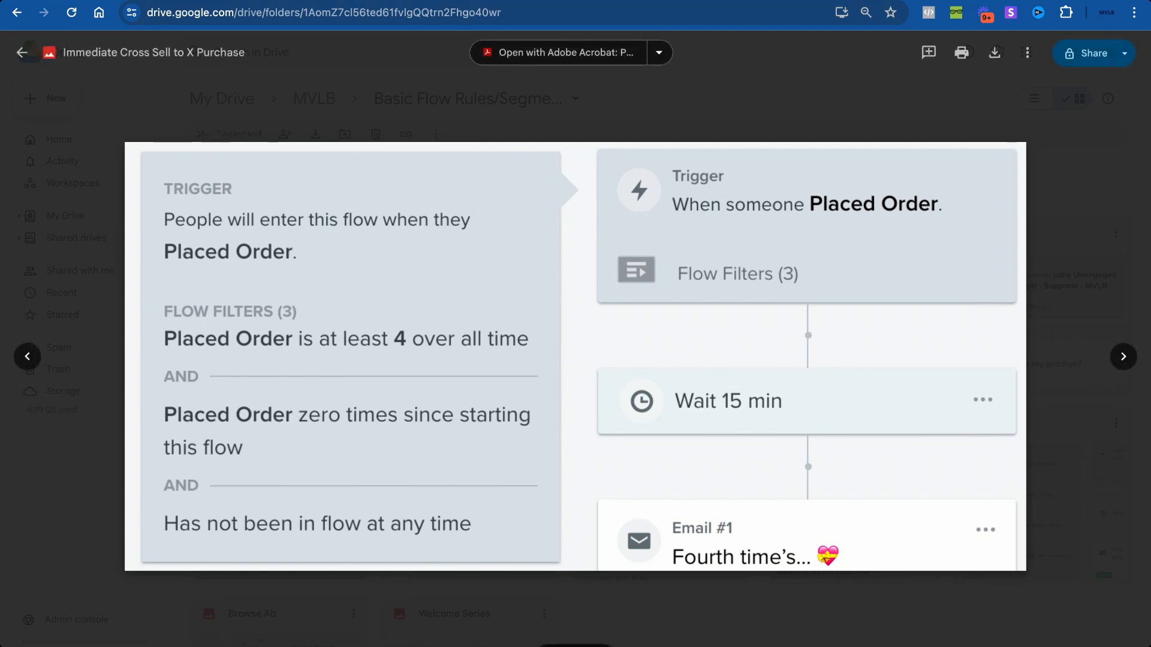
left_click(439, 1)
Step: Add a trigger profile filter: Placed Order at least 4 times over all time
left_click(1118, 307)
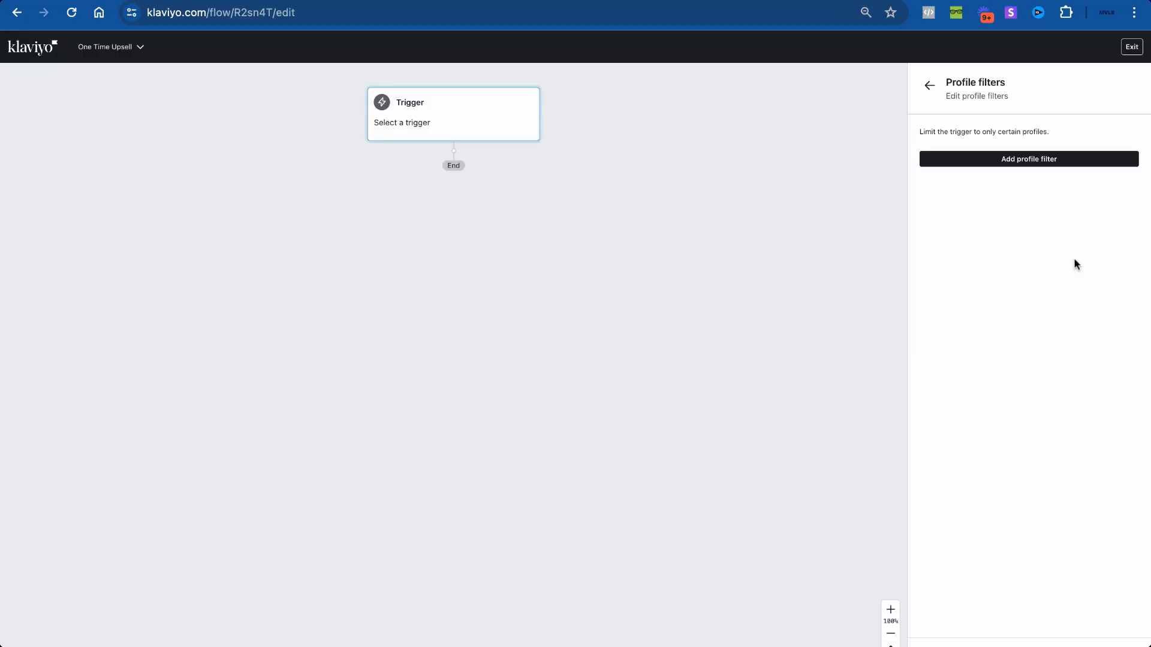
left_click(1010, 188)
left_click(810, 1)
left_click(720, 0)
left_click(1020, 184)
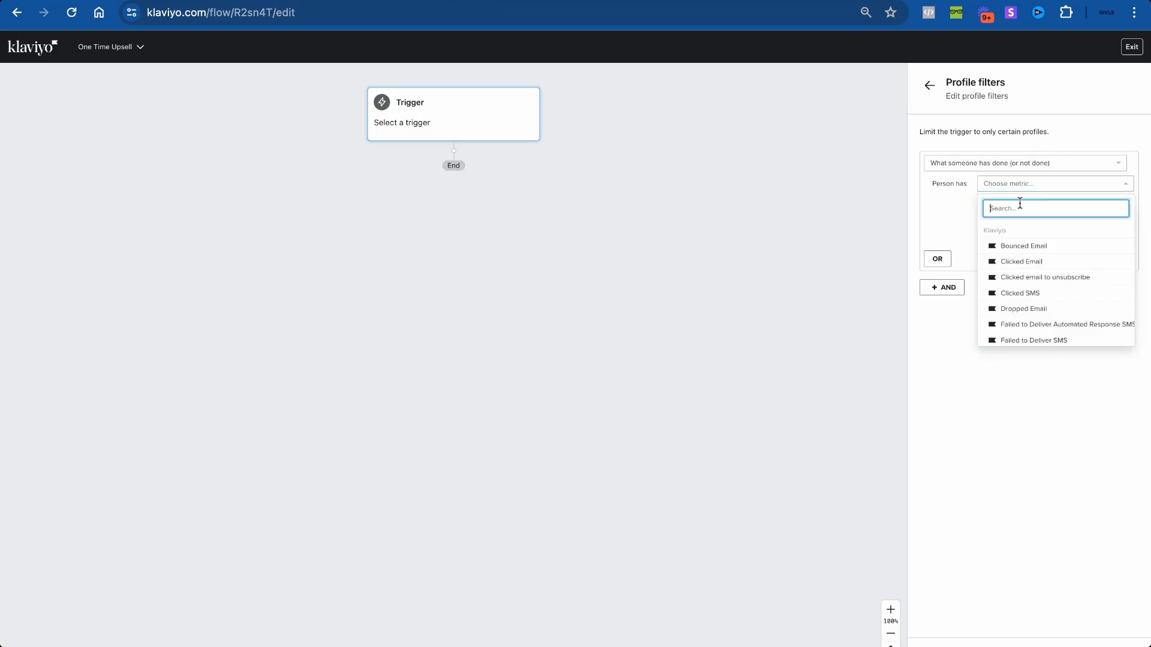
type("placed")
left_click(1043, 245)
left_click(1043, 202)
left_click(1023, 290)
left_click(1087, 202)
type("4")
left_click(1046, 223)
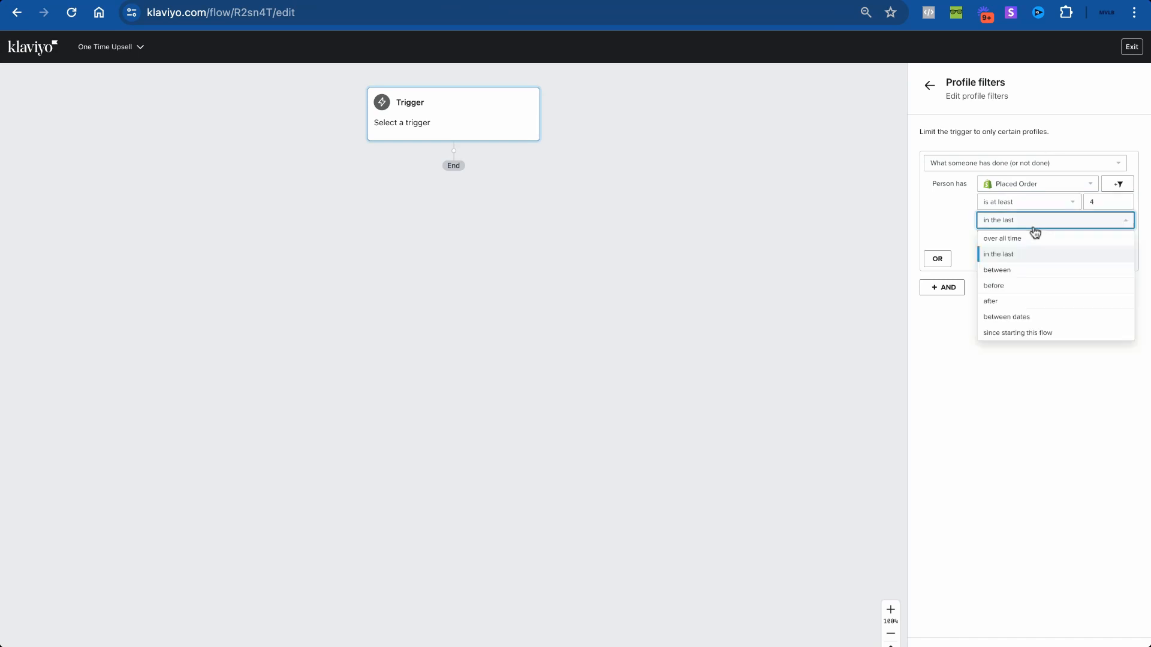
left_click(1033, 232)
Step: Add an AND filter: Placed Order zero times since starting this flow
left_click(931, 272)
left_click(1026, 298)
left_click(992, 319)
left_click(1037, 318)
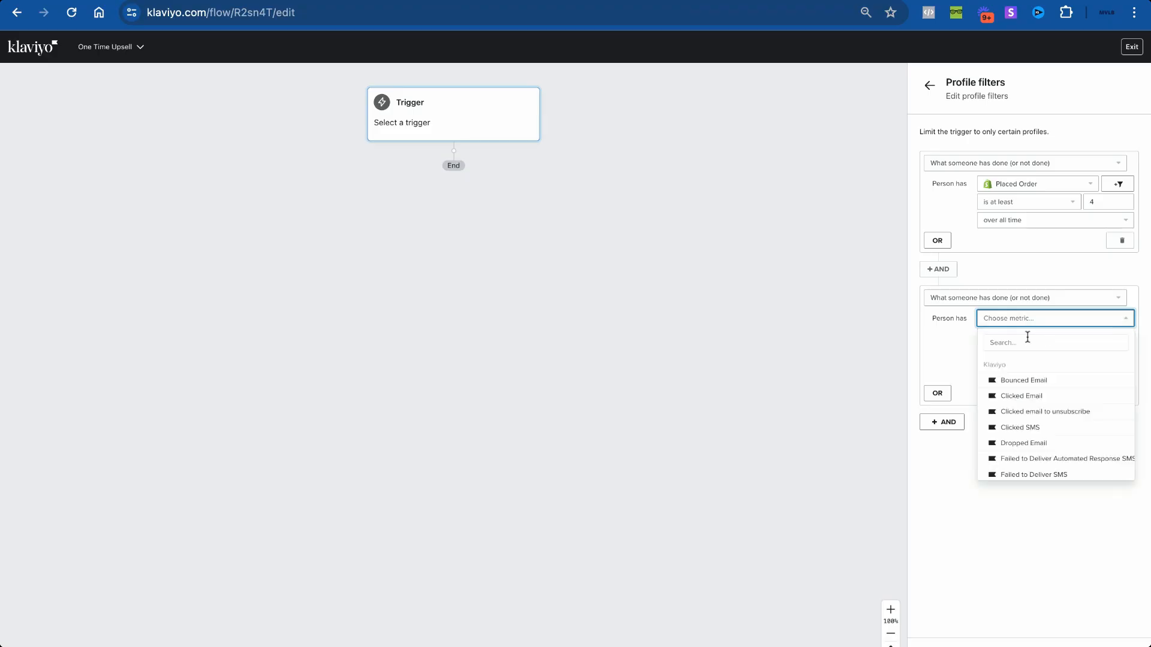
type("placed")
left_click(1019, 359)
left_click(1020, 337)
left_click(1020, 370)
left_click(1020, 356)
left_click(1019, 465)
left_click(944, 405)
Step: Add a third AND filter requiring the profile has never been in this flow
left_click(969, 433)
left_click(983, 451)
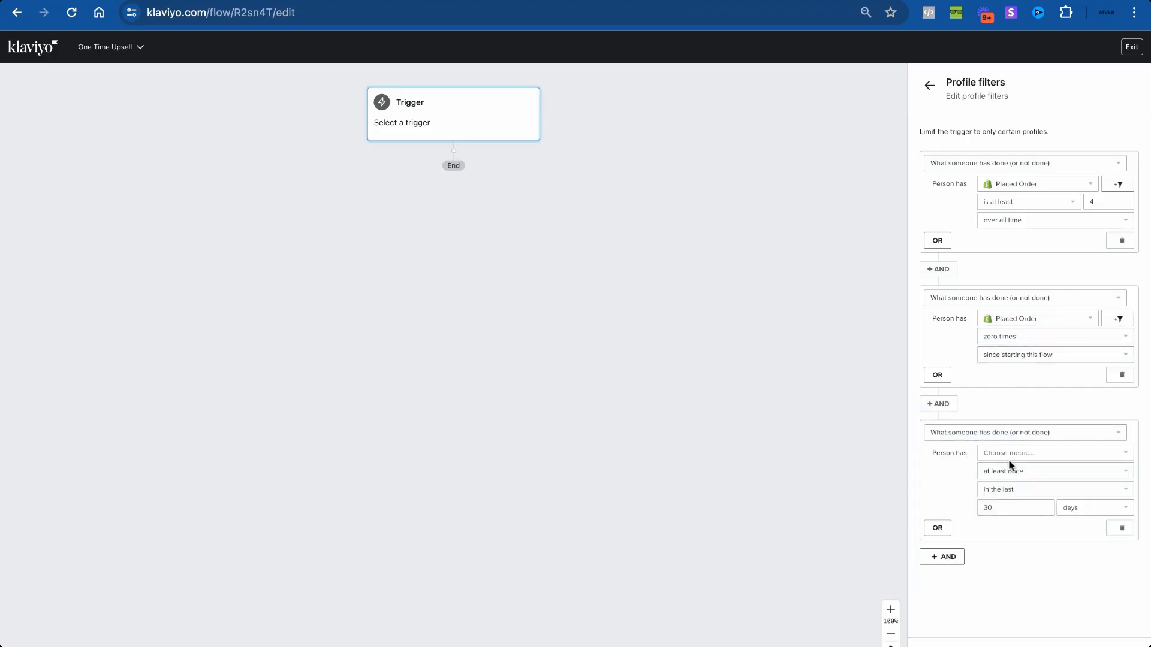
left_click(1005, 531)
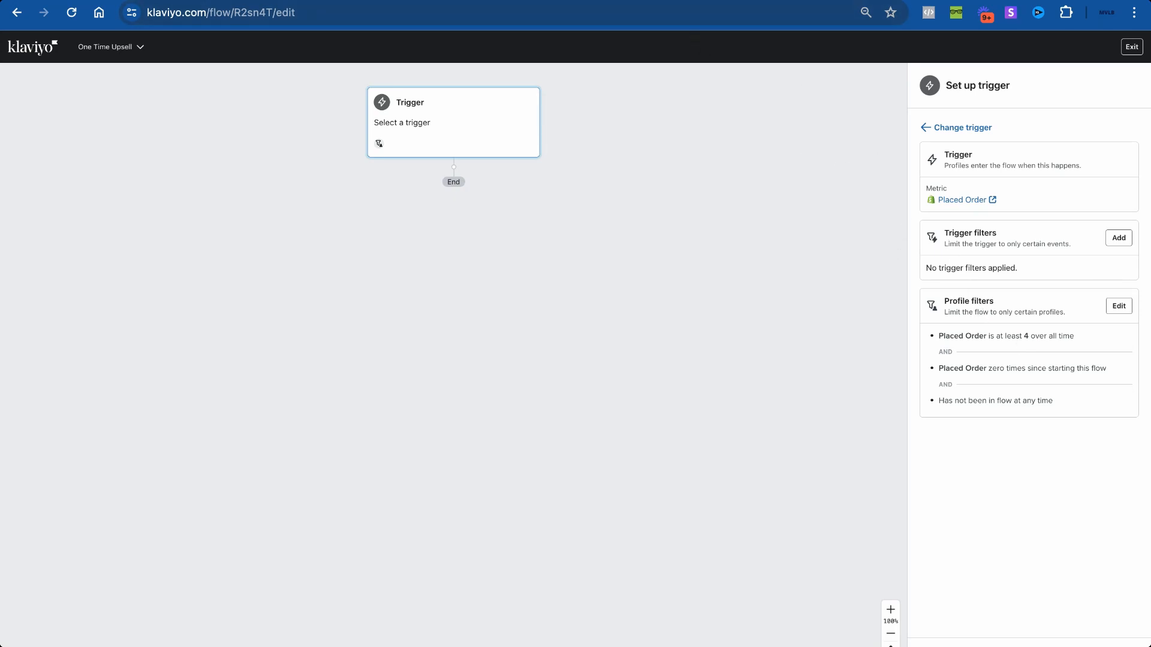
left_click(657, 1)
Step: Save and confirm the Placed Order trigger with its three profile filters
left_click(658, 1)
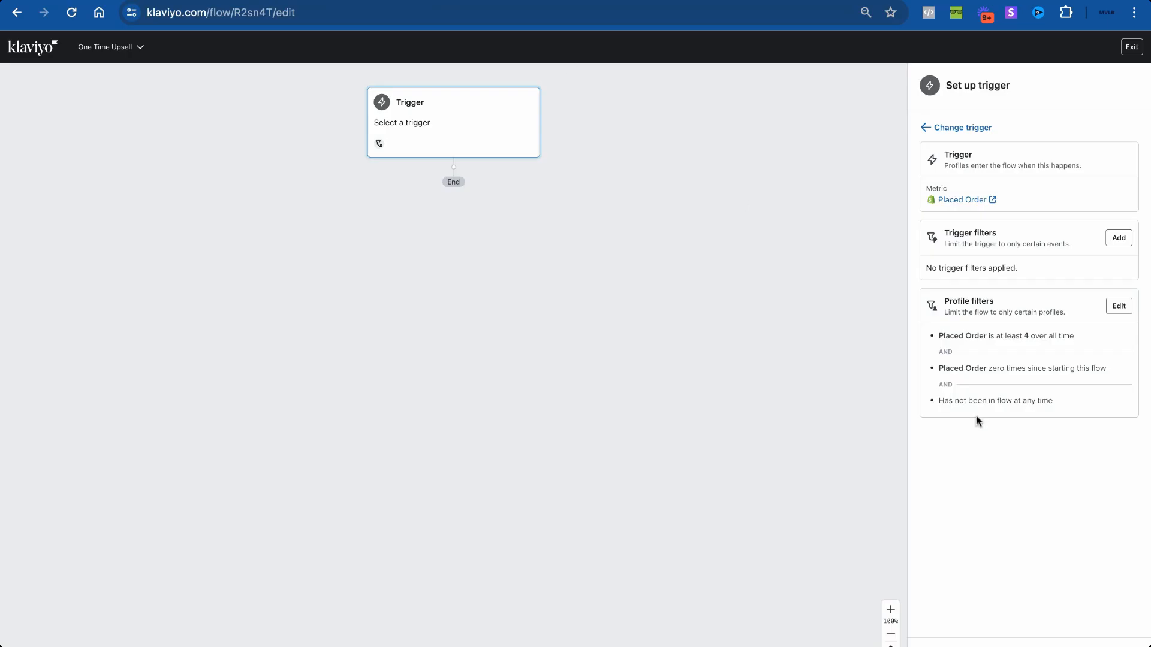
left_click(942, 646)
left_click(676, 281)
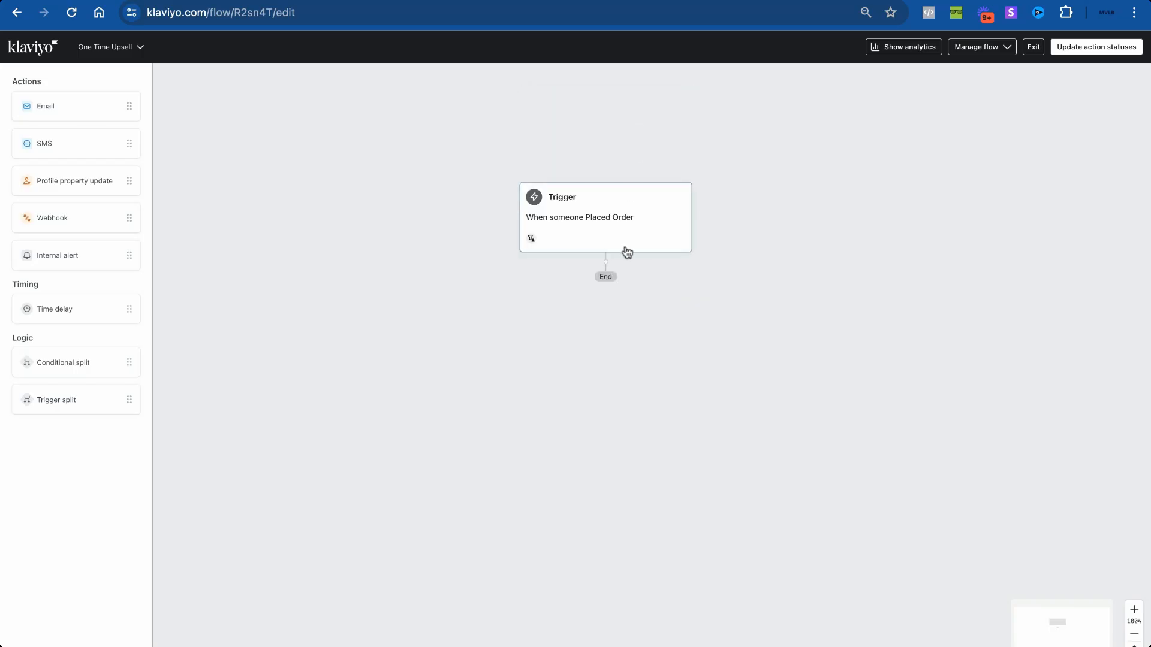
left_click(612, 231)
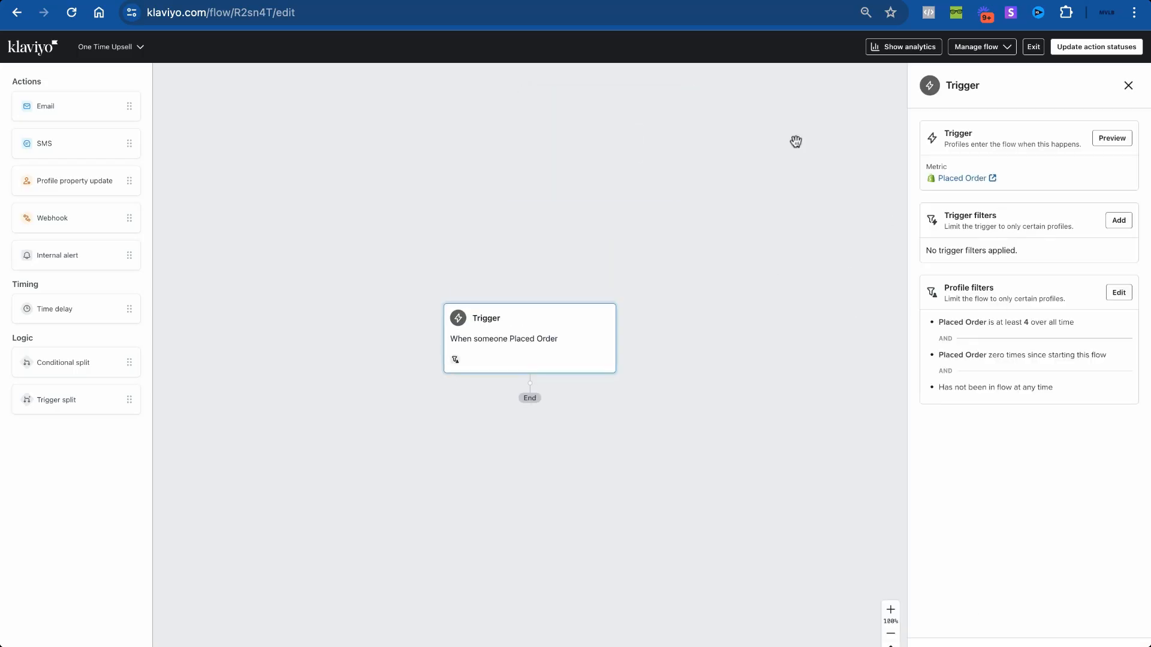
Step: Add an Email action directly after the Placed Order trigger
scroll(536, 417, "down", 3)
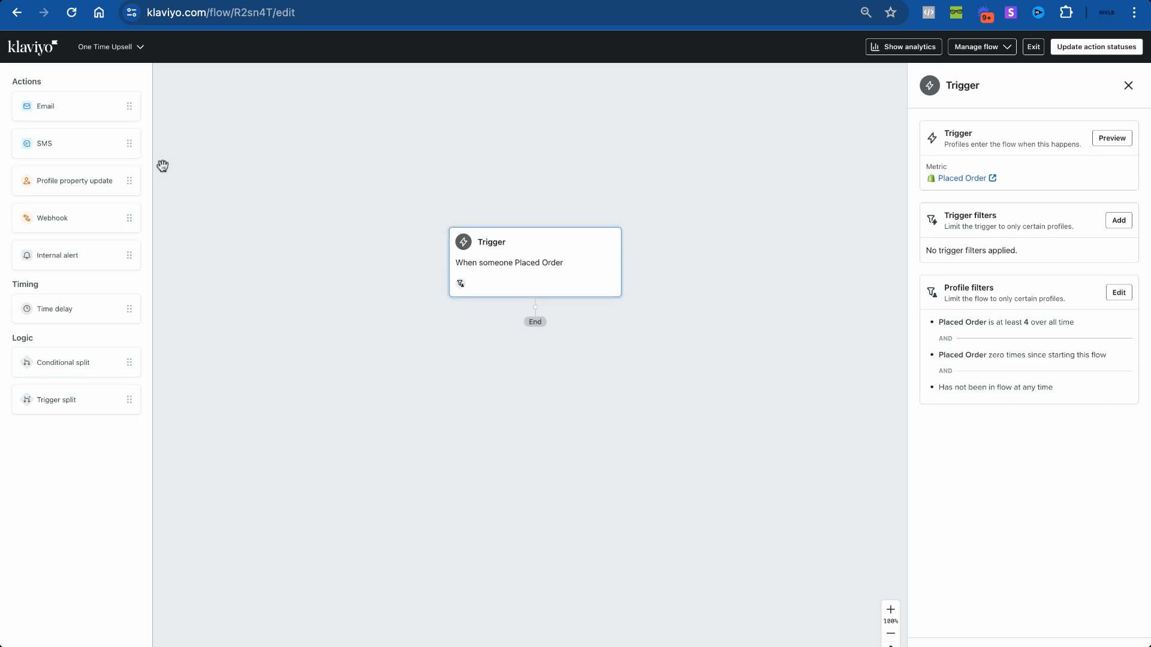
left_click_drag(63, 105, 522, 318)
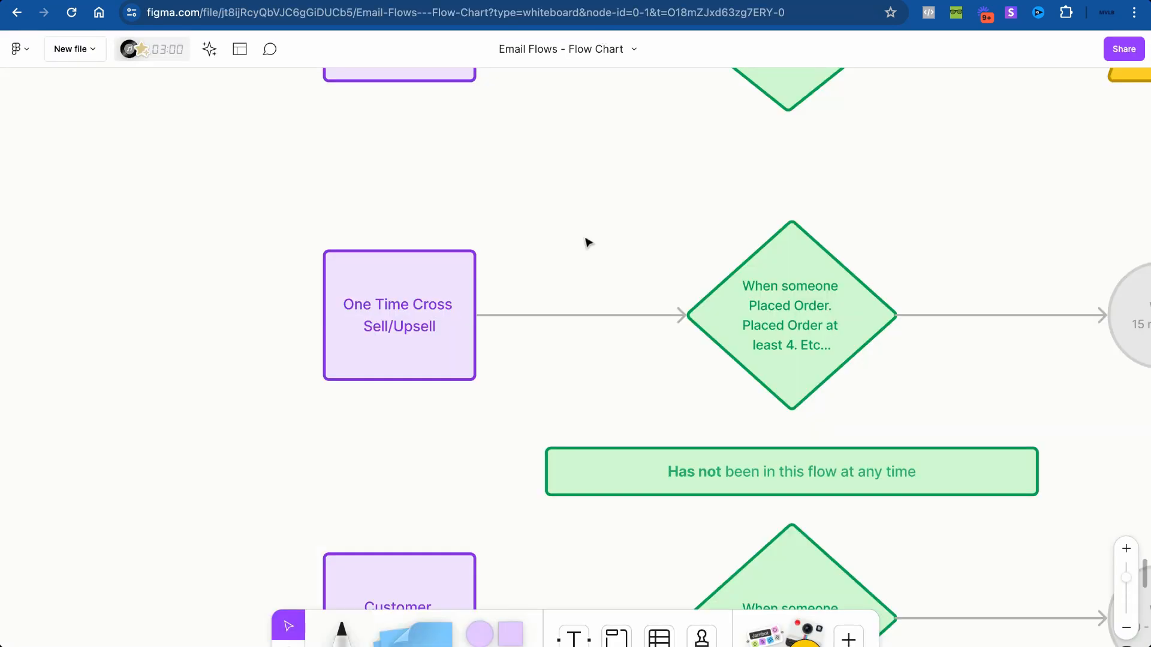
scroll(586, 241, "right", 10)
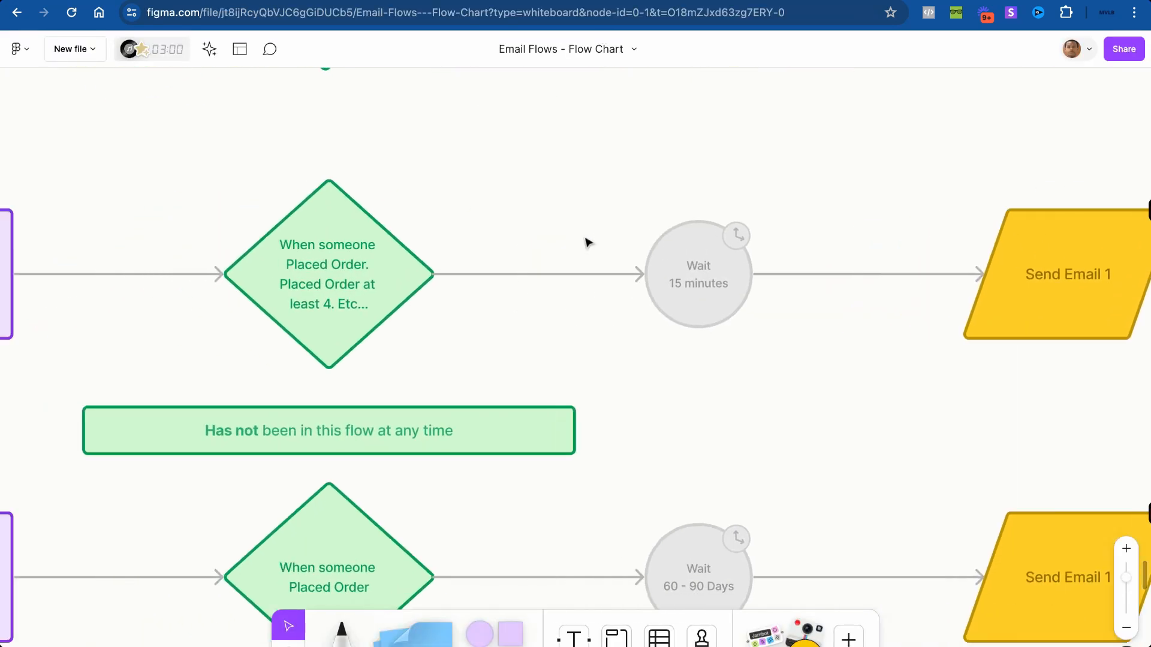
scroll(587, 241, "up", 3)
scroll(587, 242, "left", 2)
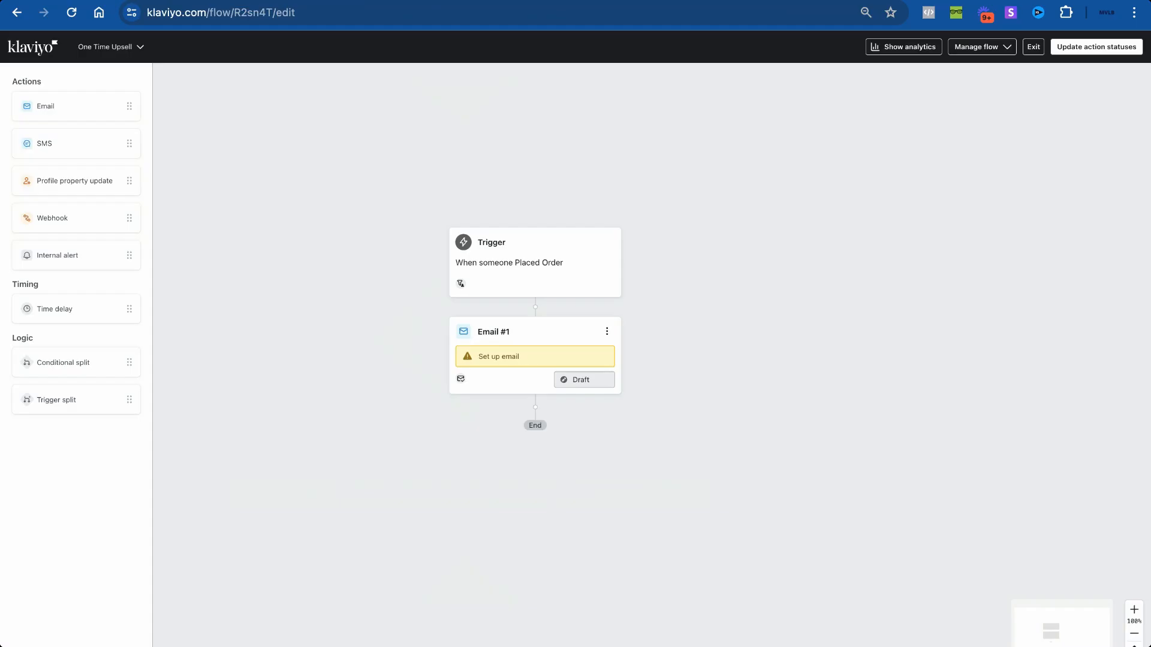
Step: Insert a 15-minute time delay between the Placed Order trigger and Email #1
left_click_drag(77, 313, 535, 312)
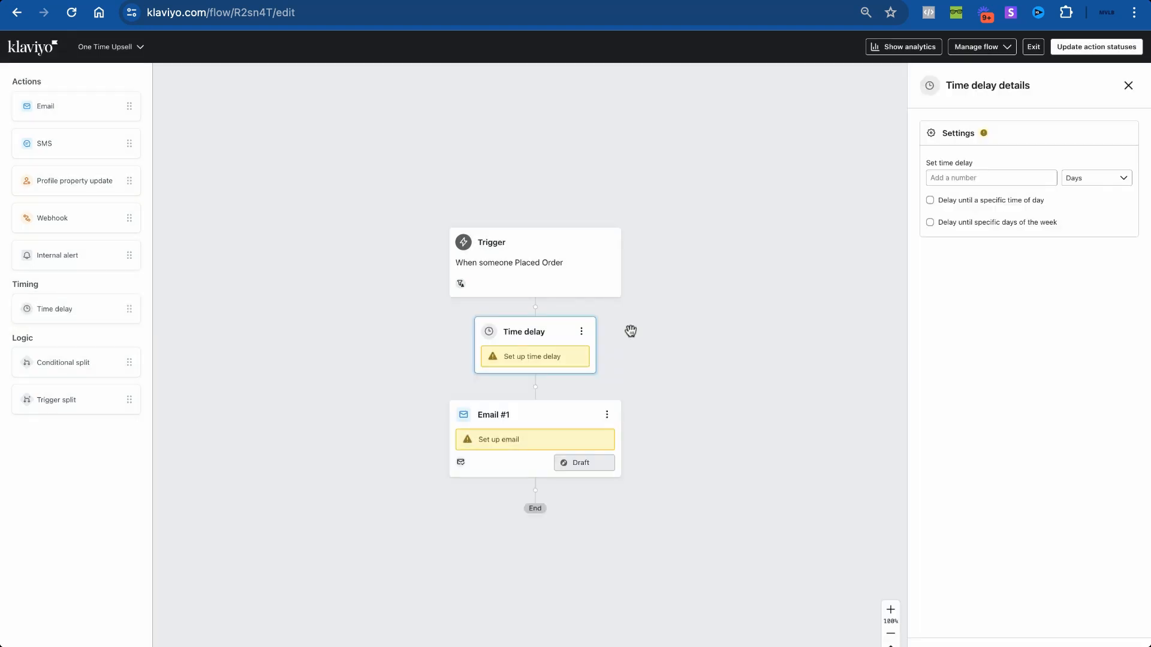
left_click(946, 178)
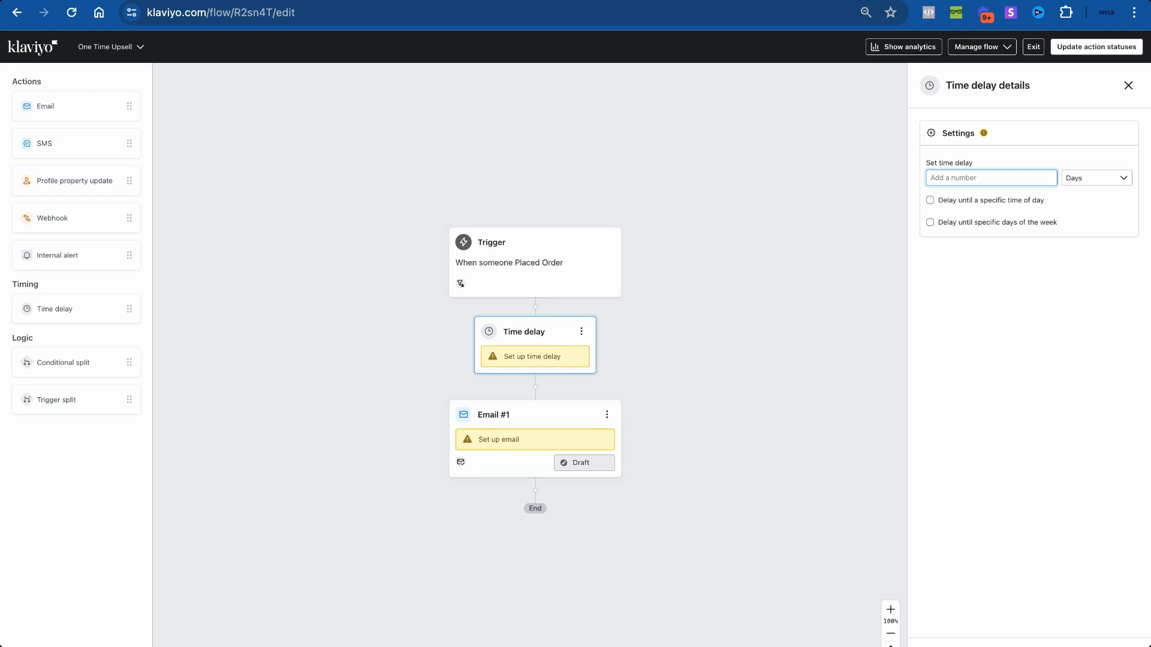
type("15")
left_click(1116, 178)
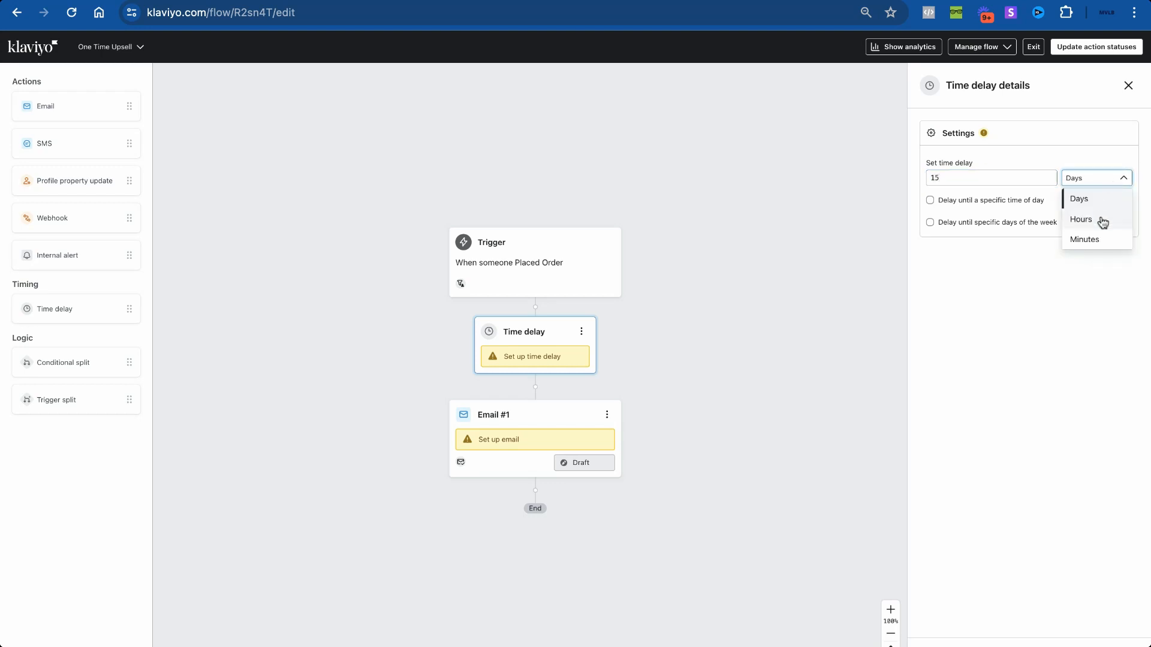
left_click(1101, 240)
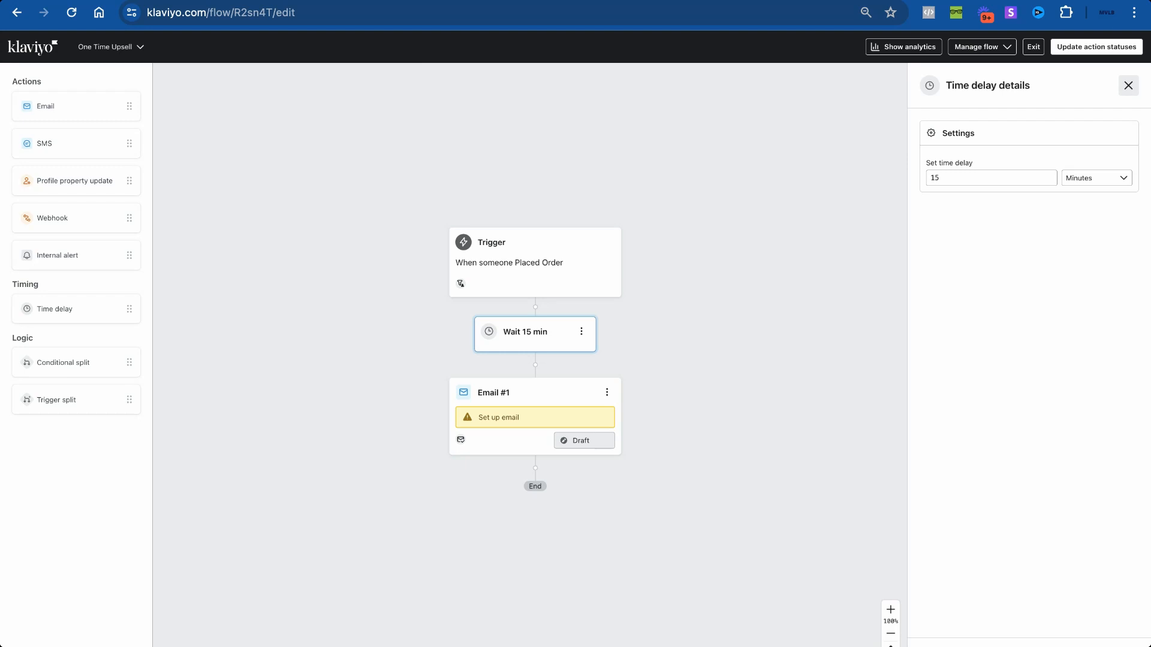
left_click(1128, 85)
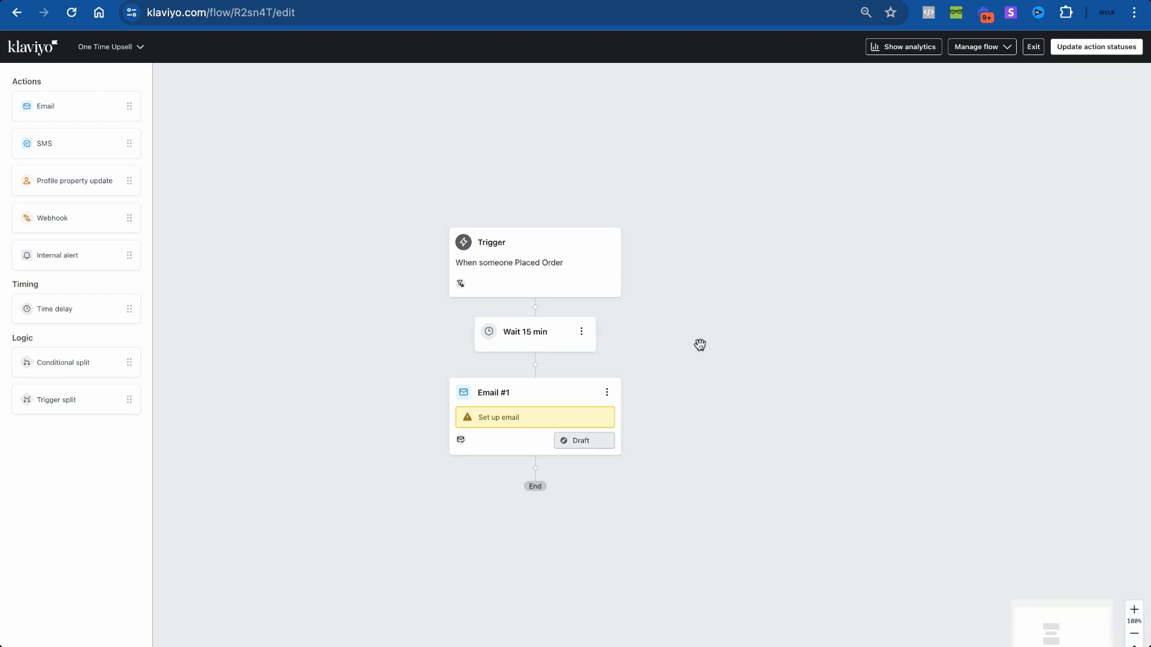
Step: Turn off 'Skip recently emailed profiles' for Email #1 and bring up its template library
left_click(491, 401)
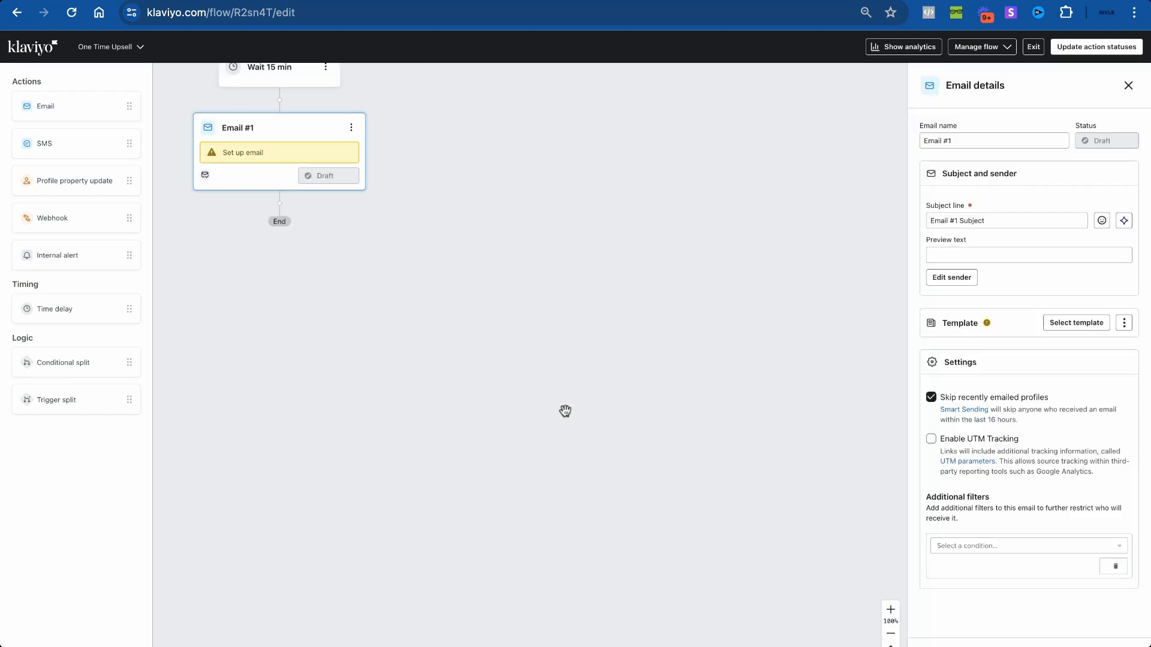
left_click(945, 402)
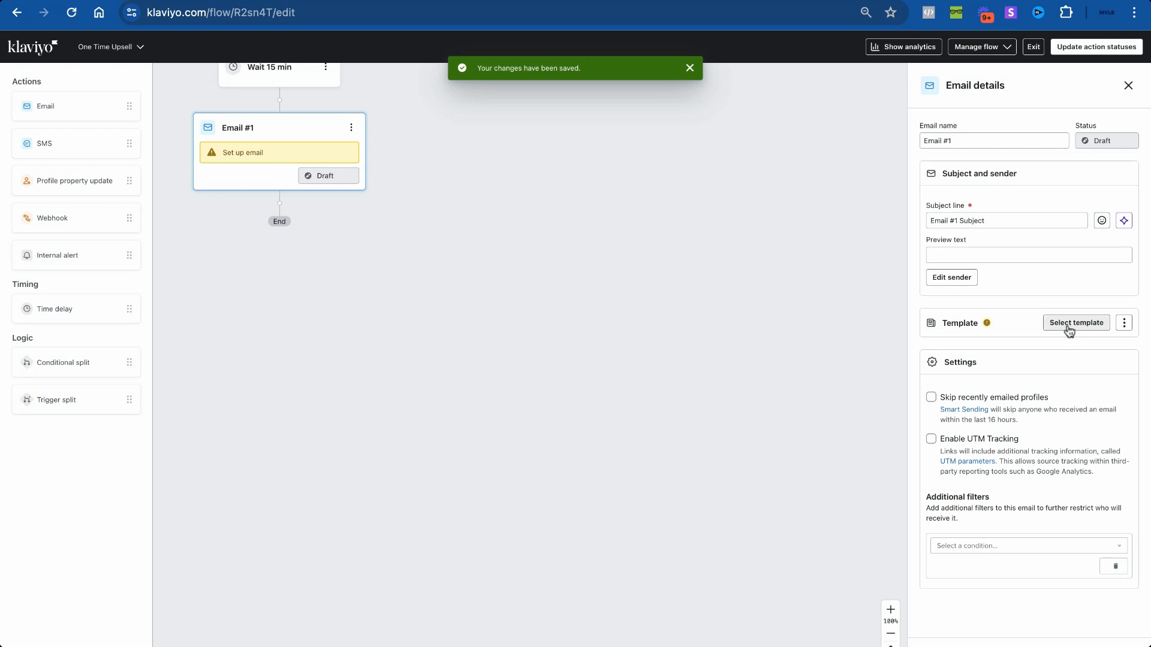
left_click(1067, 325)
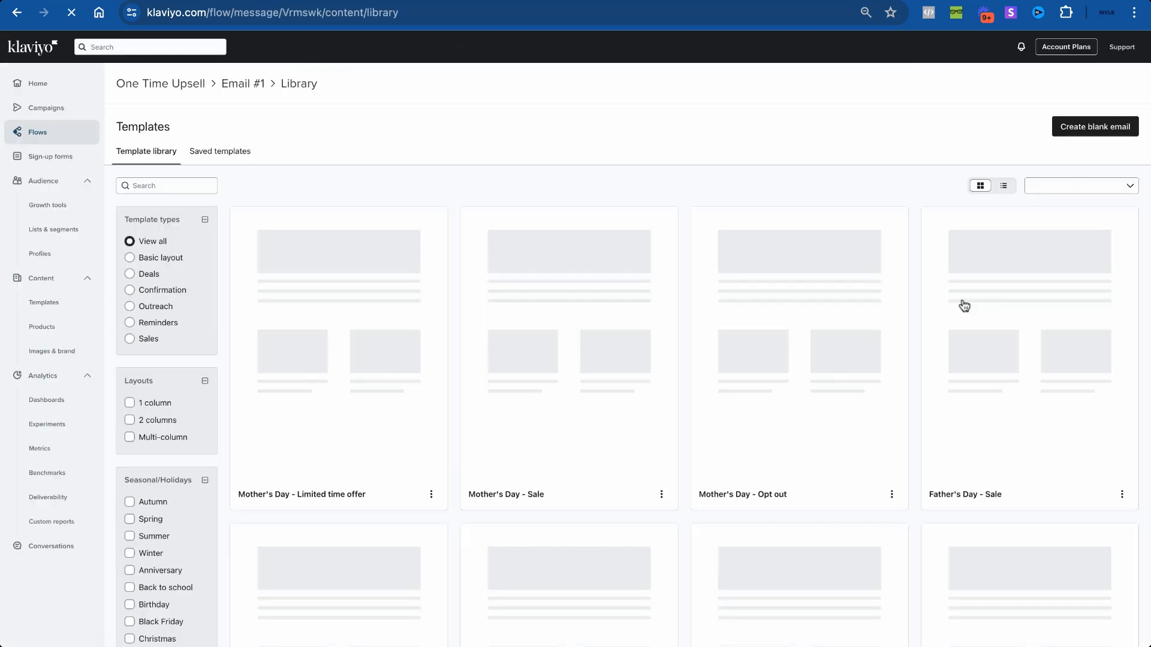
Step: Leave the template library without a template and finish Email #1's content page
scroll(623, 312, "down", 5)
scroll(395, 325, "up", 5)
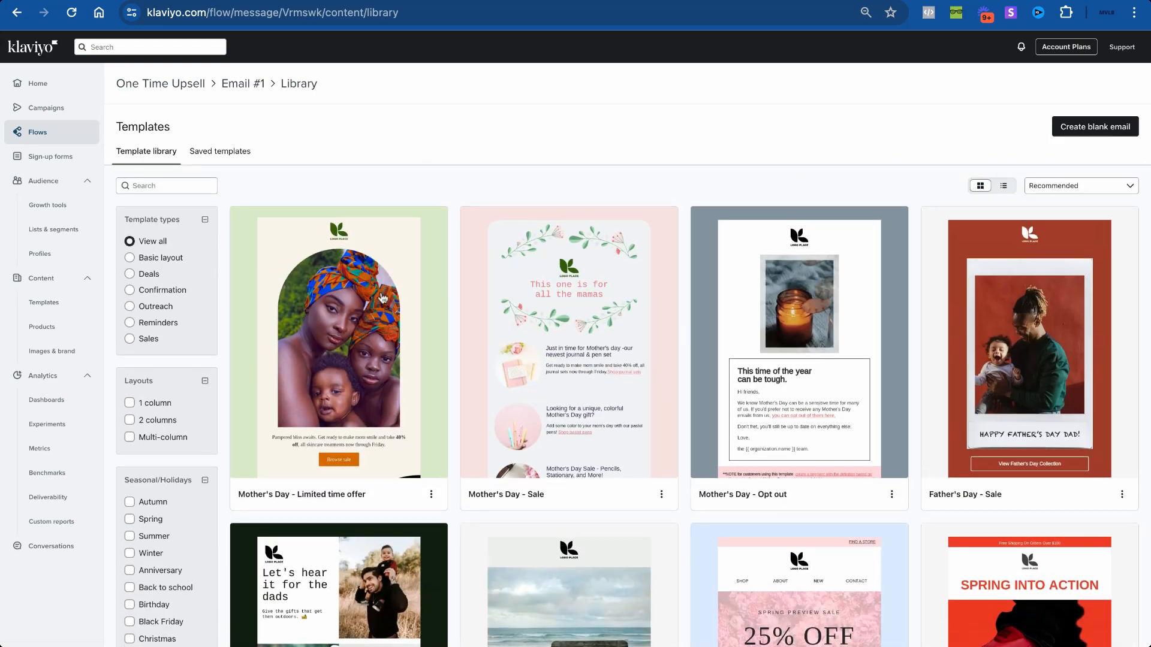
left_click(243, 84)
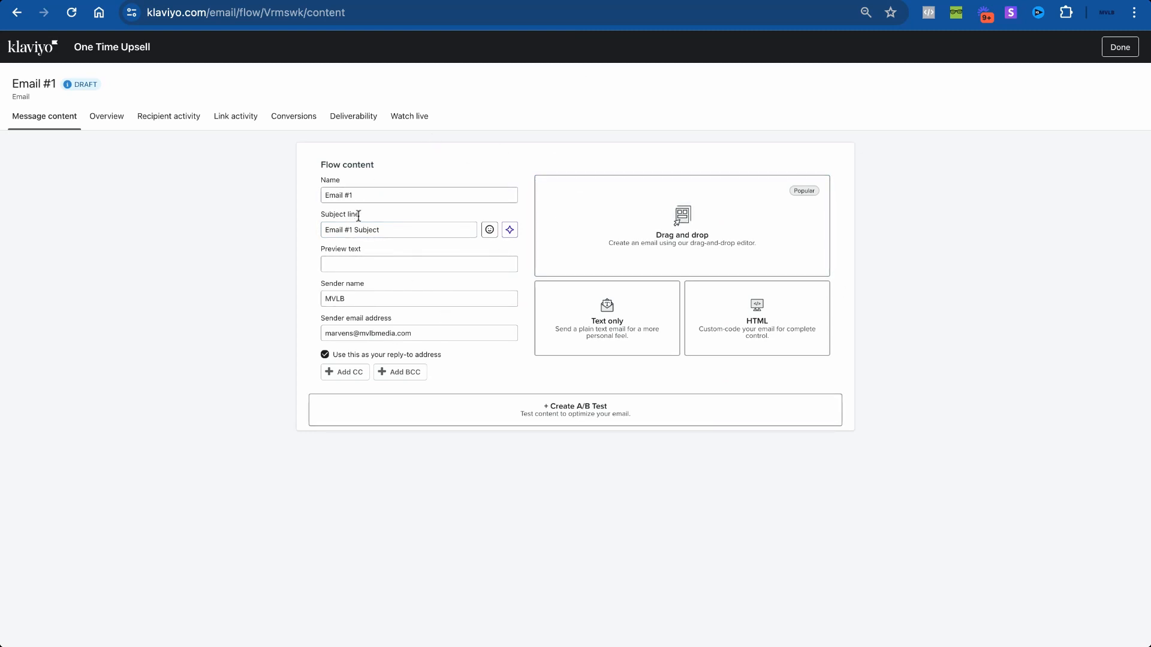
left_click(354, 195)
left_click(1115, 47)
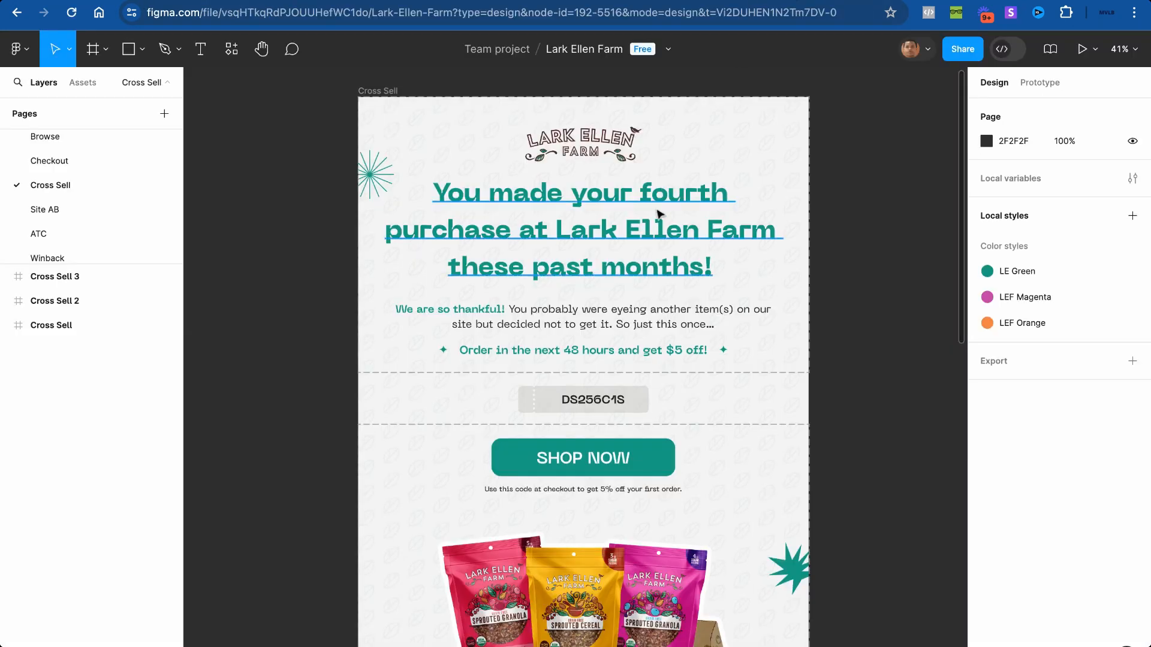
Step: Zoom and pan around the Lark Ellen Farm Cross Sell email design in Figma
scroll(660, 215, "down", 1)
scroll(658, 214, "up", 1)
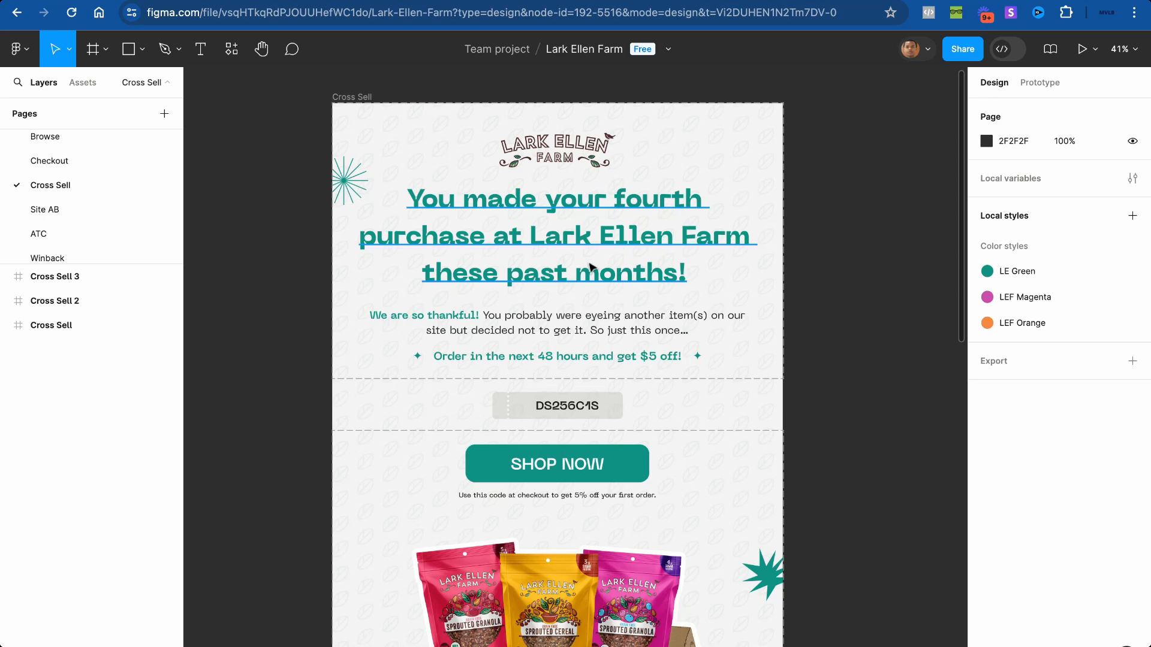
scroll(596, 269, "up", 1)
scroll(596, 269, "up", 1)
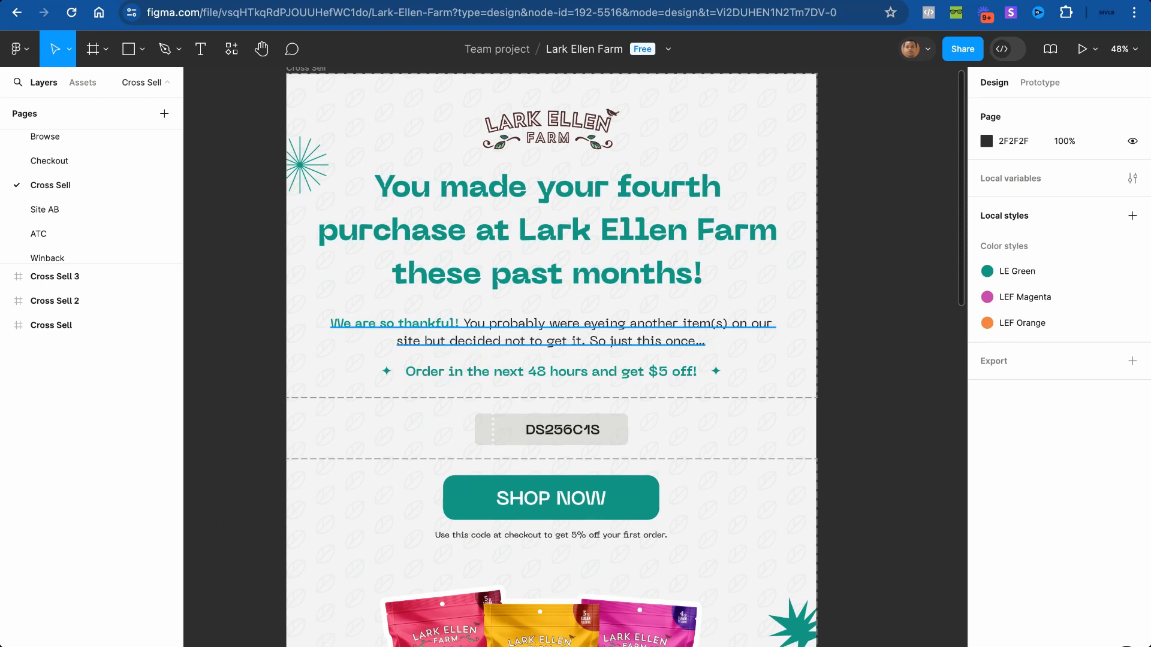
scroll(550, 412, "up", 5)
scroll(550, 412, "down", 5)
scroll(552, 413, "down", 2)
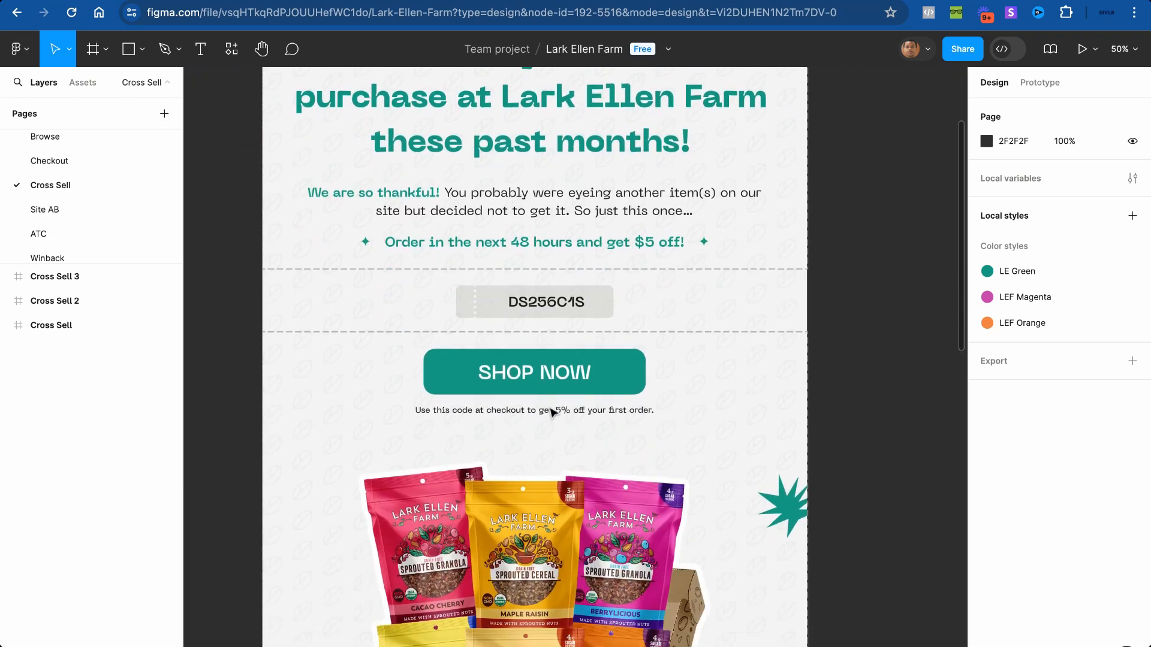
scroll(551, 413, "down", 2)
scroll(530, 322, "down", 3)
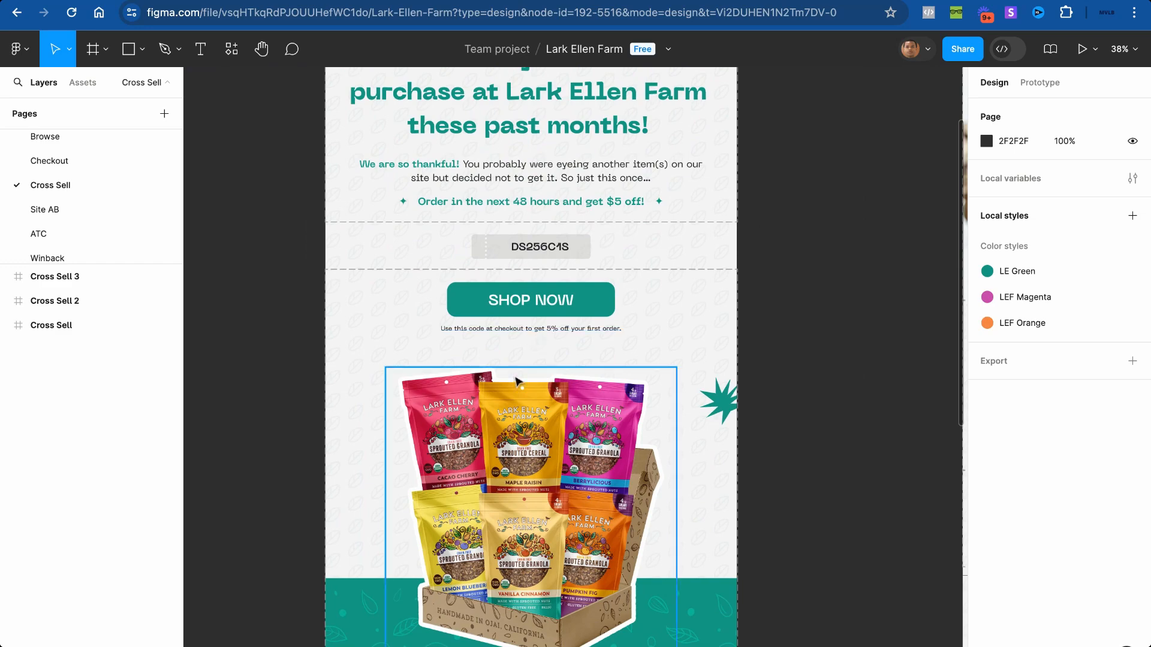
scroll(517, 381, "down", 4)
scroll(517, 381, "down", 2)
scroll(517, 381, "down", 3)
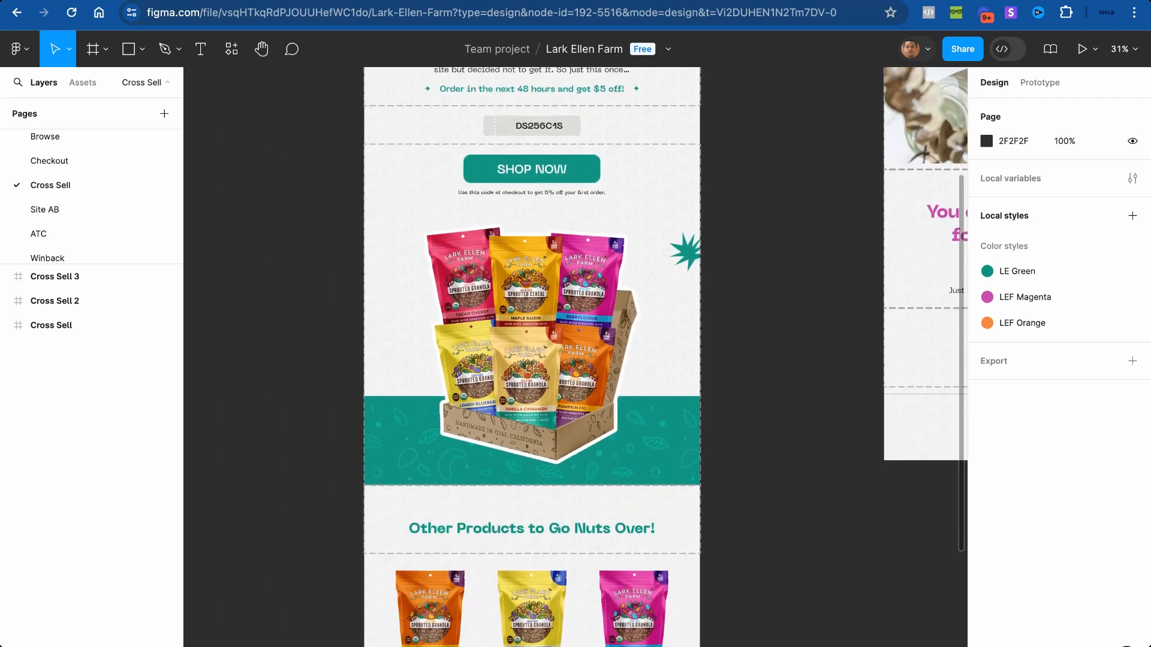
scroll(517, 381, "down", 1)
scroll(517, 381, "up", 5)
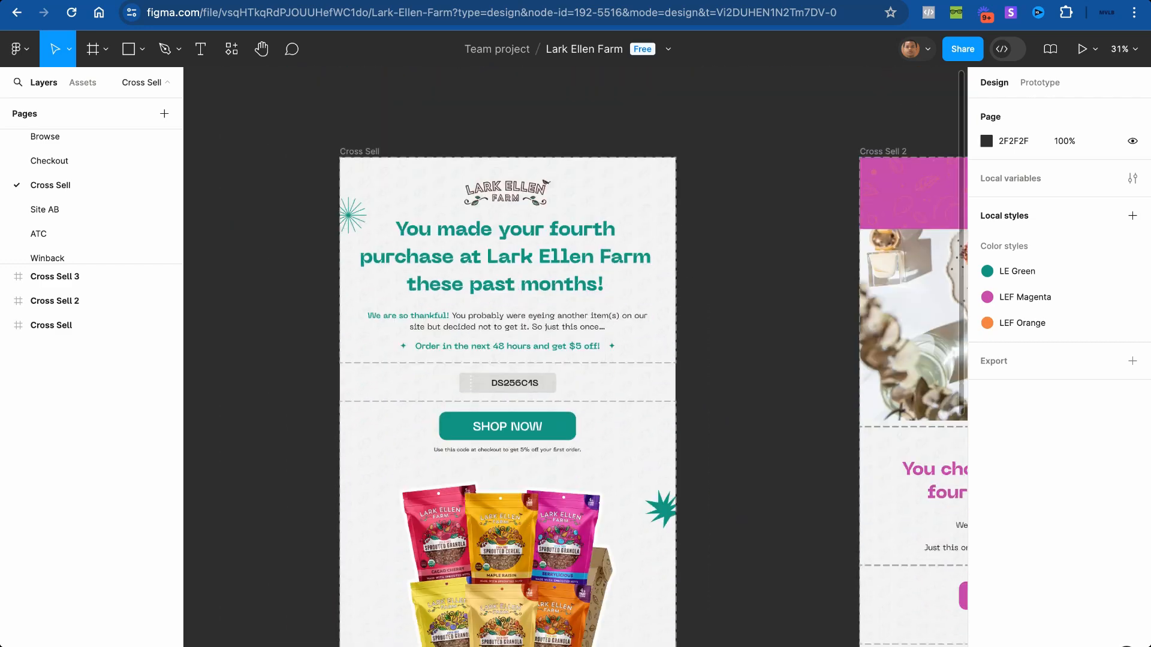
scroll(517, 382, "down", 5)
scroll(517, 381, "up", 2)
scroll(575, 356, "up", 1)
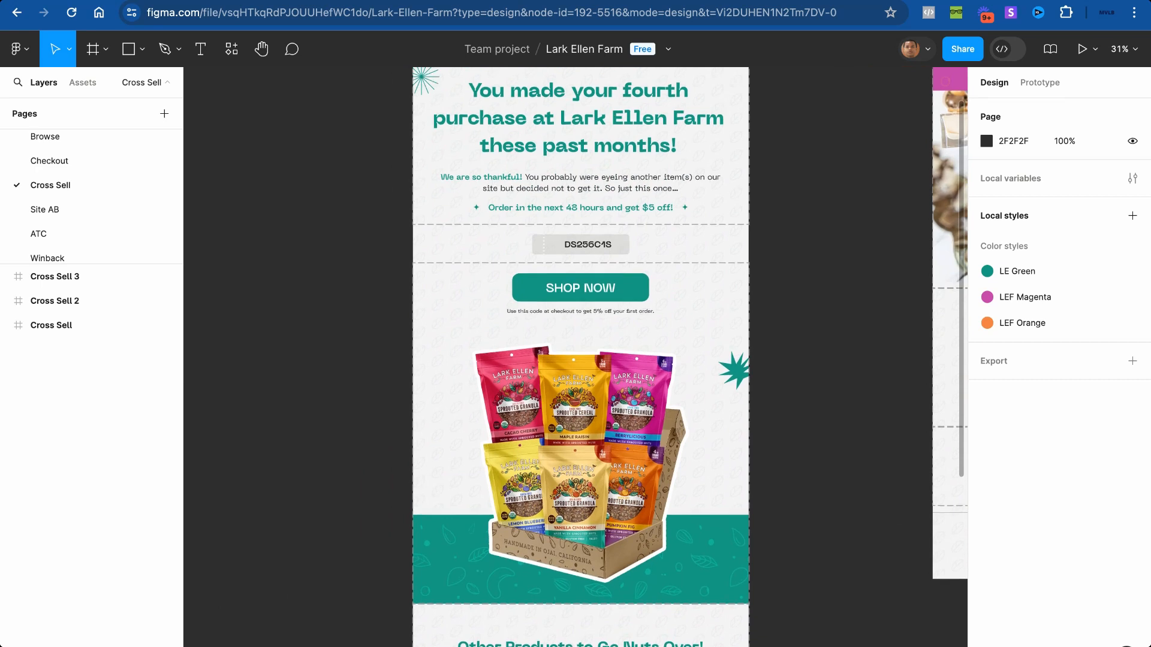
scroll(564, 256, "up", 5)
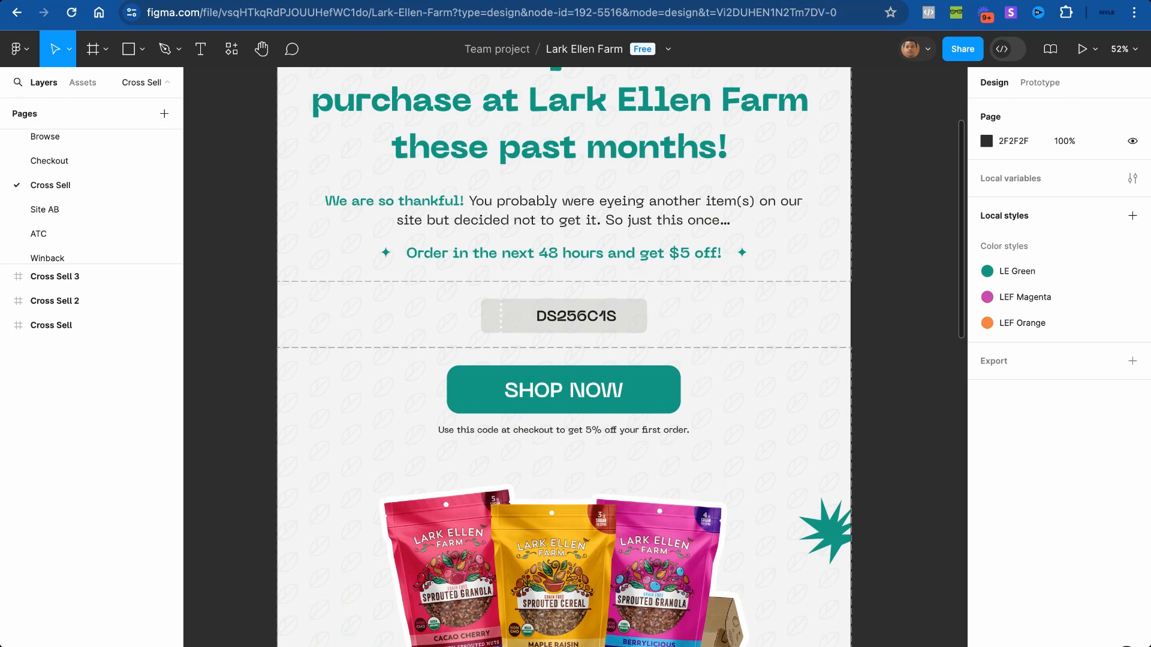
scroll(643, 253, "up", 4)
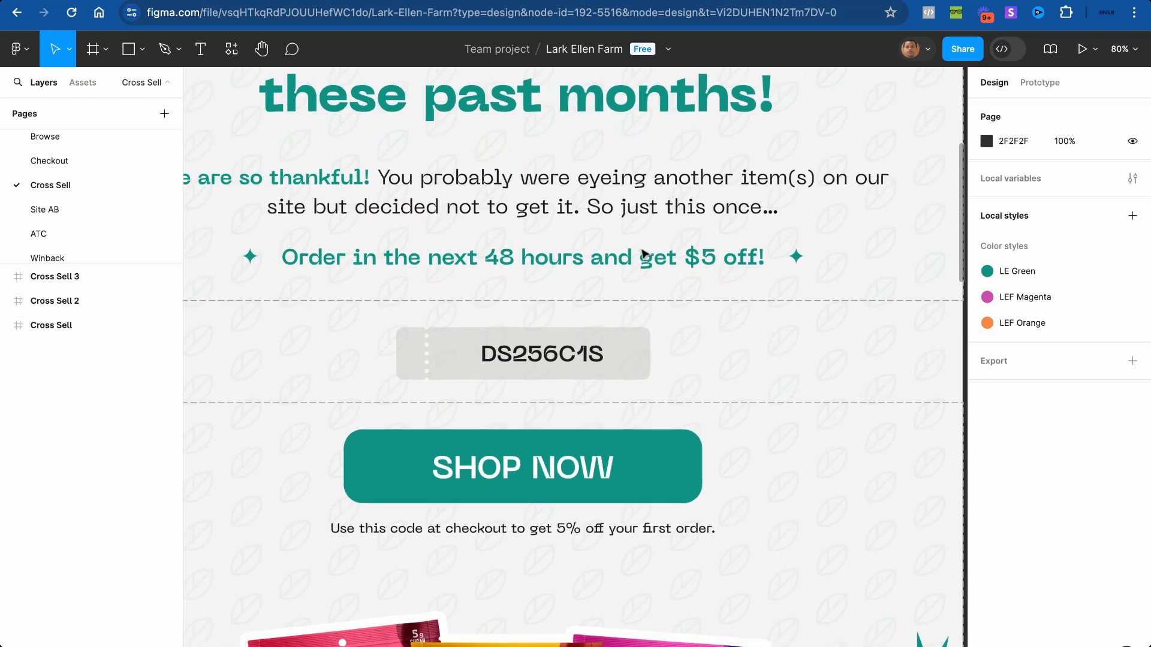
scroll(643, 253, "down", 4)
scroll(642, 253, "up", 3)
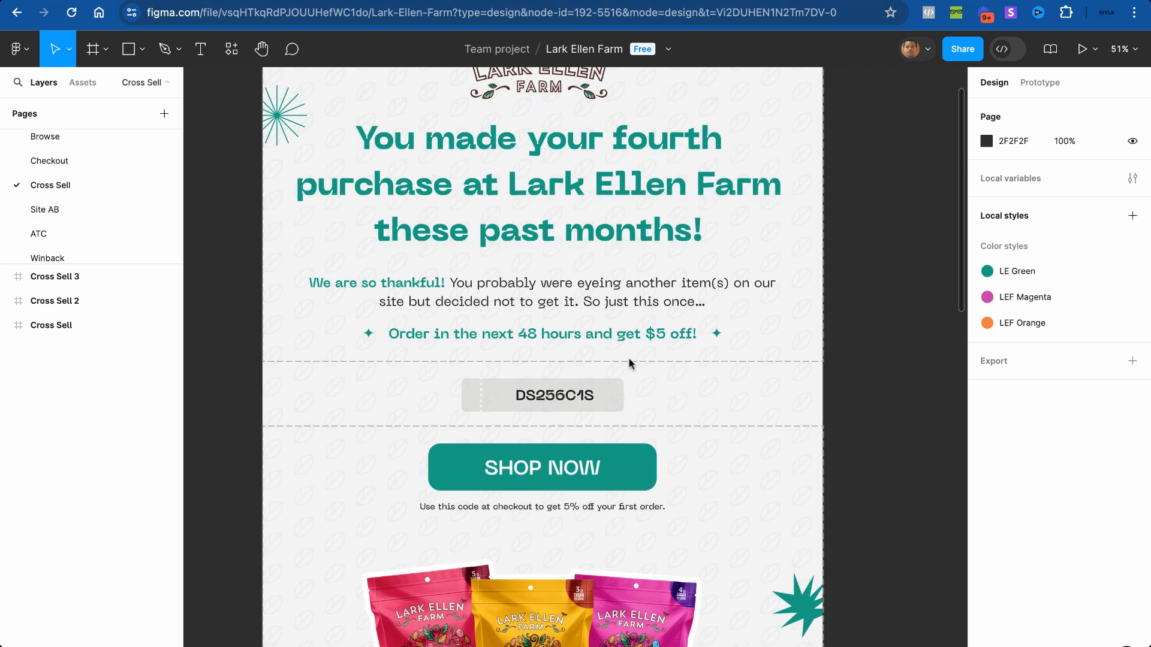
scroll(535, 239, "down", 2)
scroll(536, 239, "down", 2)
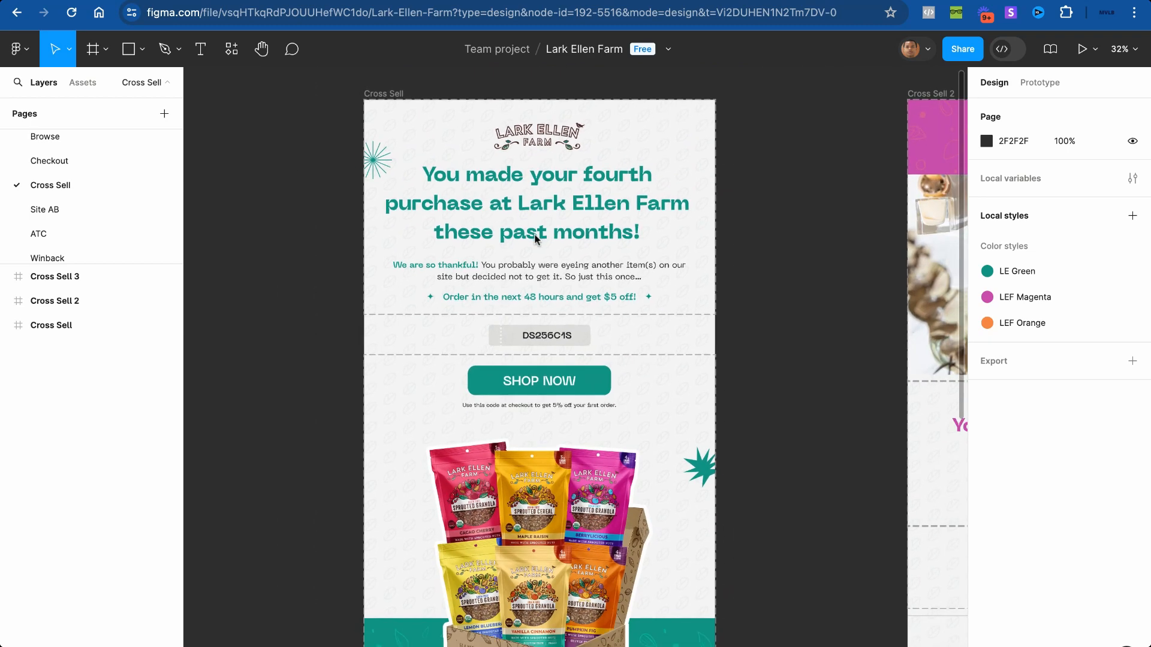
scroll(535, 238, "up", 3)
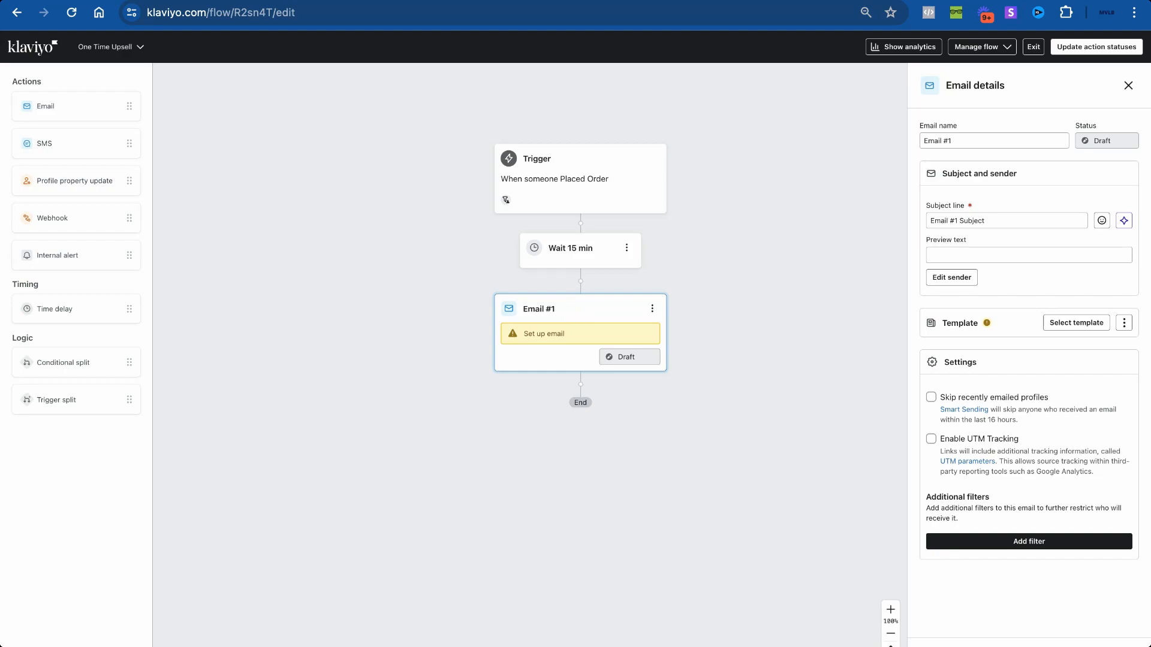
left_click(654, 1)
left_click(599, 1)
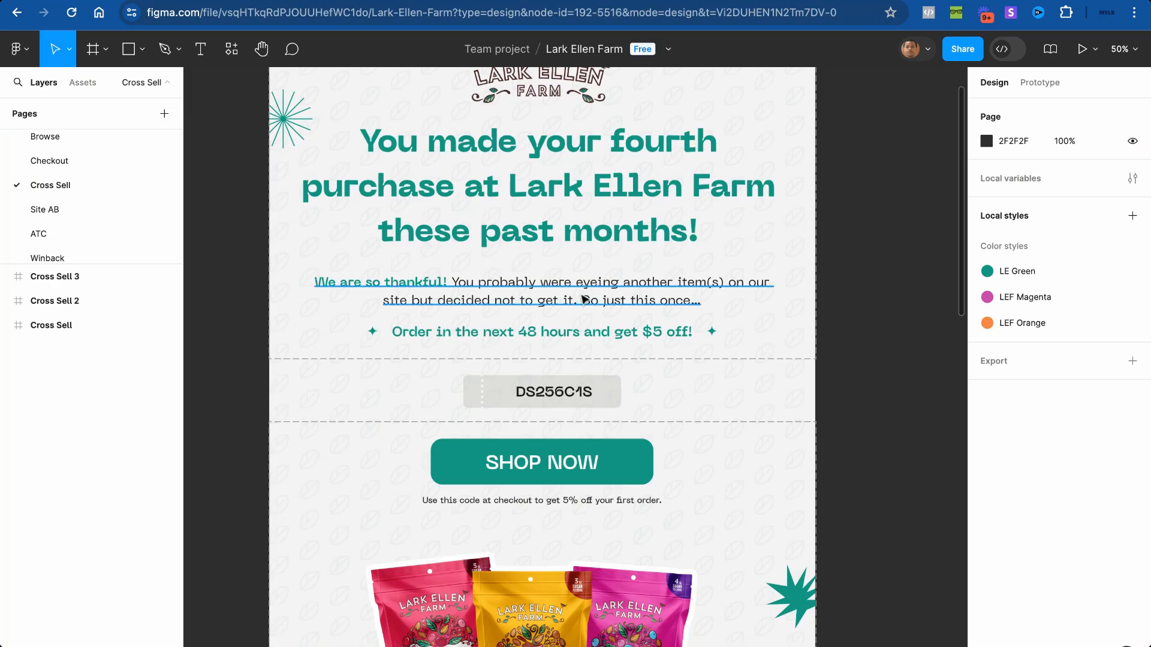
scroll(584, 297, "down", 3)
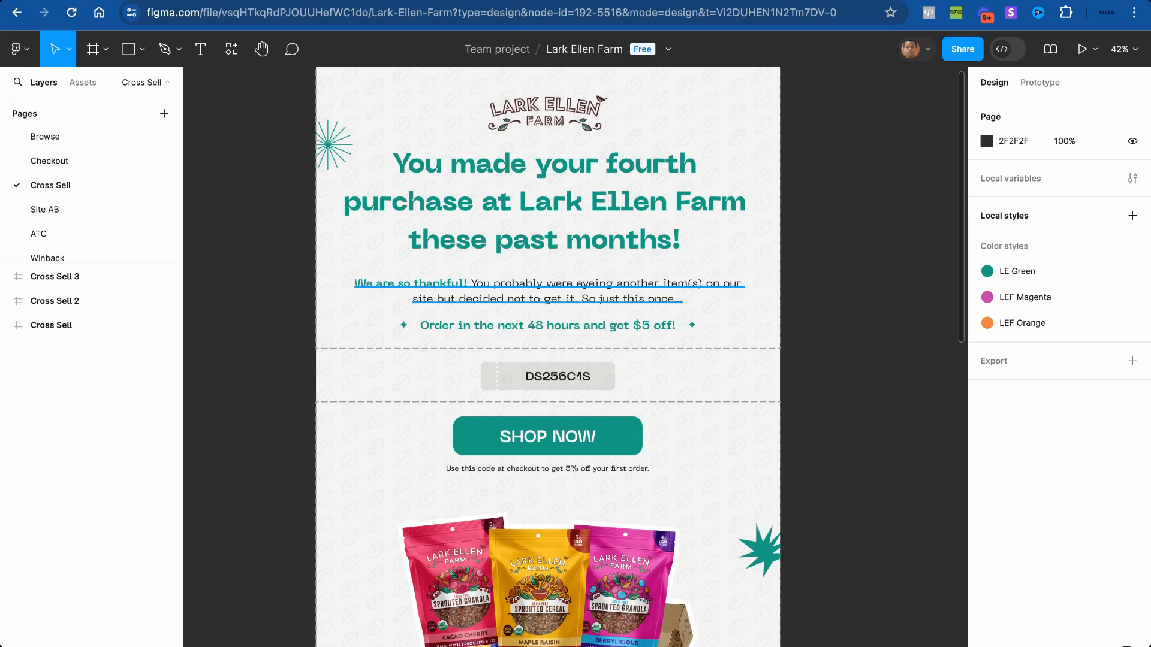
scroll(560, 423, "up", 5)
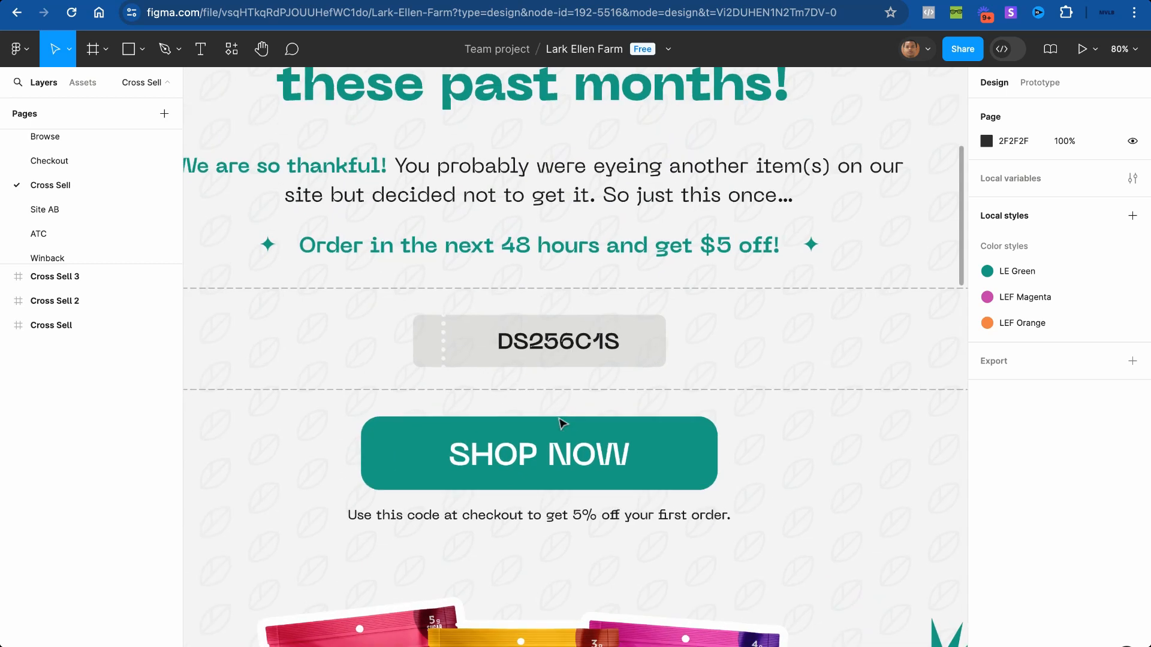
scroll(585, 330, "down", 5)
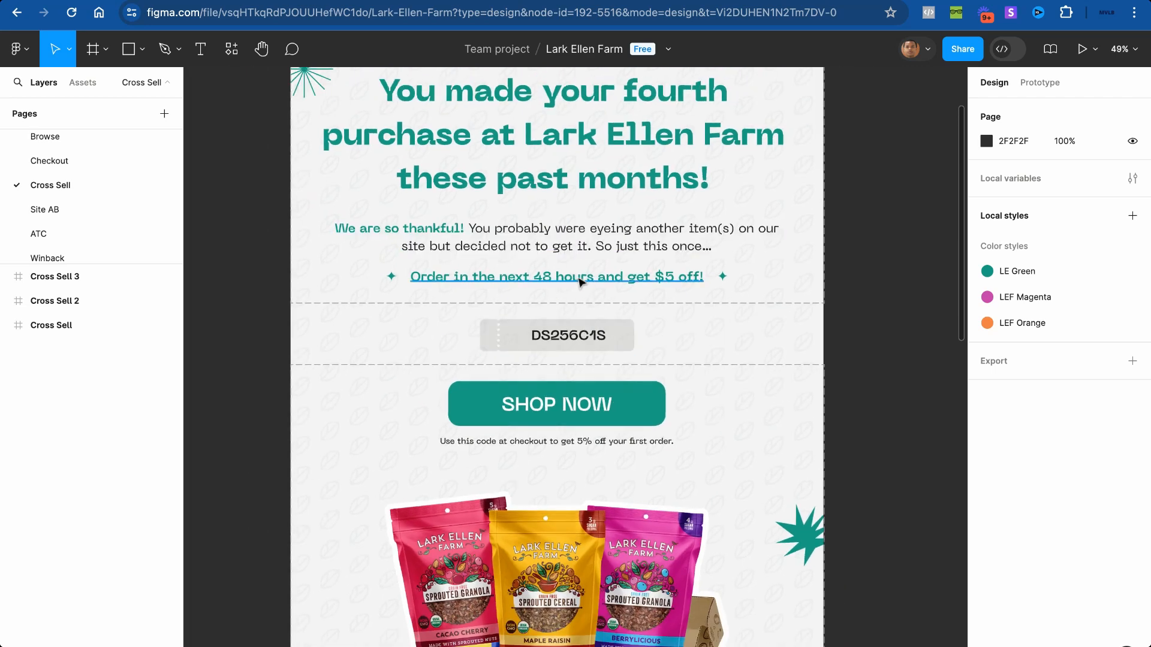
scroll(581, 282, "down", 2)
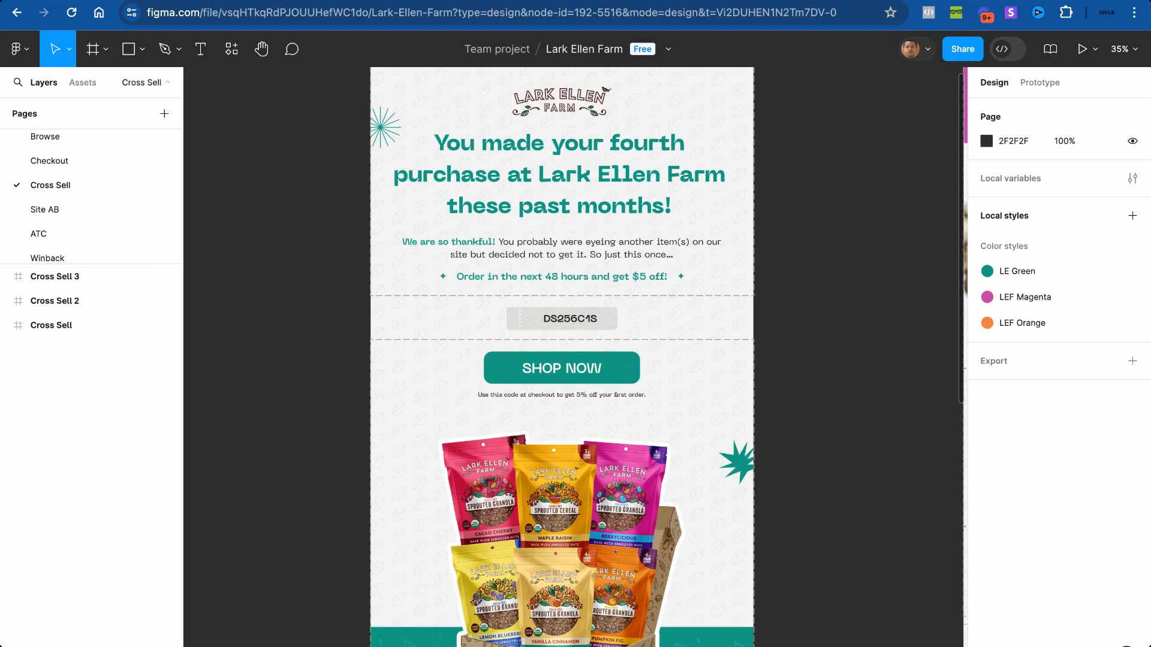
scroll(571, 192, "up", 2)
scroll(571, 192, "down", 4)
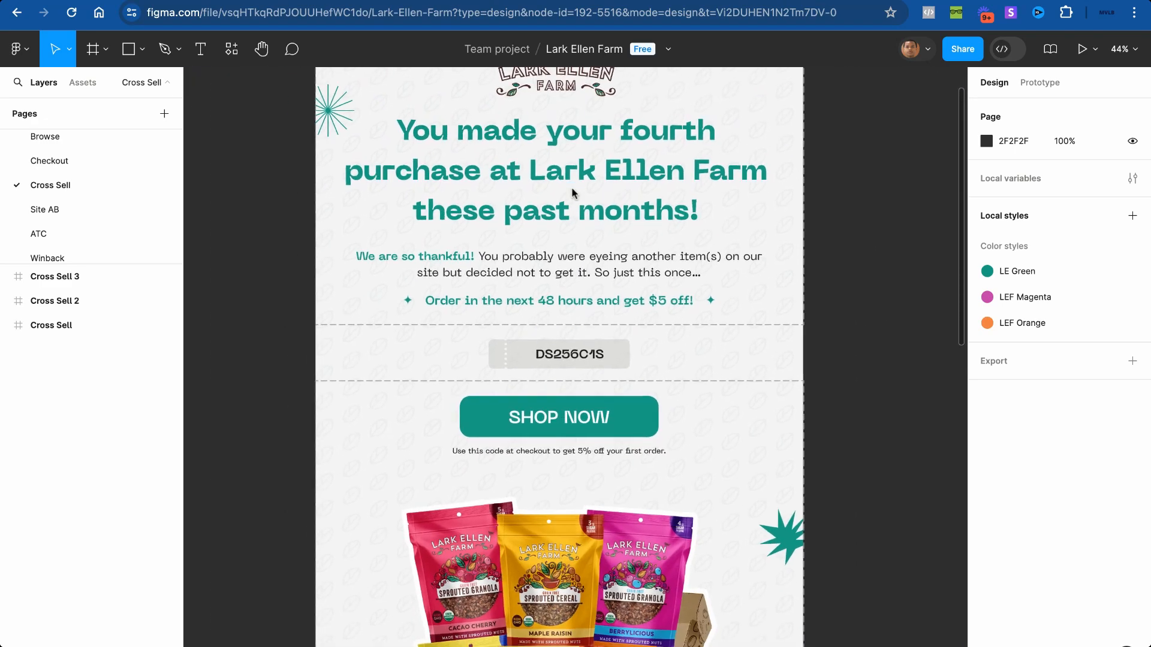
scroll(572, 193, "right", 7)
scroll(571, 193, "up", 4)
scroll(572, 193, "down", 1)
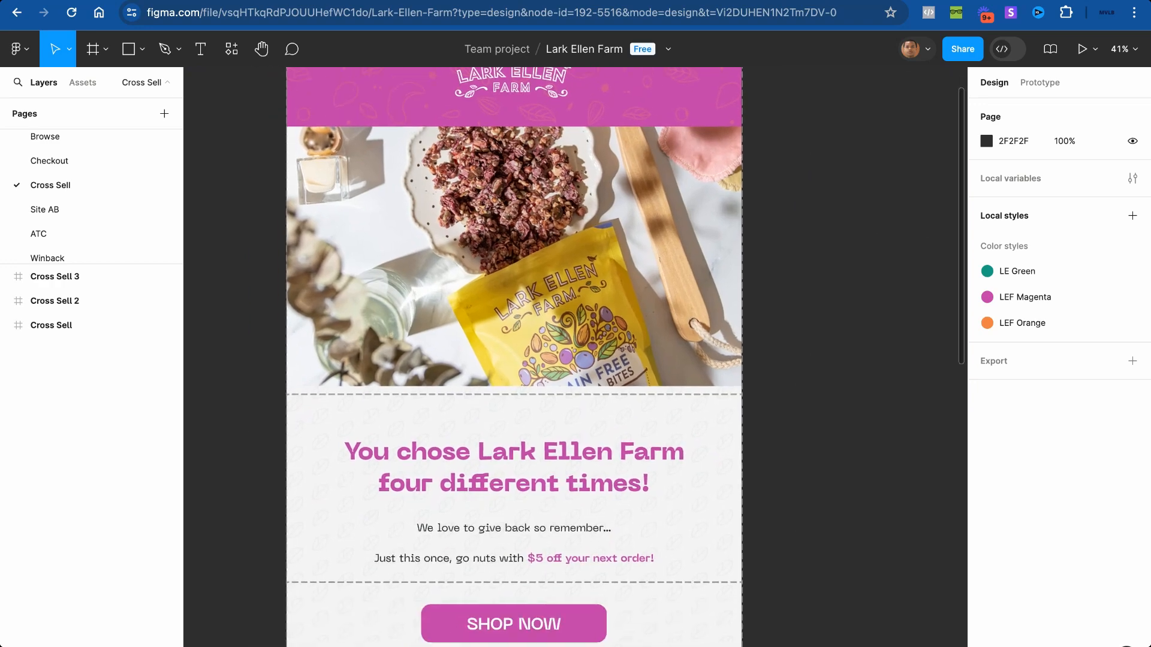
scroll(572, 193, "right", 6)
scroll(569, 193, "right", 5)
scroll(569, 193, "down", 5)
scroll(570, 193, "up", 7)
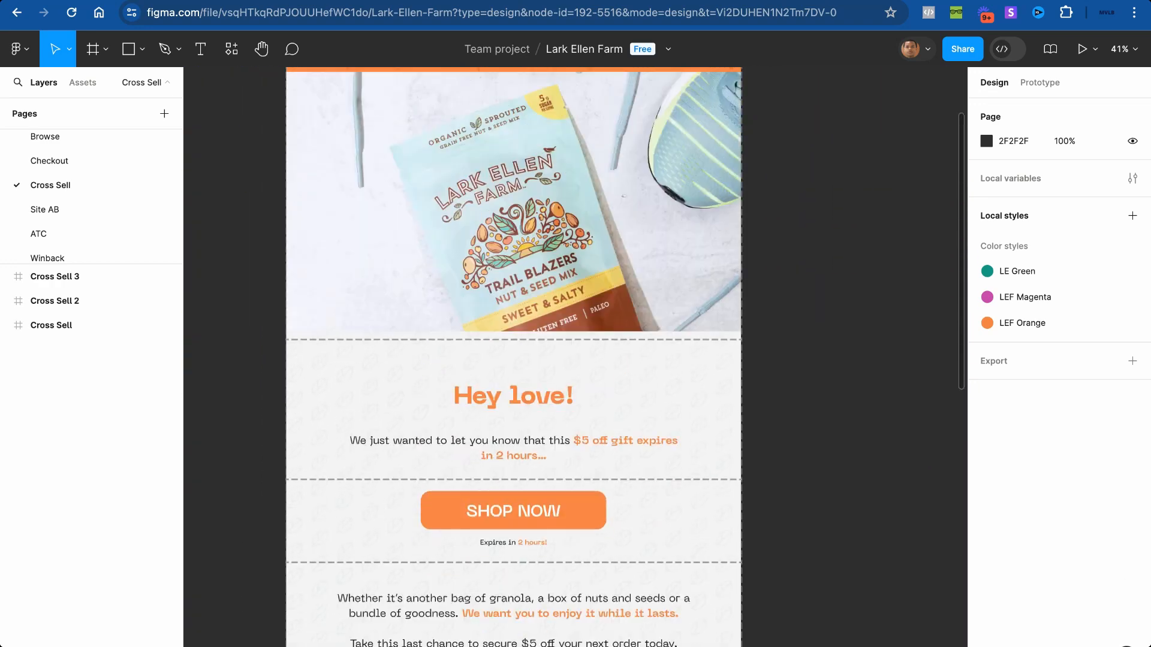
scroll(569, 193, "down", 3)
scroll(566, 192, "left", 12)
scroll(566, 192, "down", 1)
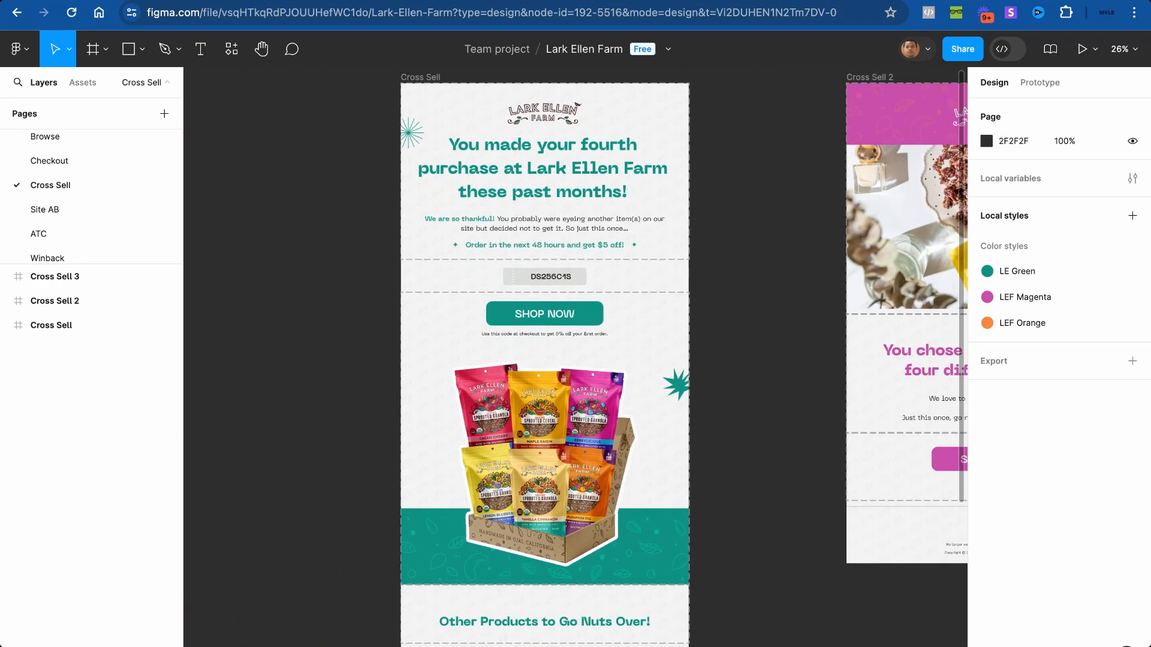
scroll(566, 192, "up", 3)
scroll(566, 192, "up", 1)
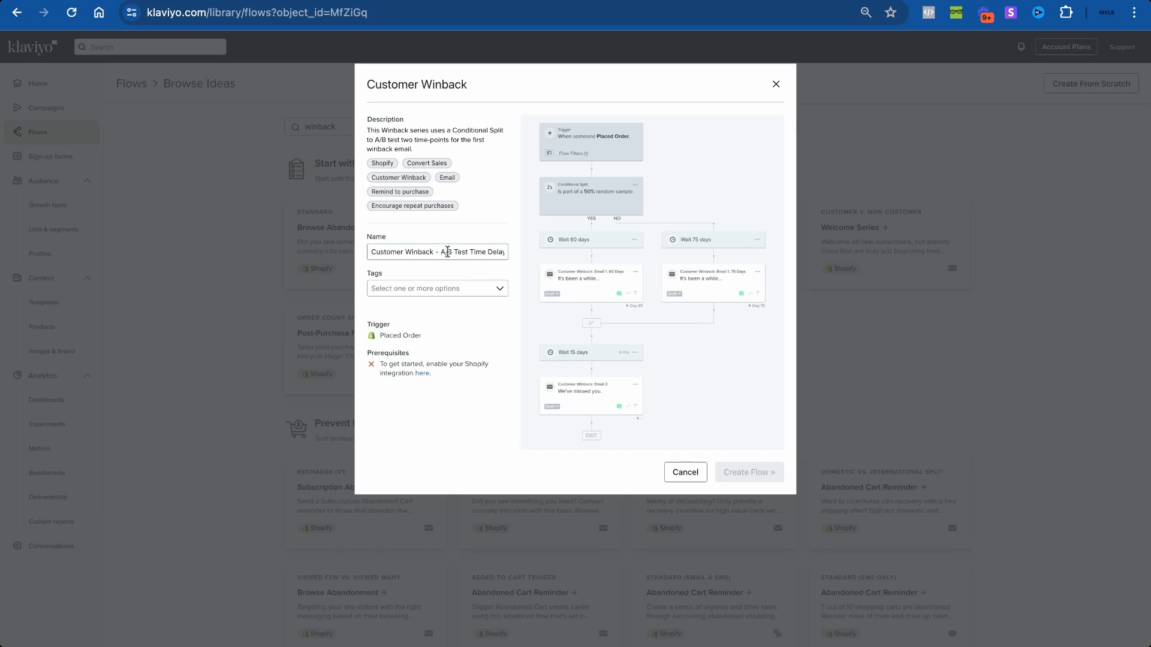
Step: Check the winback reference image in the other browser tab
left_click(667, 0)
Step: Close the template preview and create a new flow from scratch named 'Customer Winback'
left_click(773, 83)
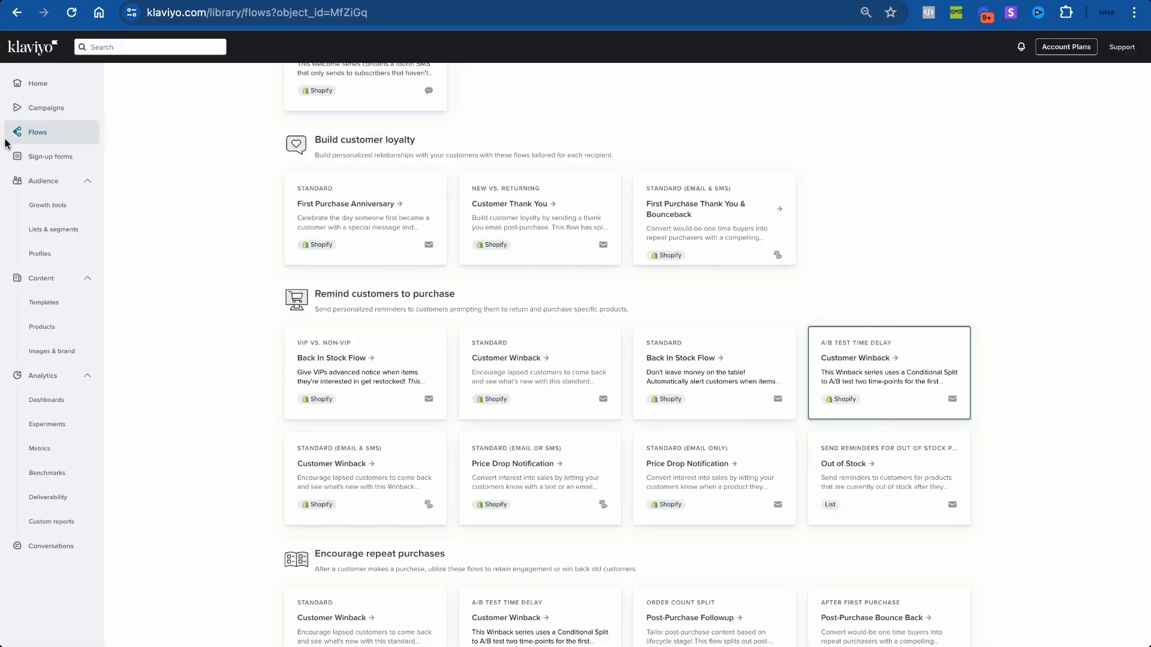
scroll(232, 198, "up", 15)
left_click(1073, 83)
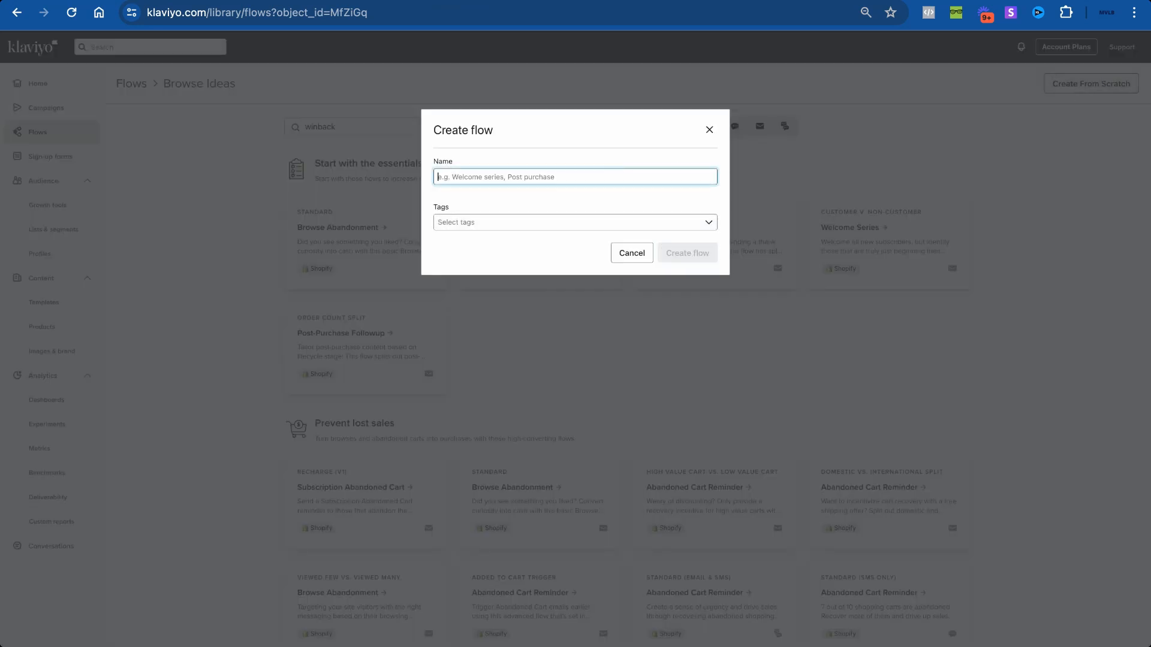
type("Customer ")
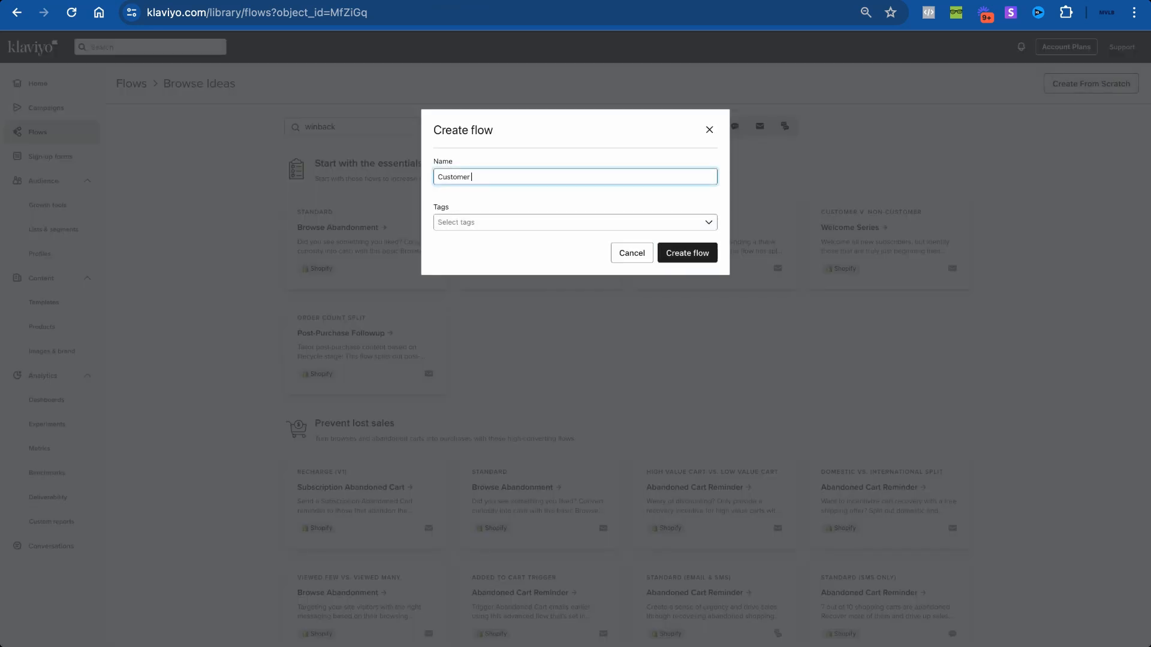
type("Winback")
left_click(701, 254)
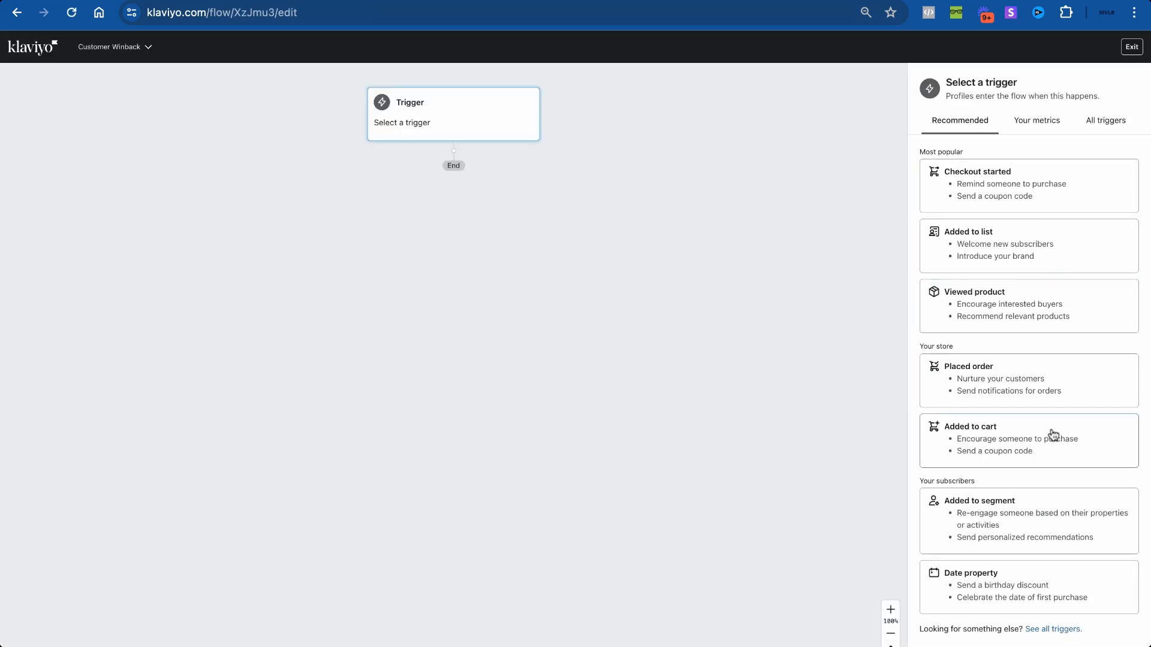
Step: Make Placed Order the flow trigger and add a profile filter on the Placed Order metric
left_click(1024, 395)
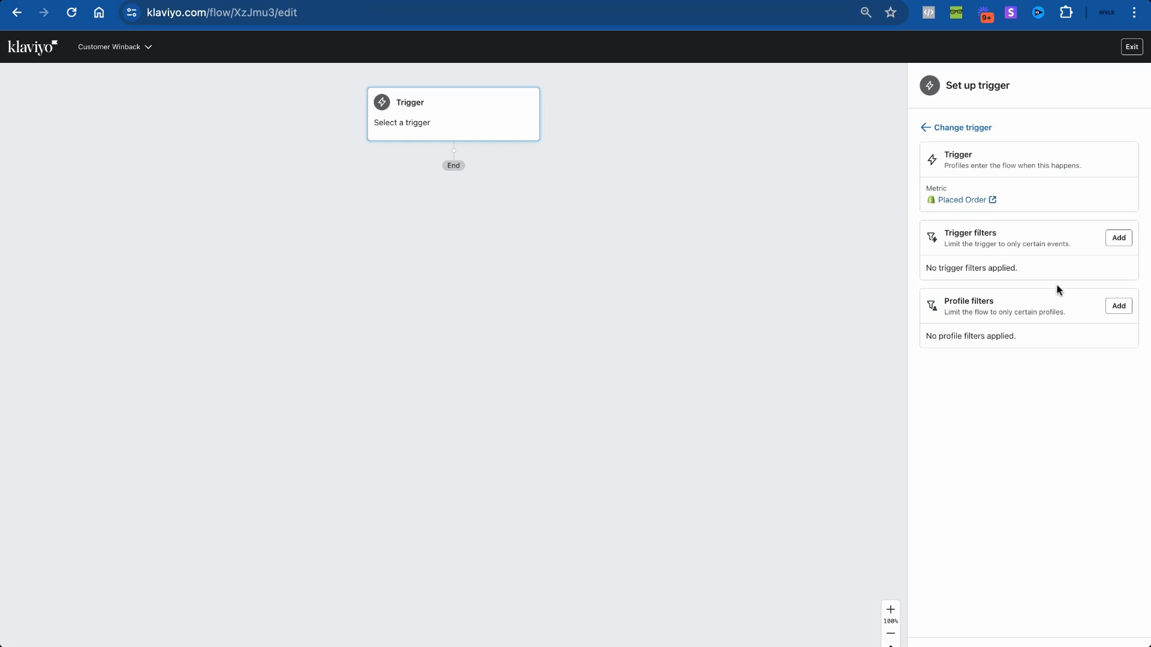
left_click(1114, 307)
left_click(1017, 162)
left_click(986, 163)
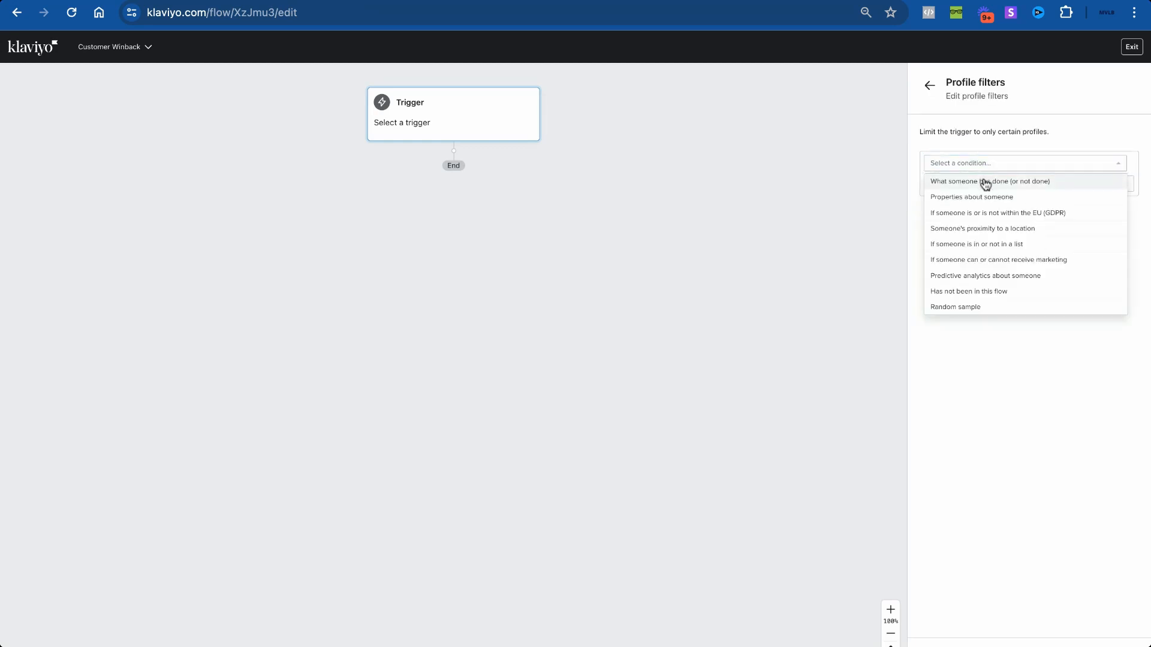
left_click(987, 180)
left_click(998, 208)
type("plac")
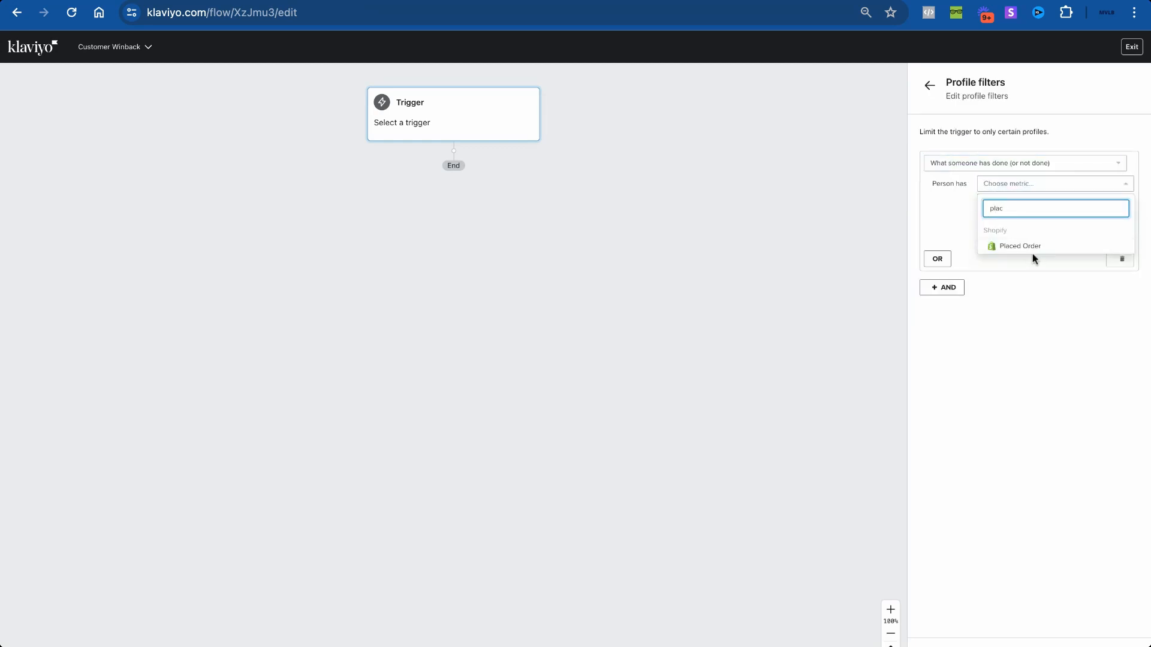
left_click(1033, 257)
Step: Set the filter to zero times since starting this flow, then save and confirm the trigger
left_click(1002, 203)
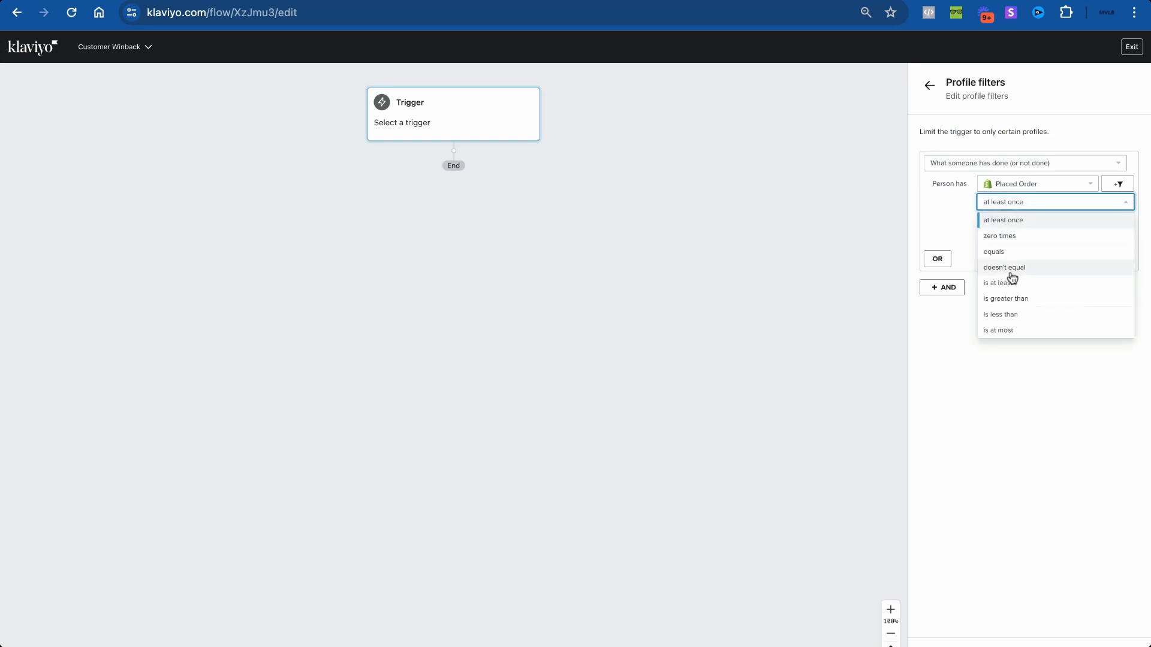
left_click(1018, 237)
left_click(1029, 221)
left_click(1018, 333)
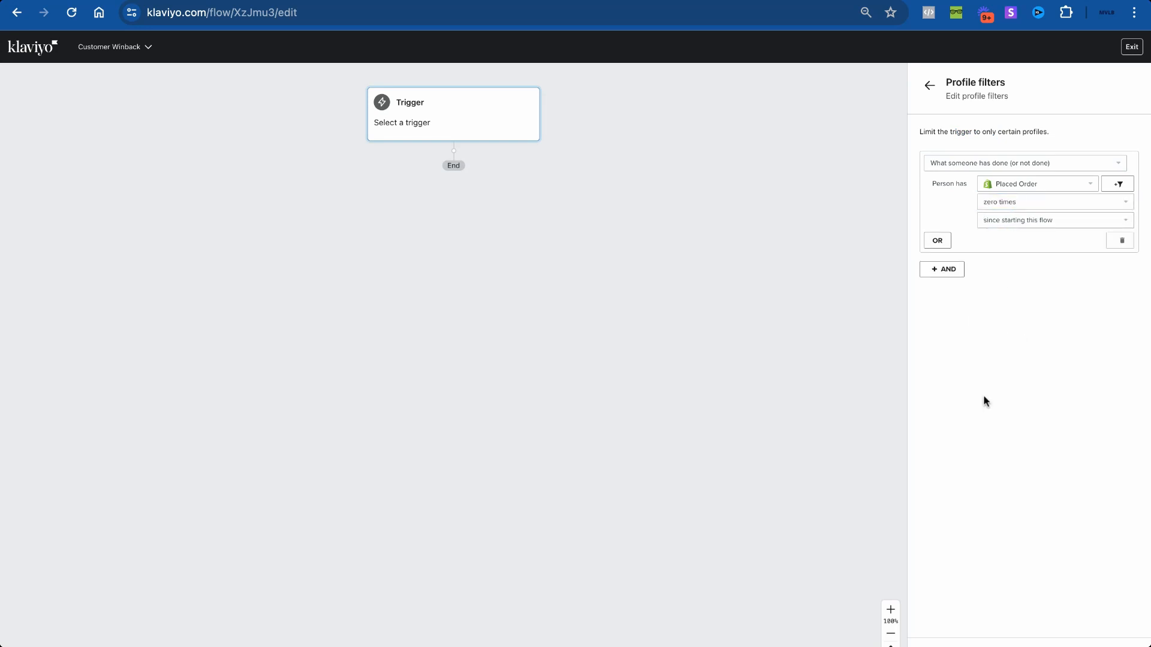
left_click(711, 0)
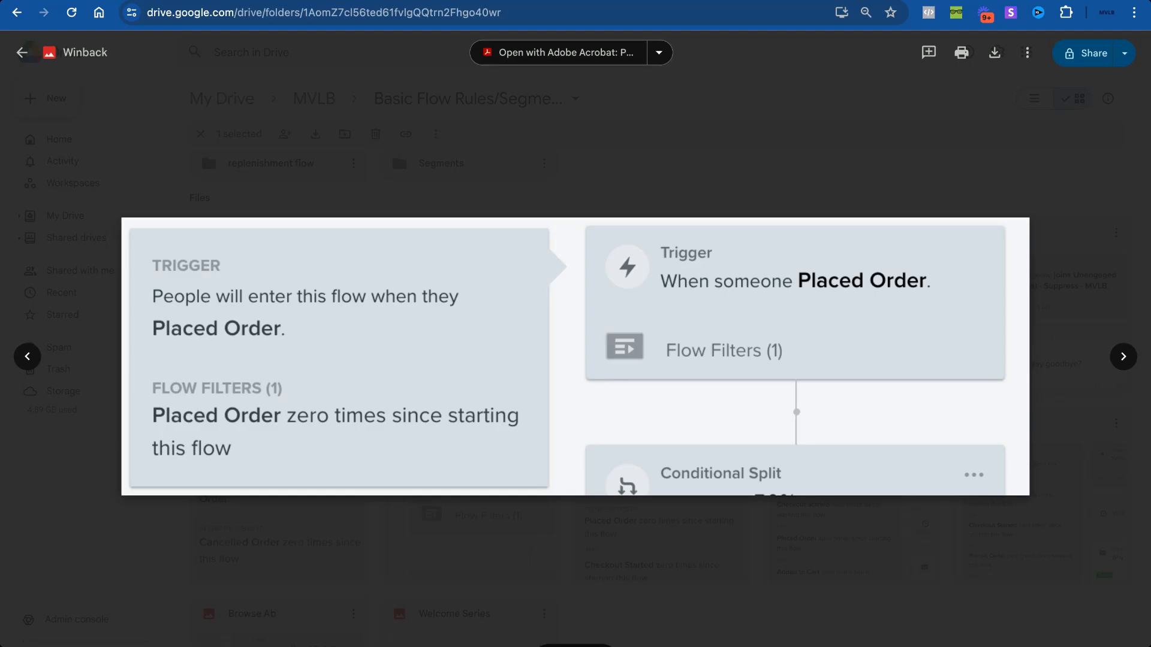
left_click(779, 0)
left_click(940, 646)
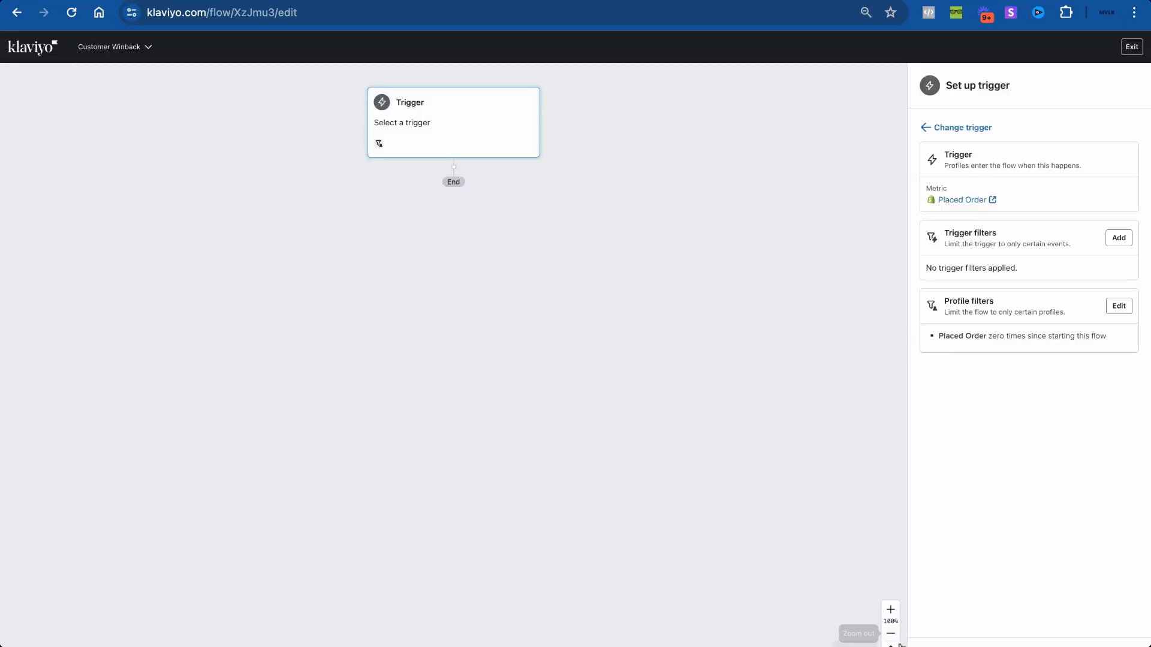
left_click(858, 636)
left_click(687, 292)
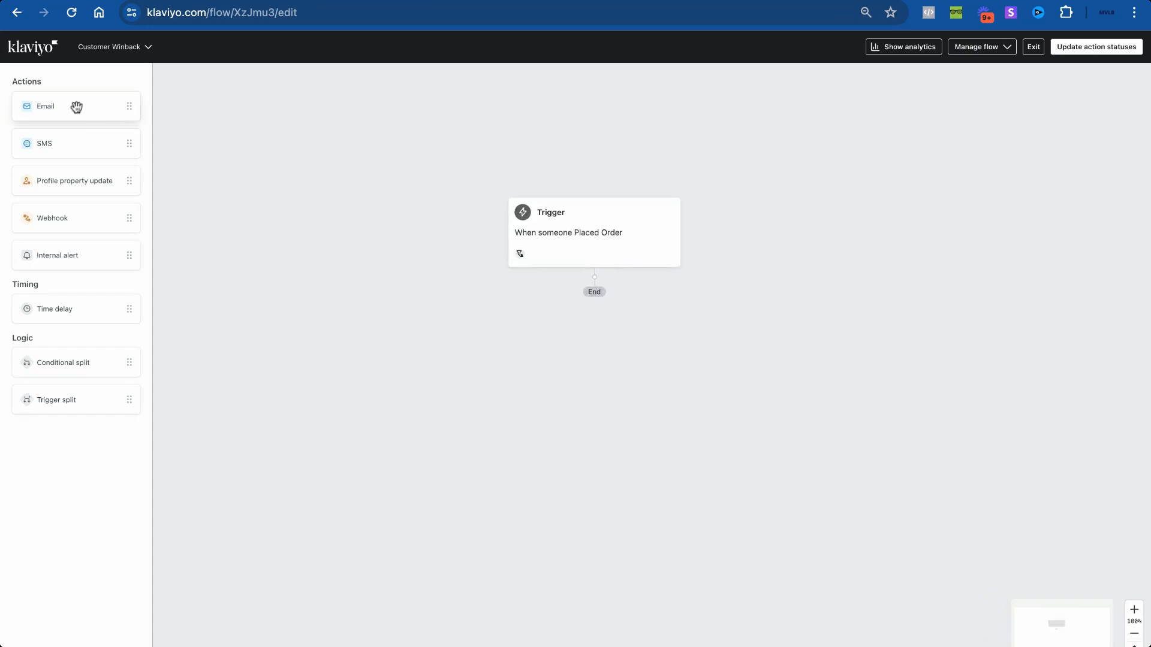
Step: Add Email #1 after the trigger with a 30-day time delay placed before it
left_click_drag(76, 106, 594, 282)
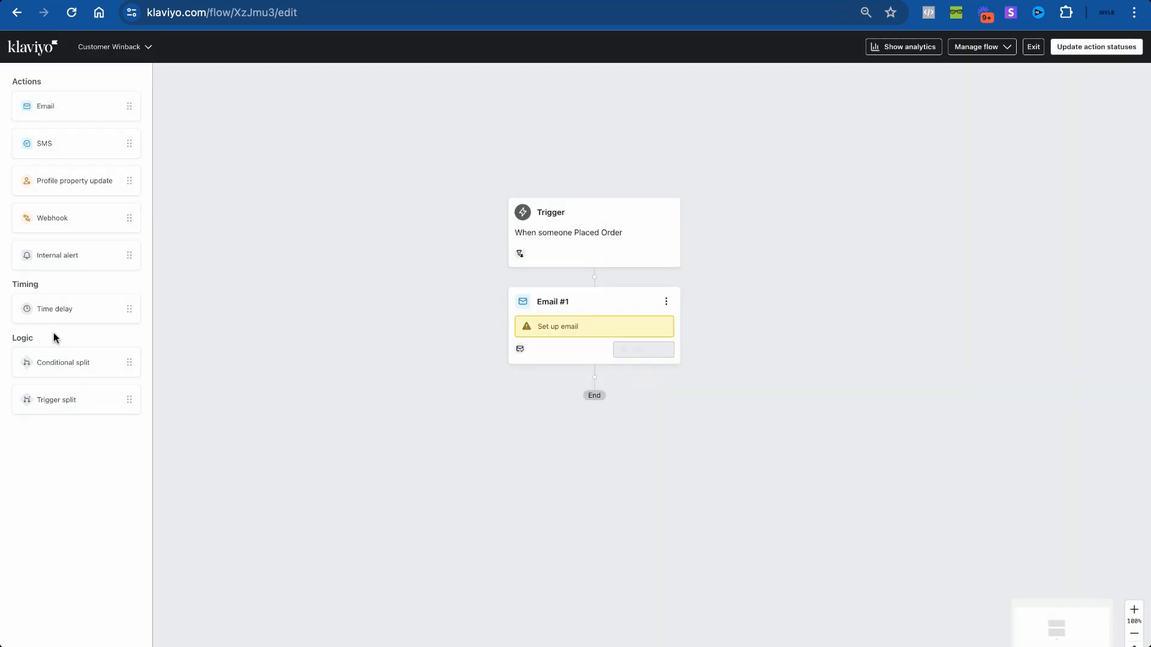
left_click_drag(57, 309, 594, 280)
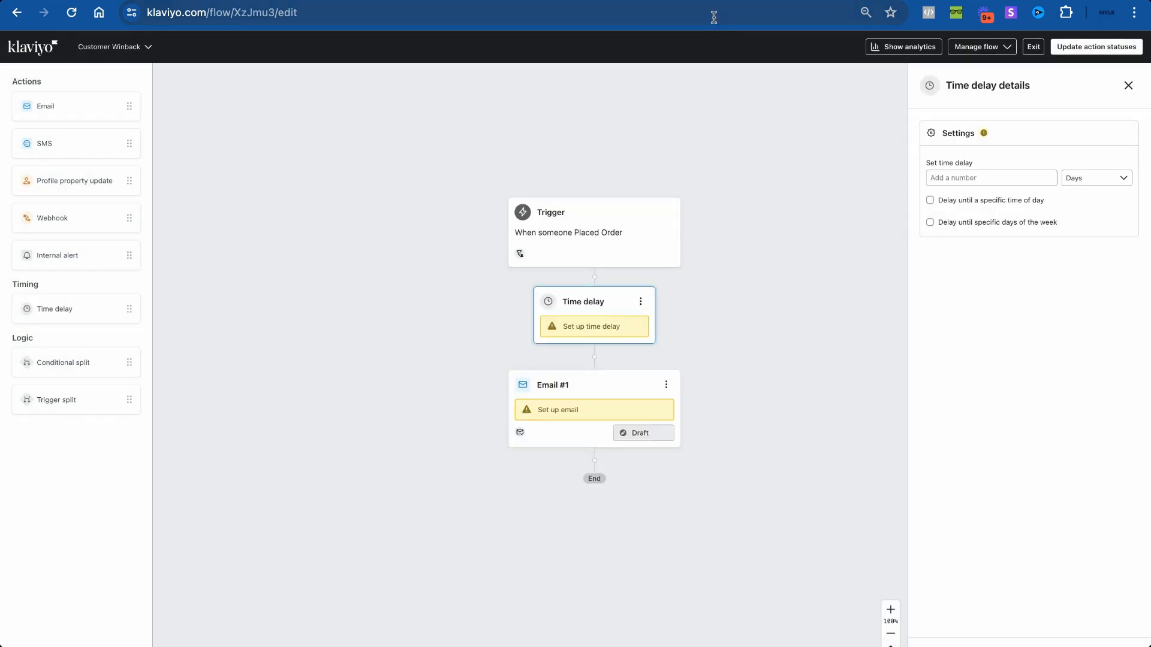
left_click(961, 180)
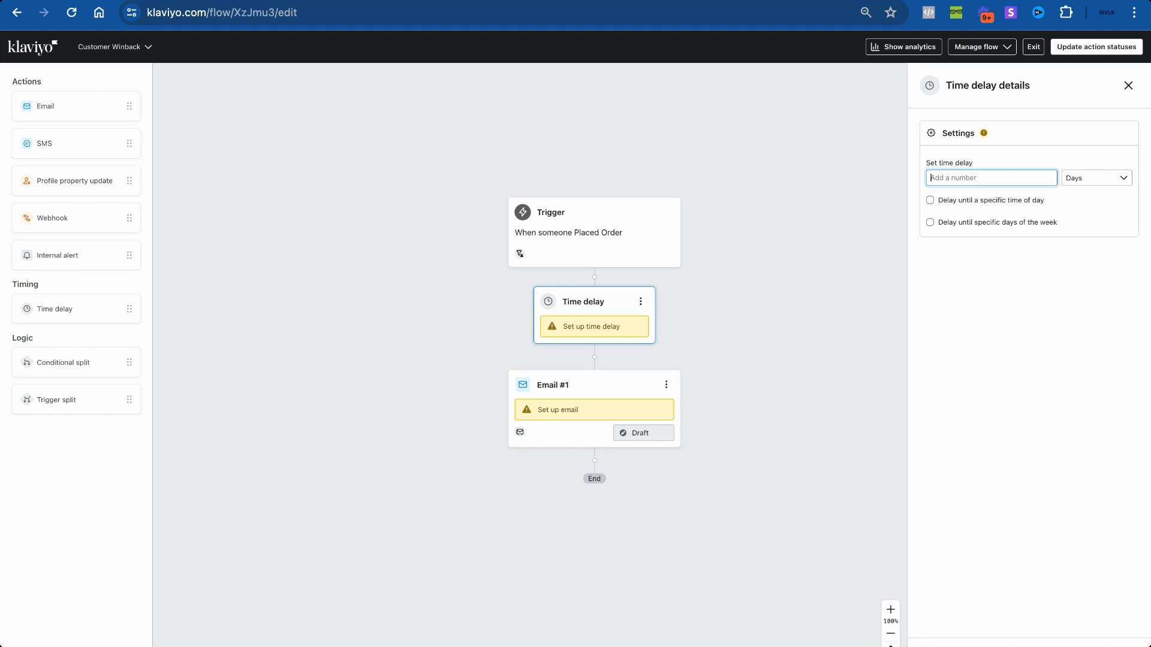
type("30")
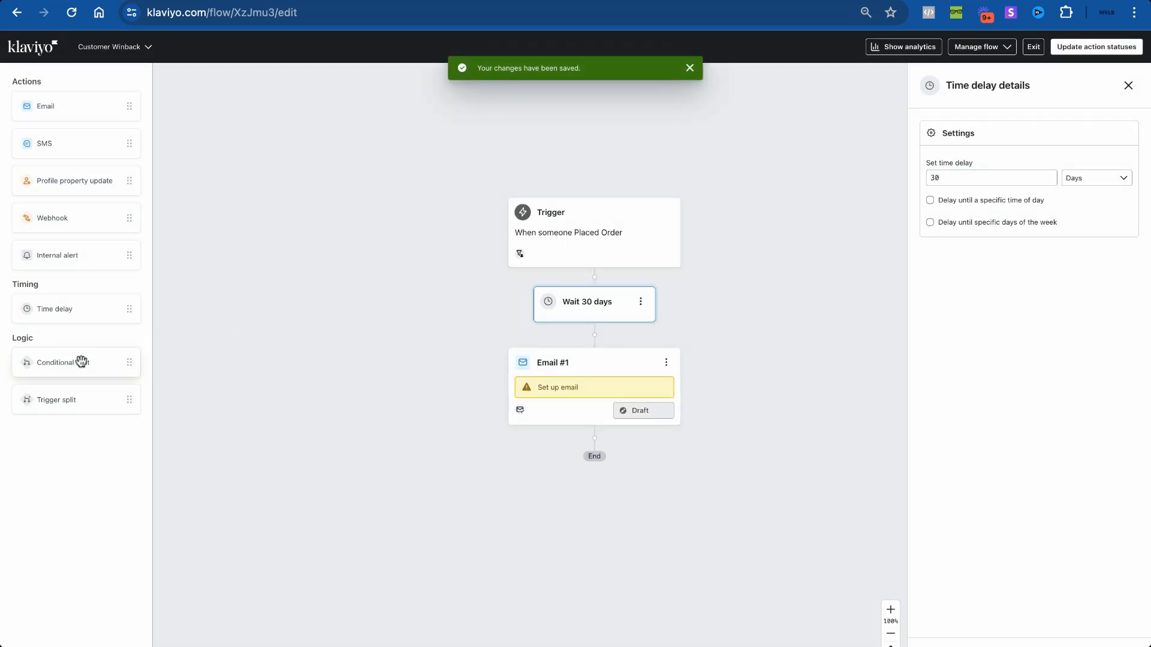
Step: Insert a 50% random-sample conditional split after the trigger and clone the Wait 30 days step
left_click_drag(81, 362, 603, 282)
left_click(962, 233)
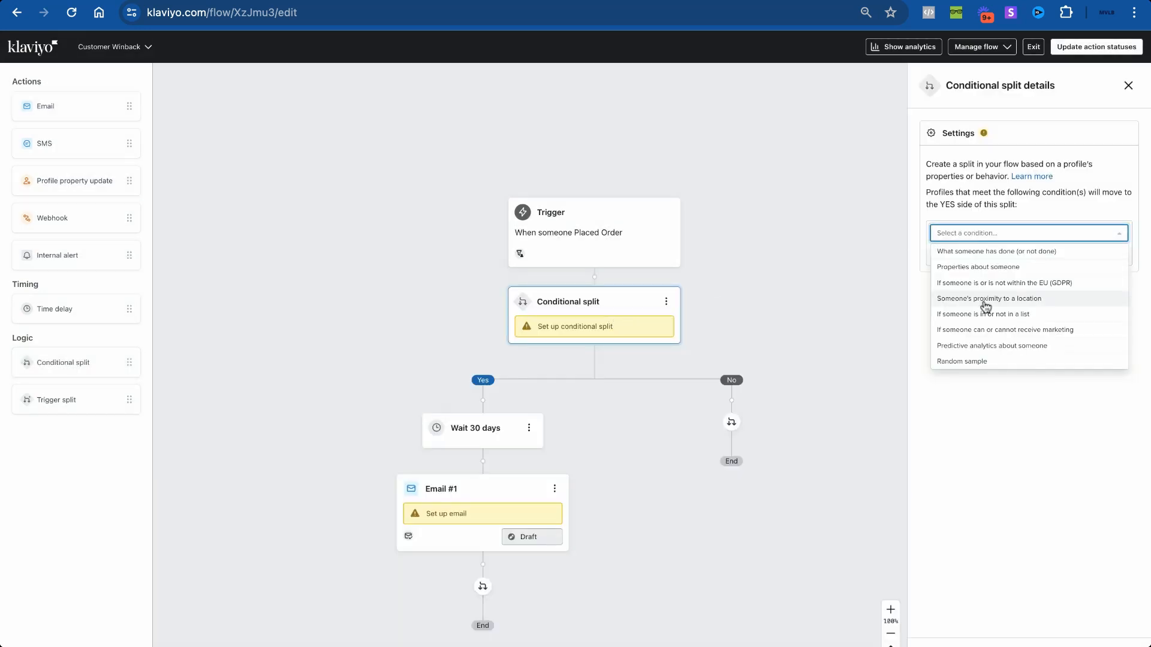
left_click(990, 362)
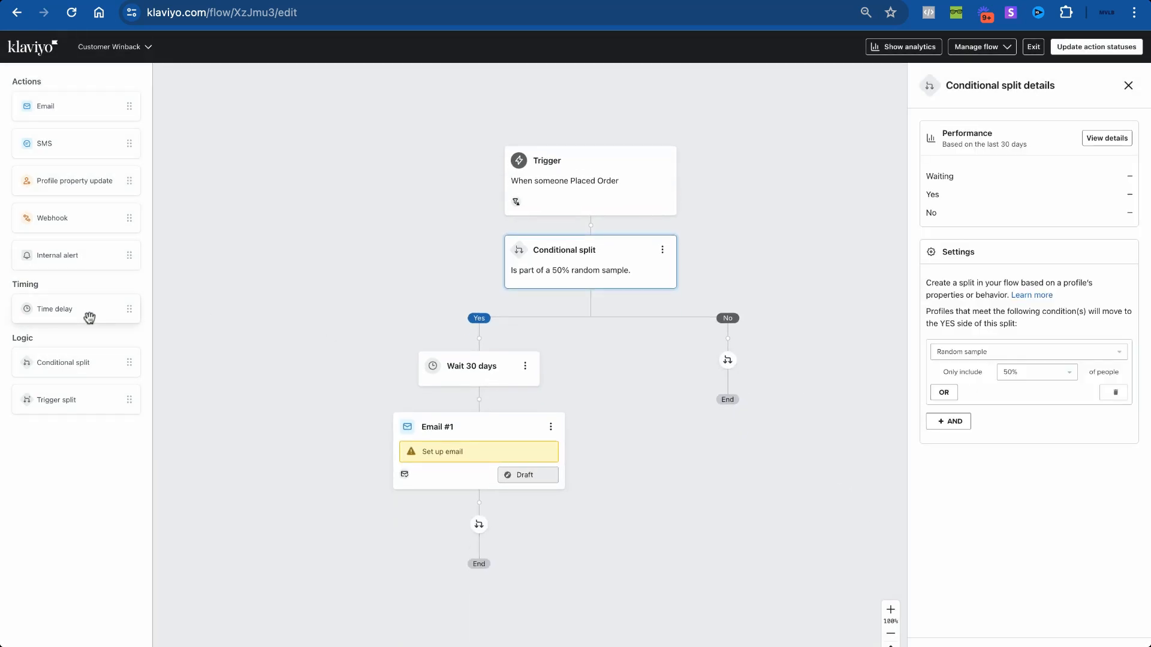
left_click(525, 366)
left_click(551, 389)
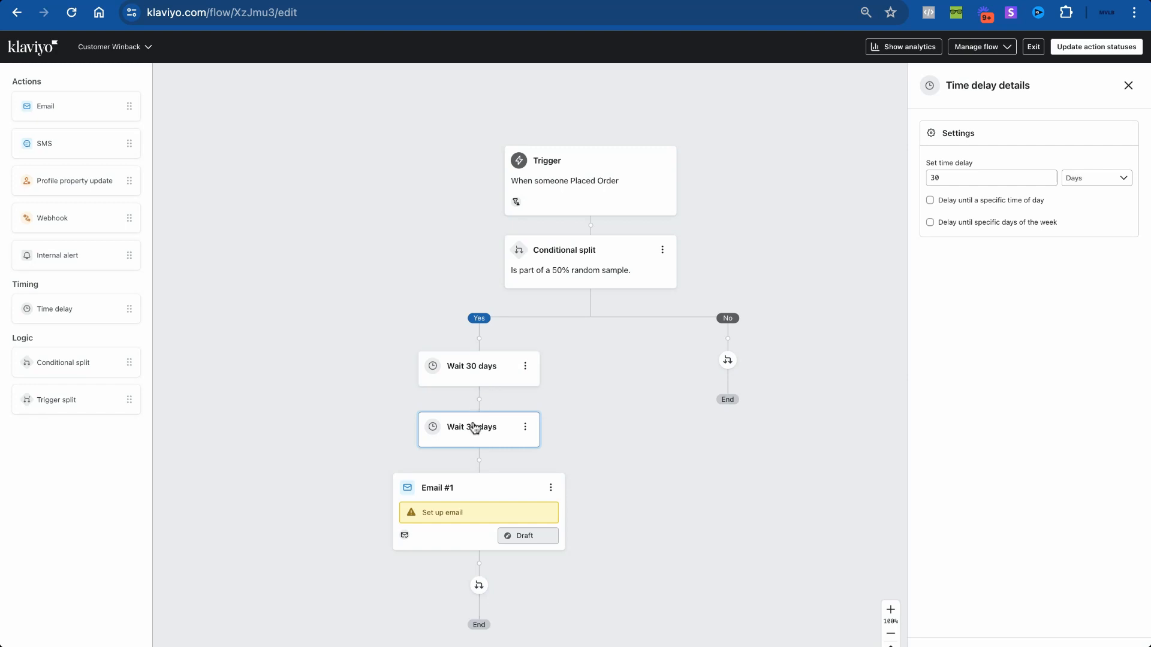
Step: Move the cloned wait to the No branch, change it to 60 days, and duplicate Email #1
mouse_move(474, 426)
left_mouse_down()
mouse_move(689, 350)
mouse_move(751, 387)
left_mouse_up()
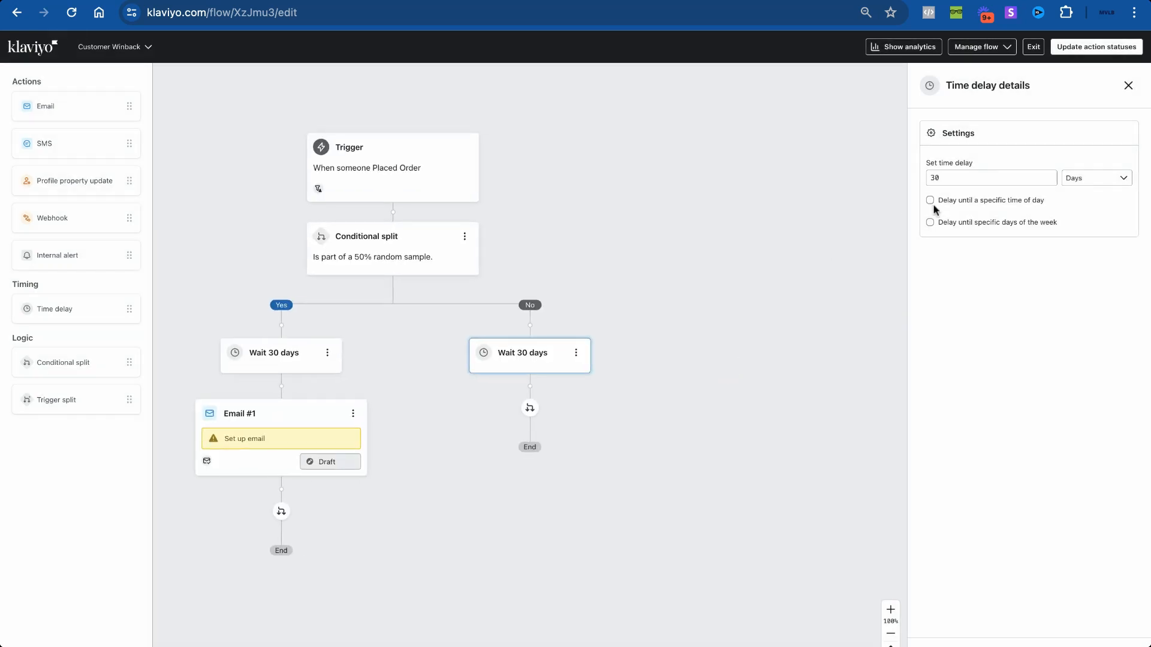
double_click(953, 178)
type("60")
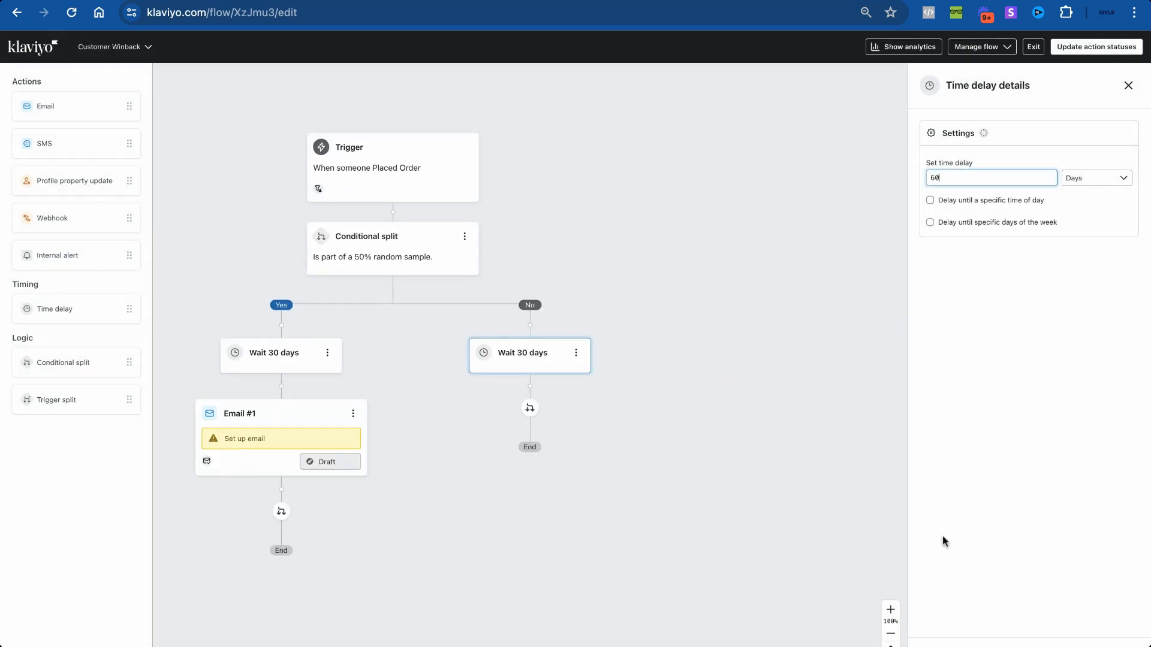
key("Return")
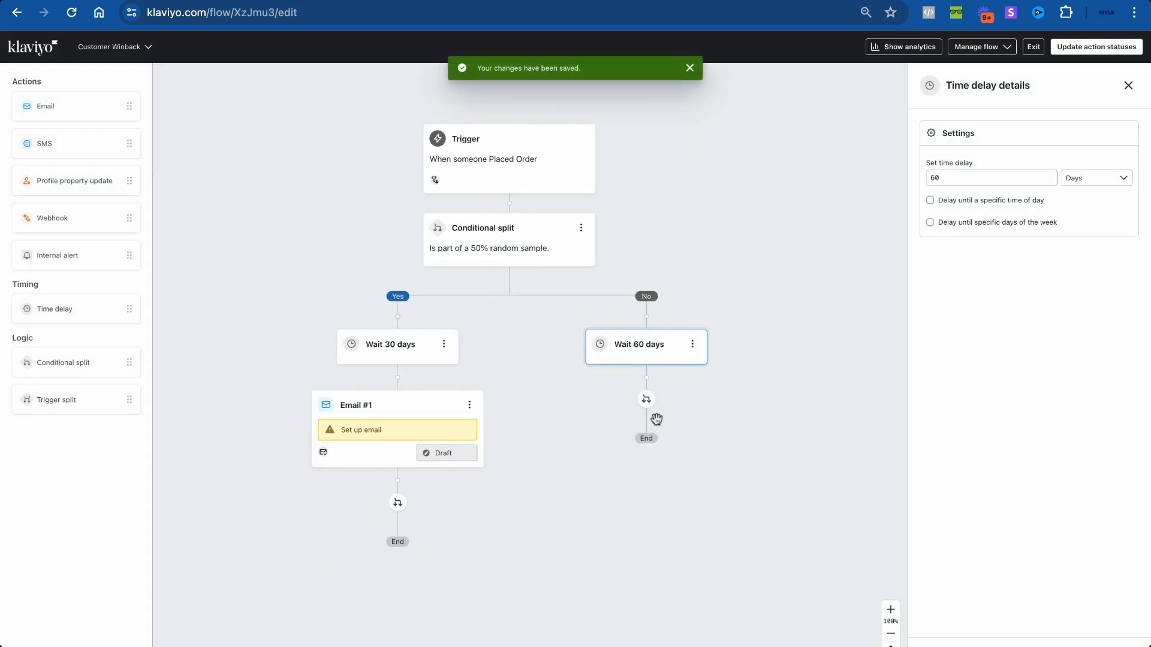
left_click(470, 399)
left_click(487, 440)
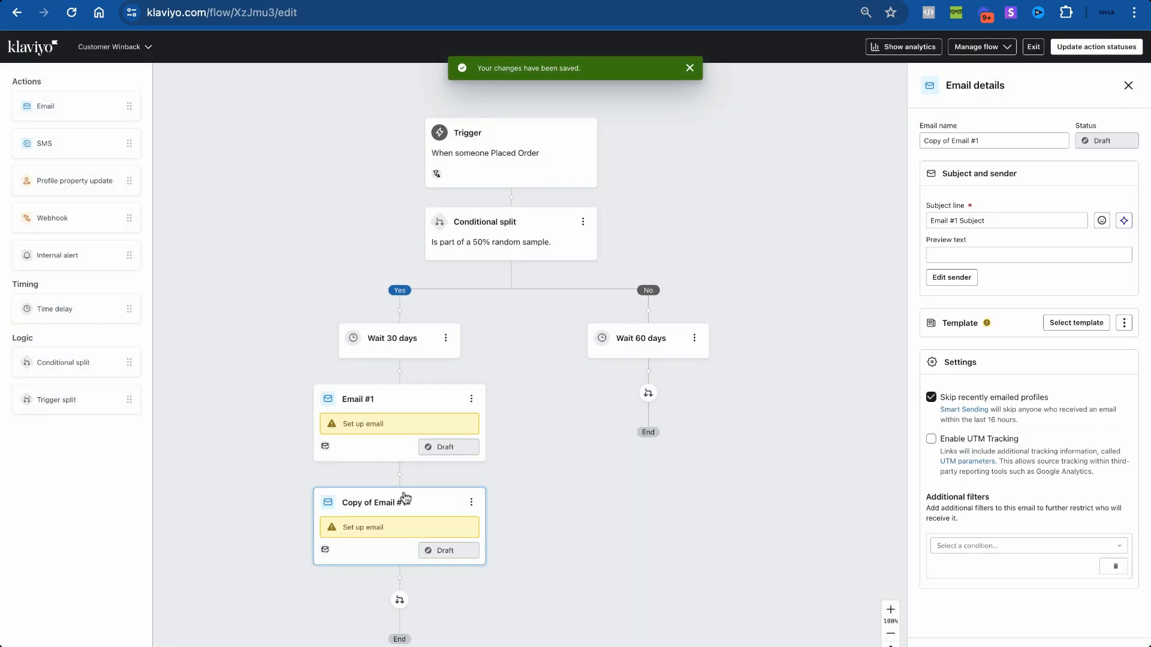
Step: Place the Email #1 copy under Wait 60 days and rename it to Email #2
left_click_drag(405, 499, 647, 375)
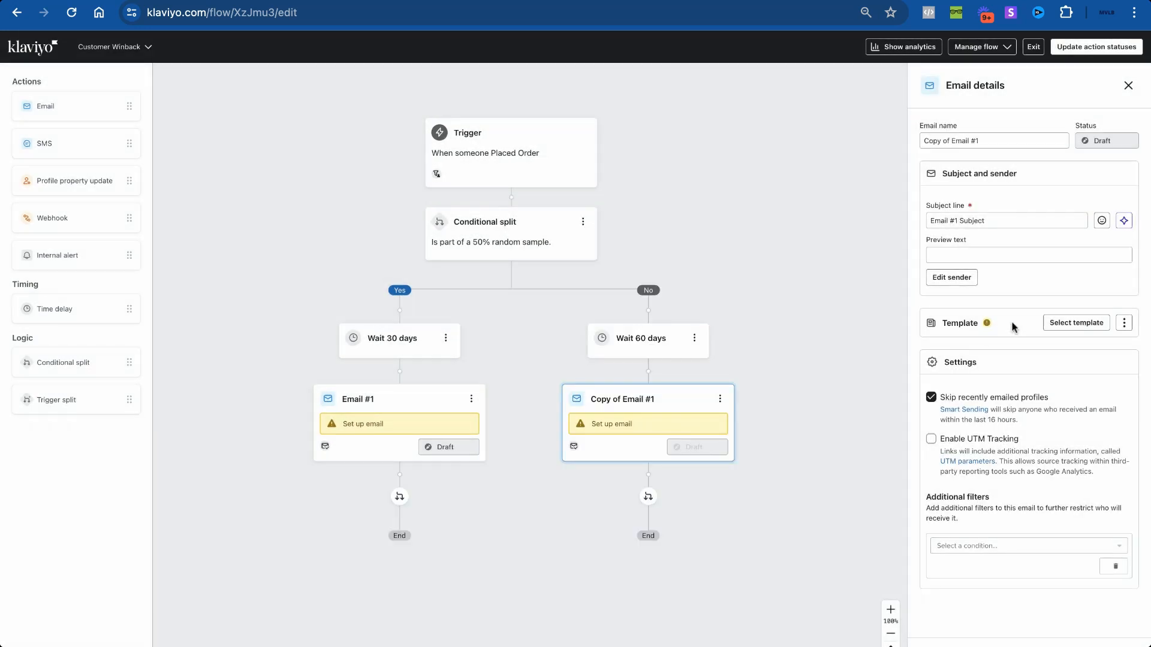
left_click(981, 142)
key("ctrl+Left")
key("ctrl+Left")
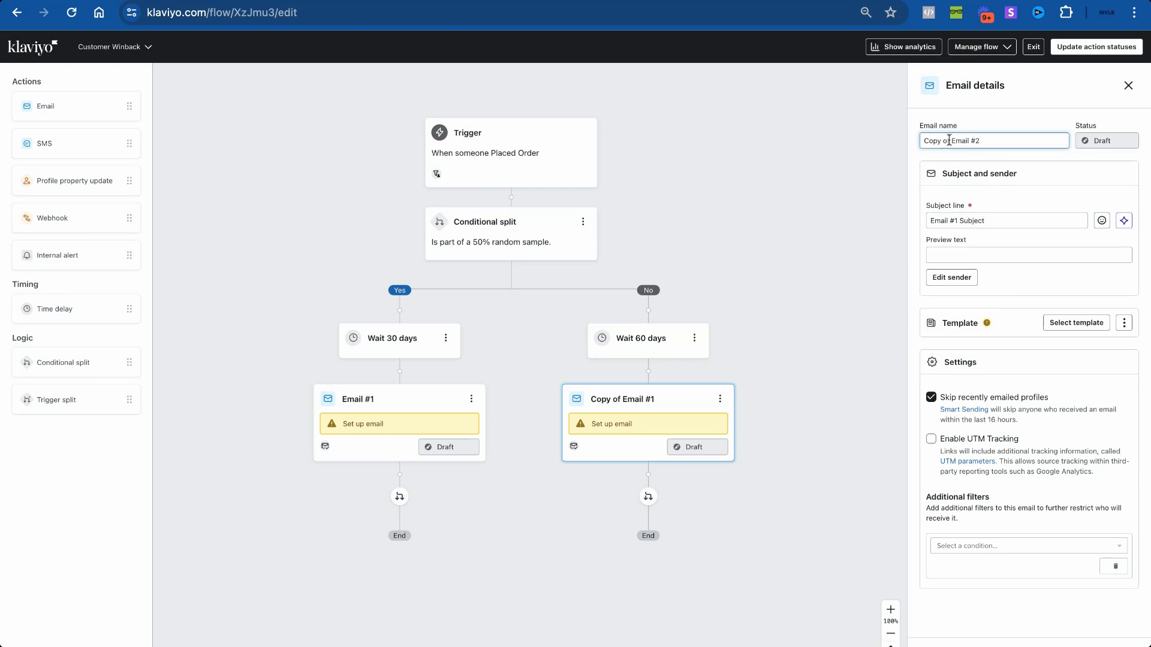
key("ctrl+shift+Left")
key("ctrl+shift+Left")
key("BackSpace")
key("Return")
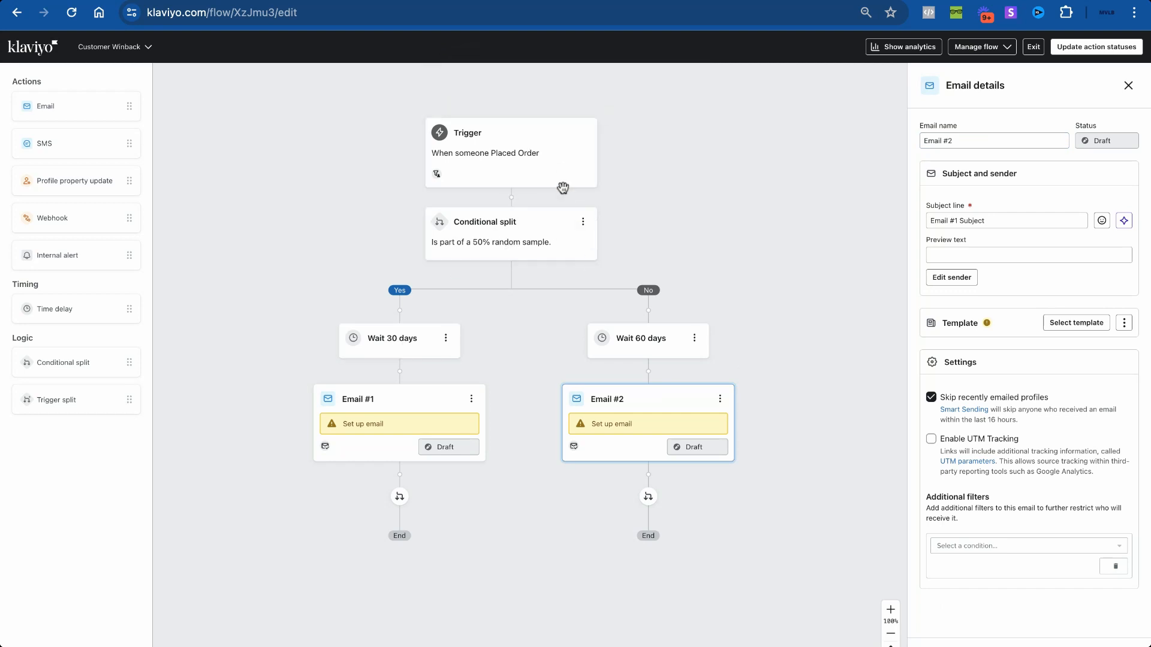
scroll(552, 283, "down", 3)
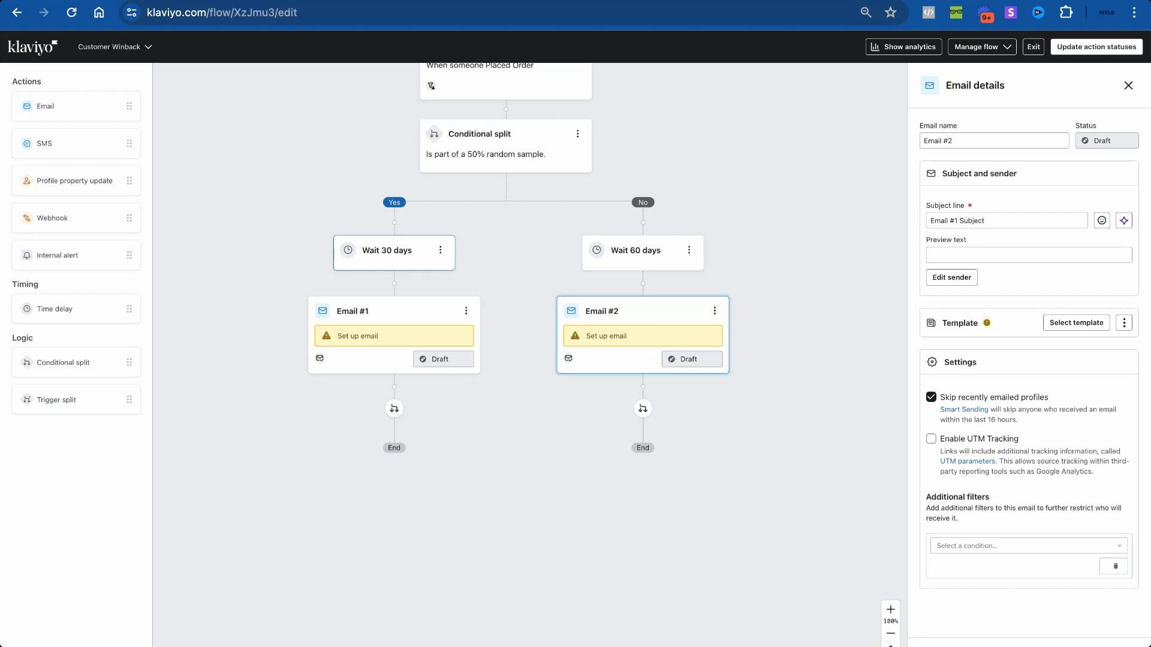
scroll(390, 252, "up", 1)
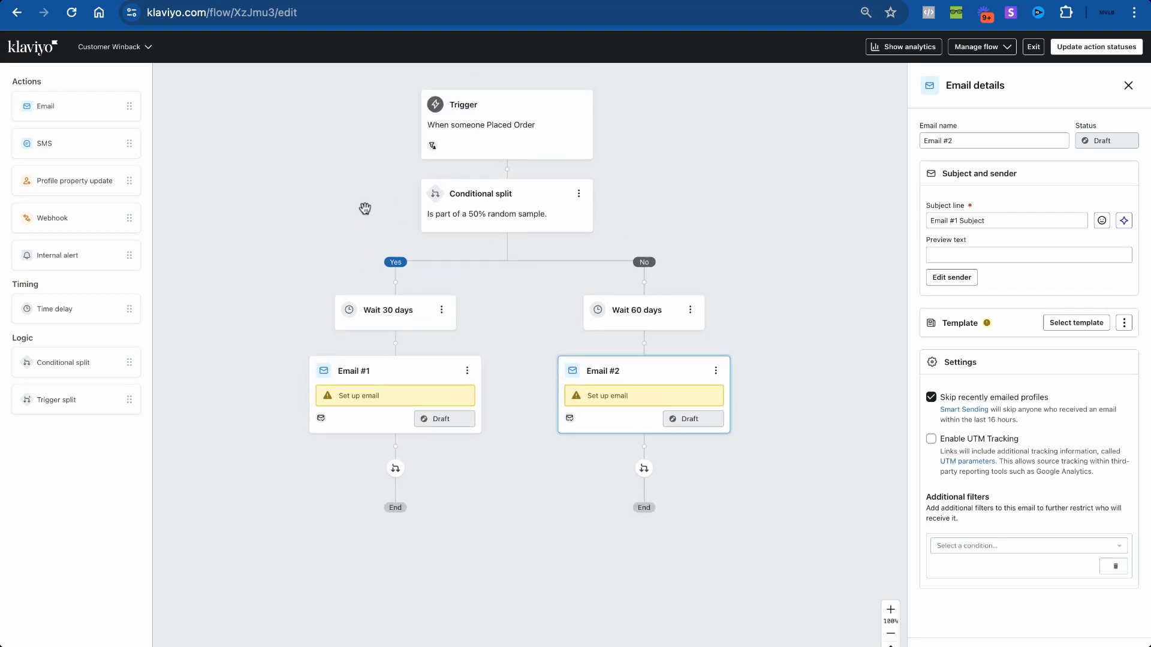
scroll(426, 226, "down", 3)
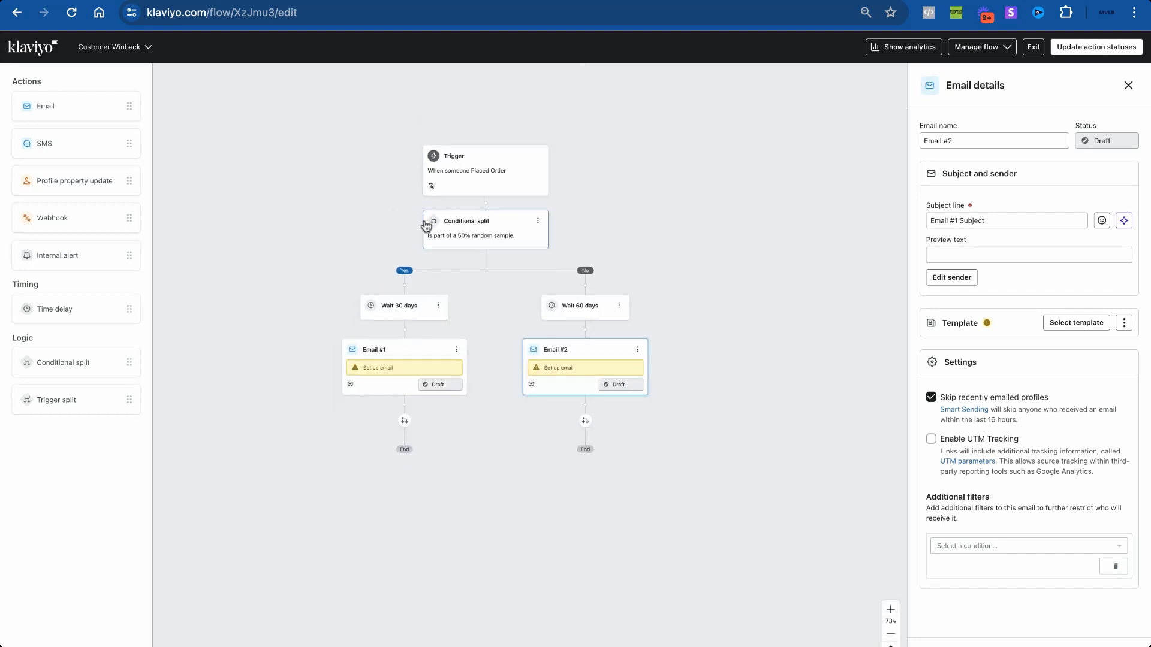
scroll(426, 226, "up", 5)
scroll(425, 225, "down", 5)
scroll(425, 225, "up", 5)
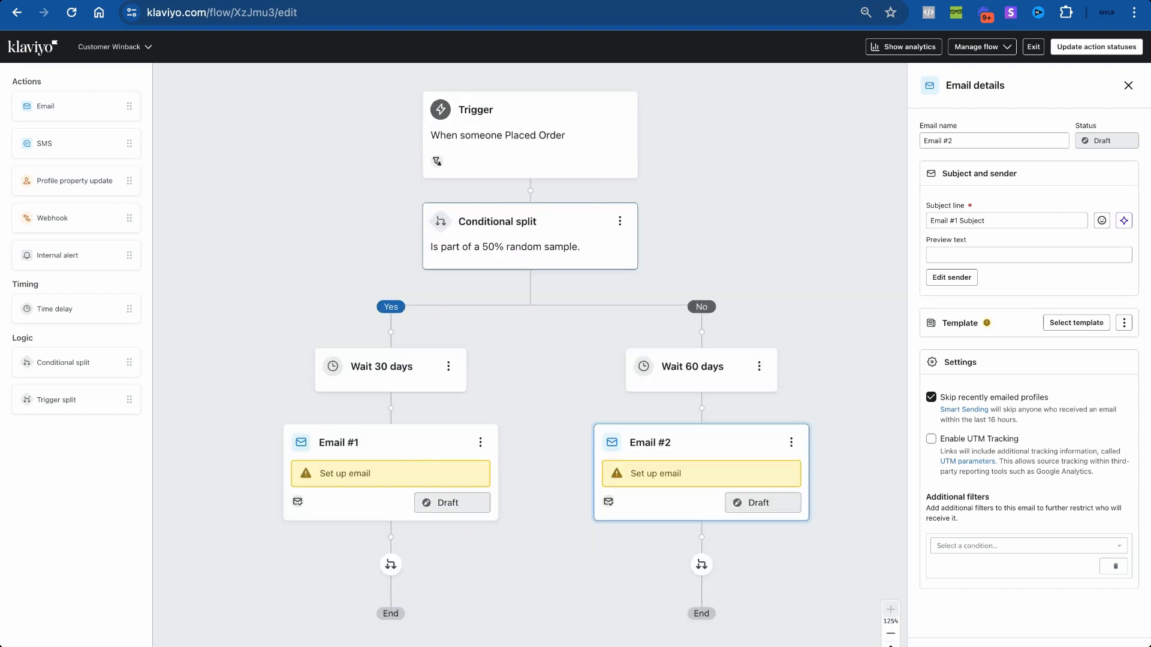
scroll(470, 239, "right", 1)
scroll(470, 239, "up", 1)
scroll(470, 239, "down", 1)
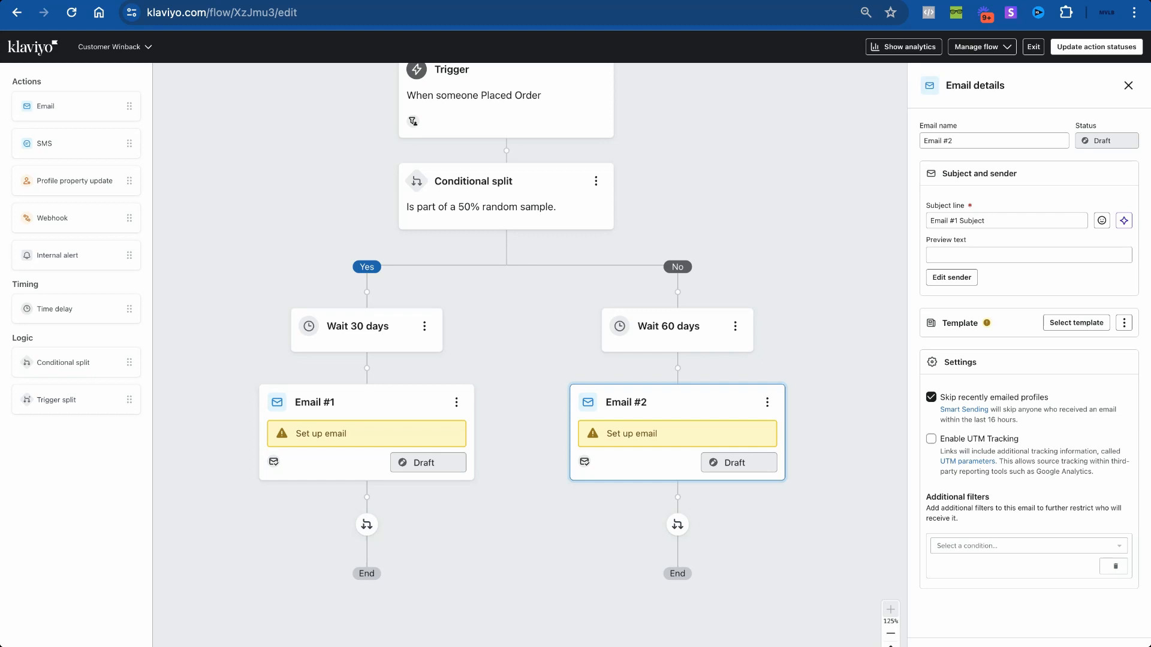
scroll(477, 322, "up", 1)
scroll(477, 322, "left", 1)
scroll(477, 322, "down", 1)
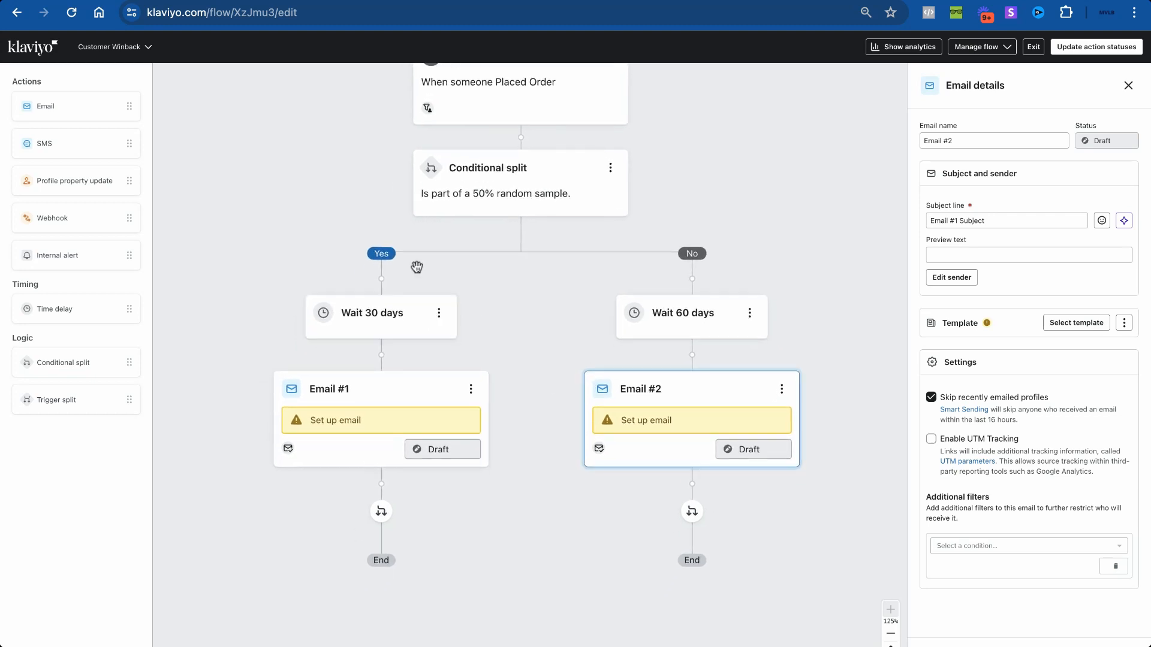
scroll(522, 314, "up", 1)
scroll(521, 313, "left", 1)
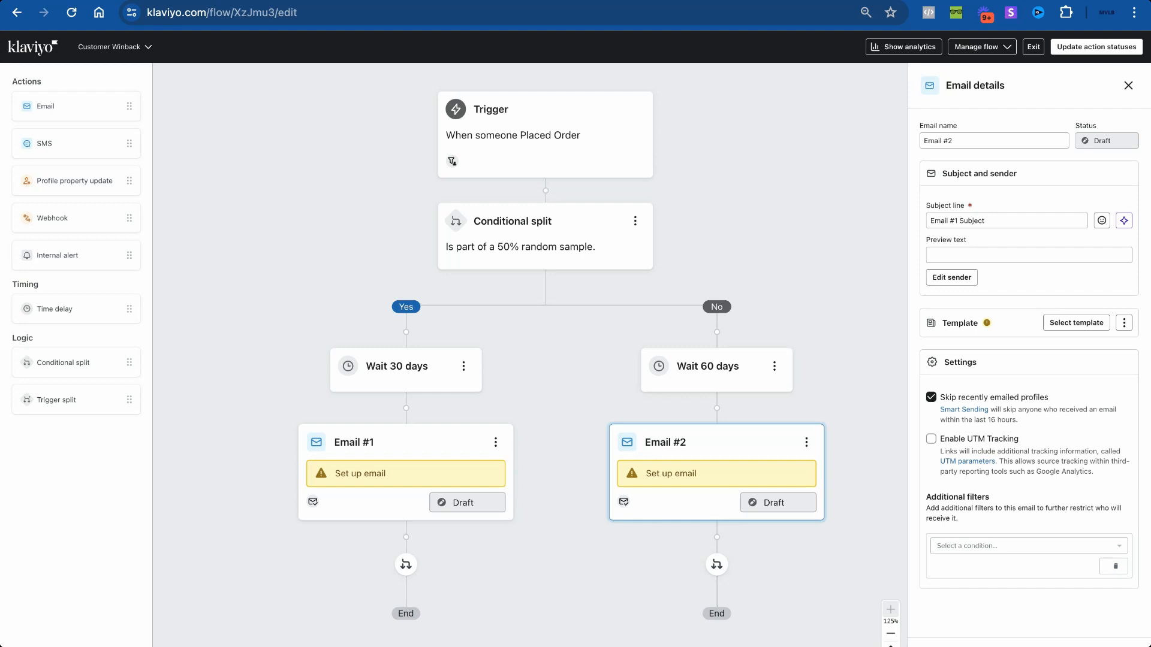
scroll(586, 488, "down", 3)
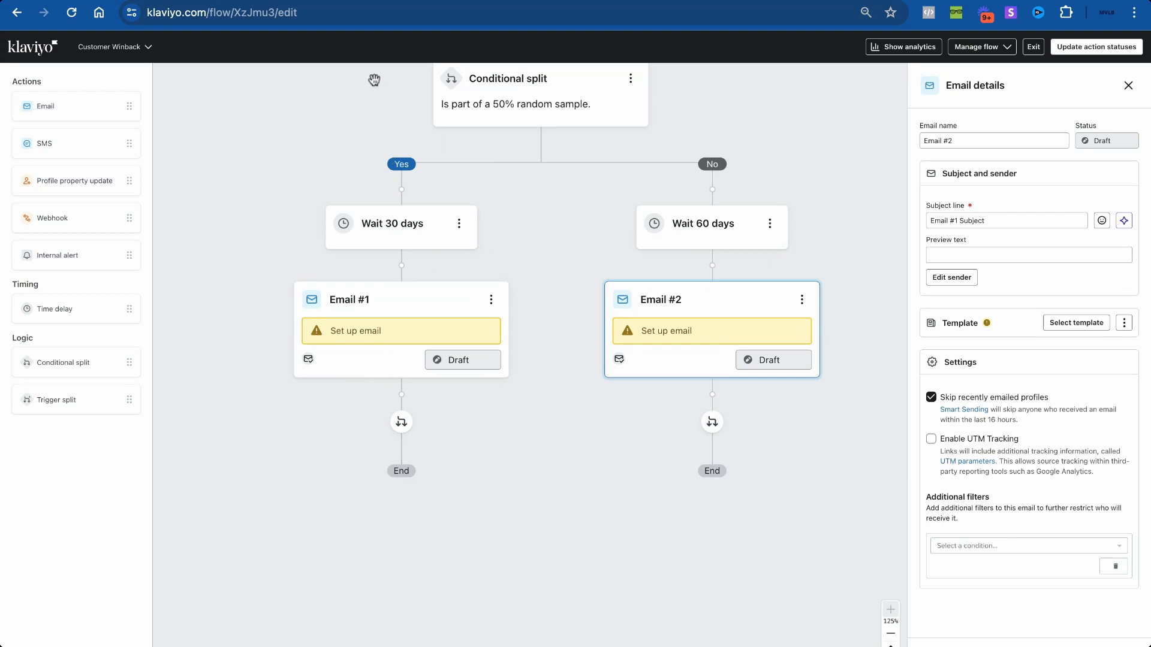
scroll(568, 238, "up", 3)
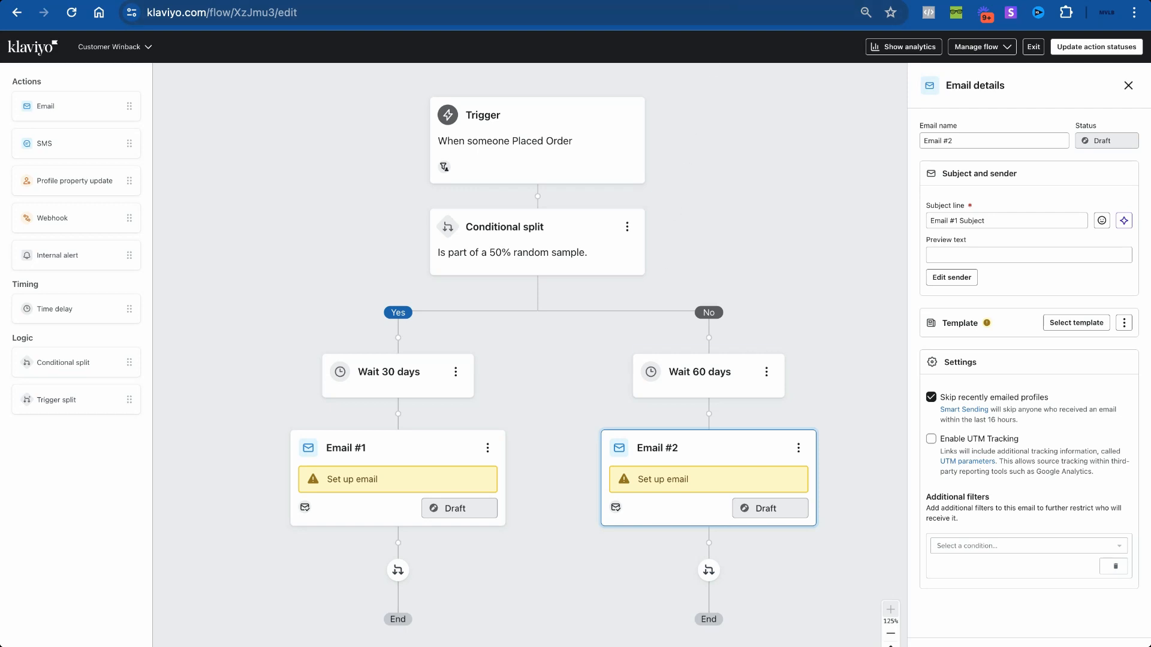
left_click(836, 0)
Step: Review the Winback page email designs, including Winback 1, in the Lark Ellen Farm file
left_click(696, 1)
scroll(128, 178, "up", 1)
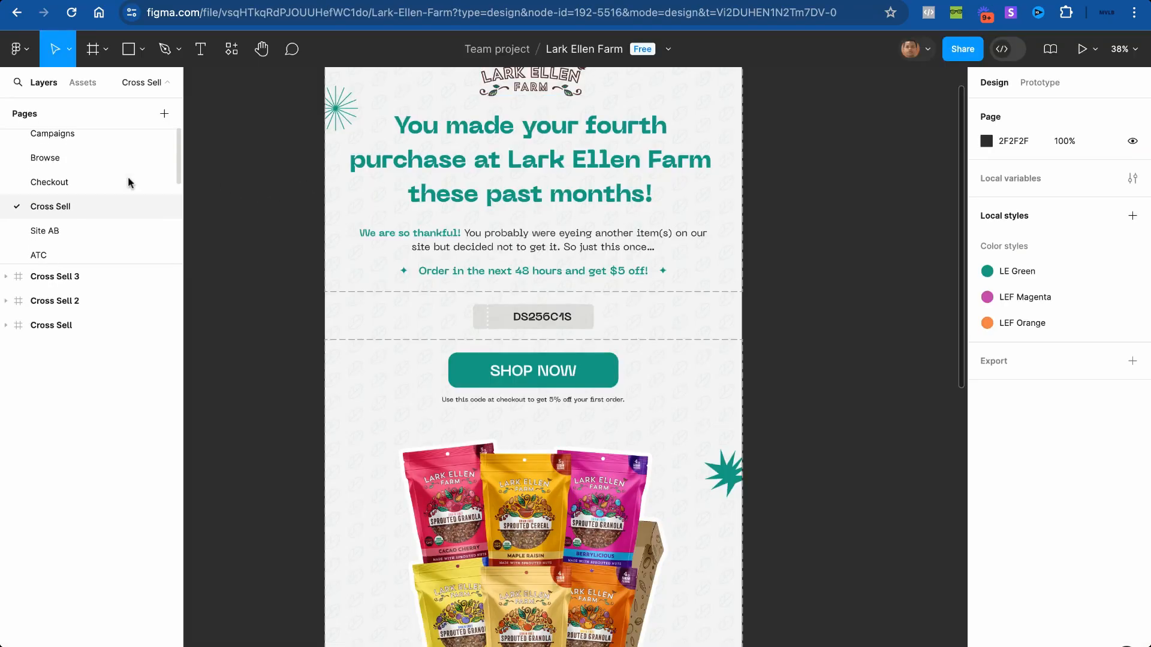
scroll(126, 184, "down", 3)
scroll(120, 191, "up", 3)
scroll(111, 186, "down", 1)
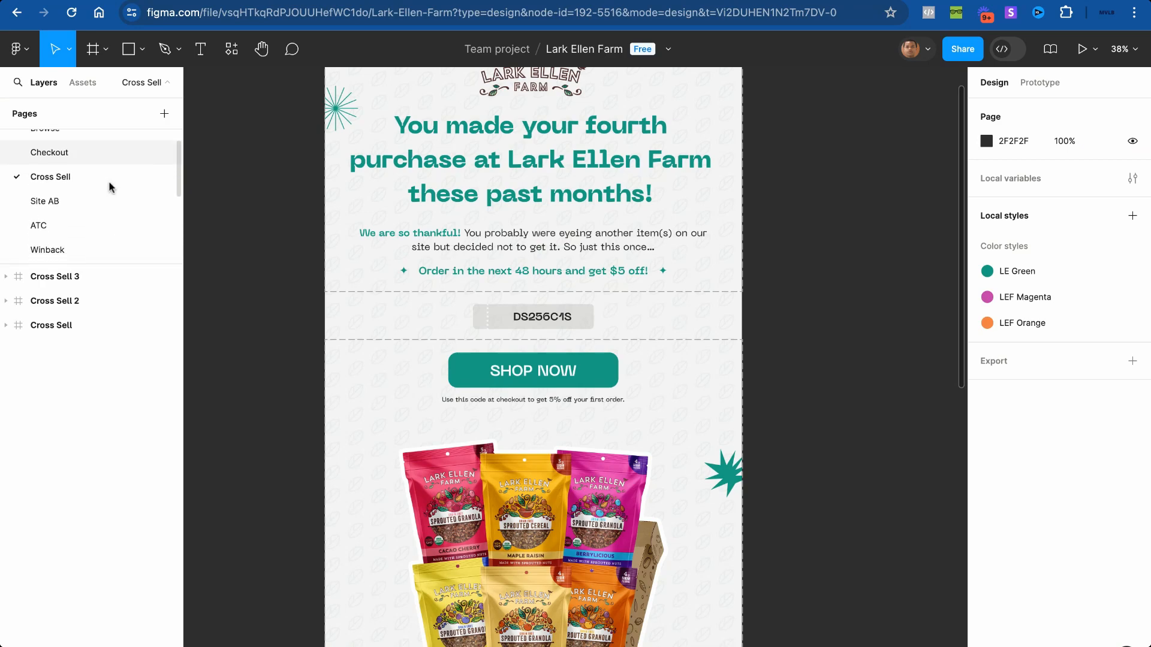
scroll(111, 188, "down", 2)
left_click(91, 225)
scroll(364, 300, "up", 5)
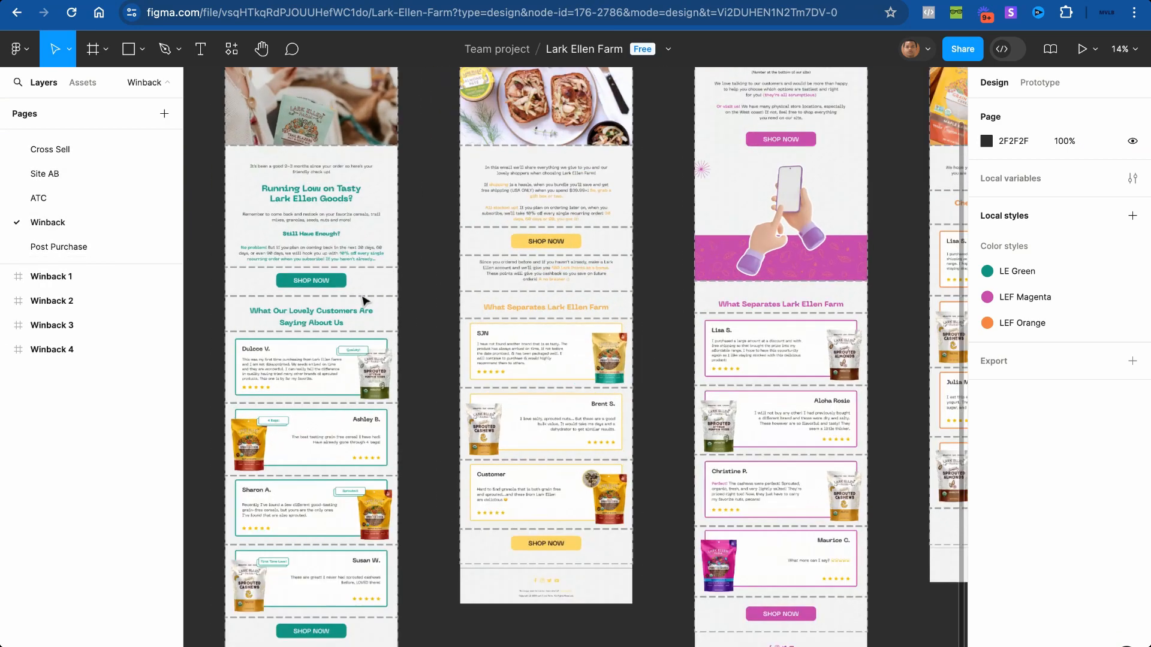
scroll(363, 300, "up", 6)
scroll(386, 358, "down", 1)
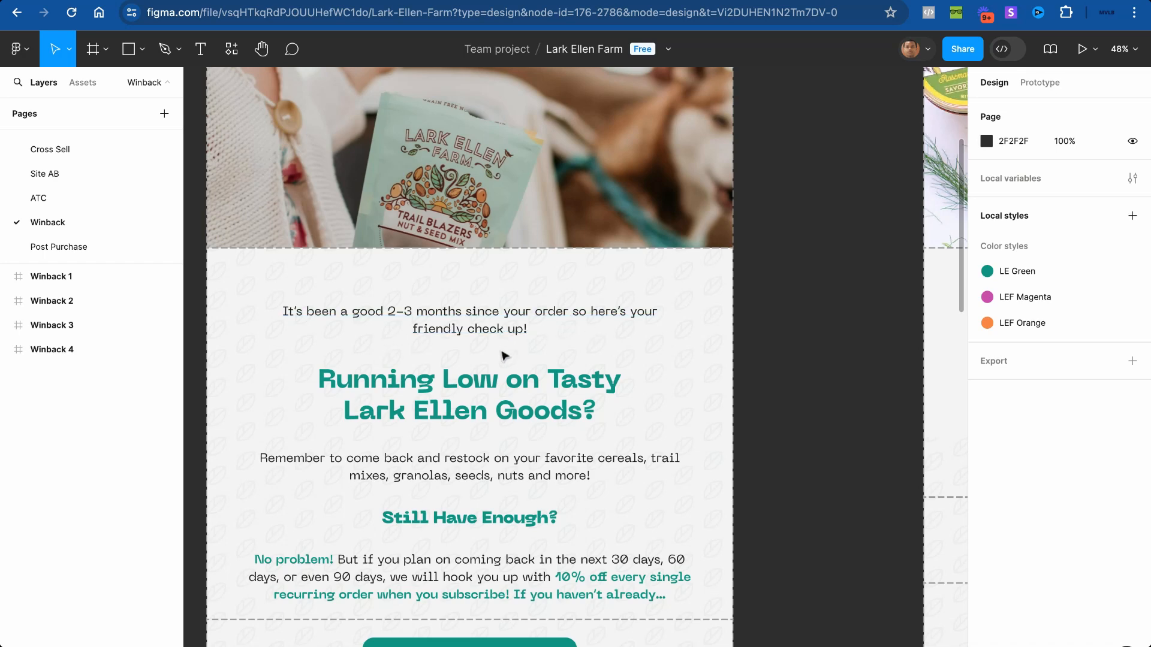
scroll(503, 356, "down", 5)
scroll(504, 335, "left", 1)
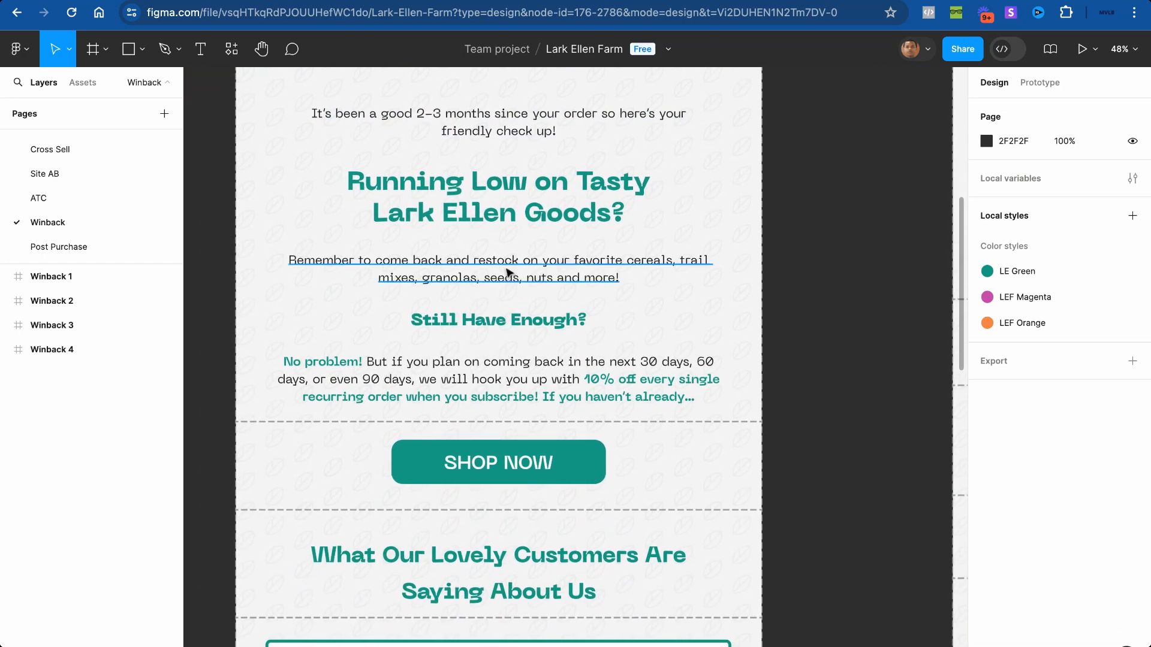
scroll(509, 273, "down", 3)
scroll(509, 273, "up", 4)
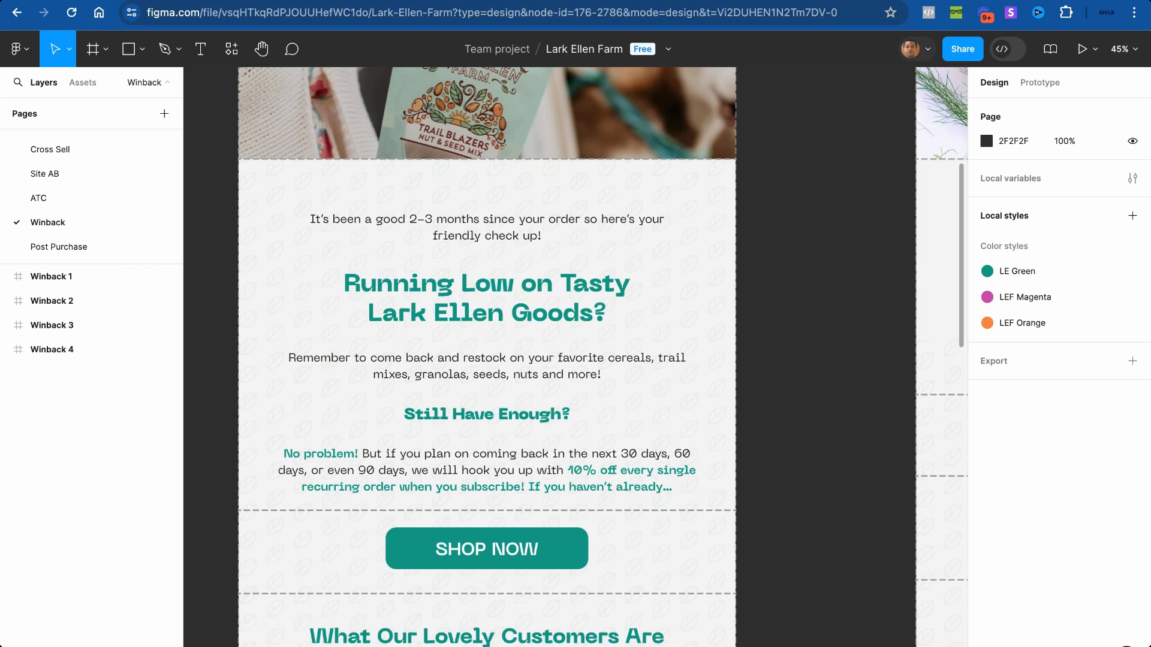
scroll(543, 432, "down", 4)
scroll(533, 434, "down", 6)
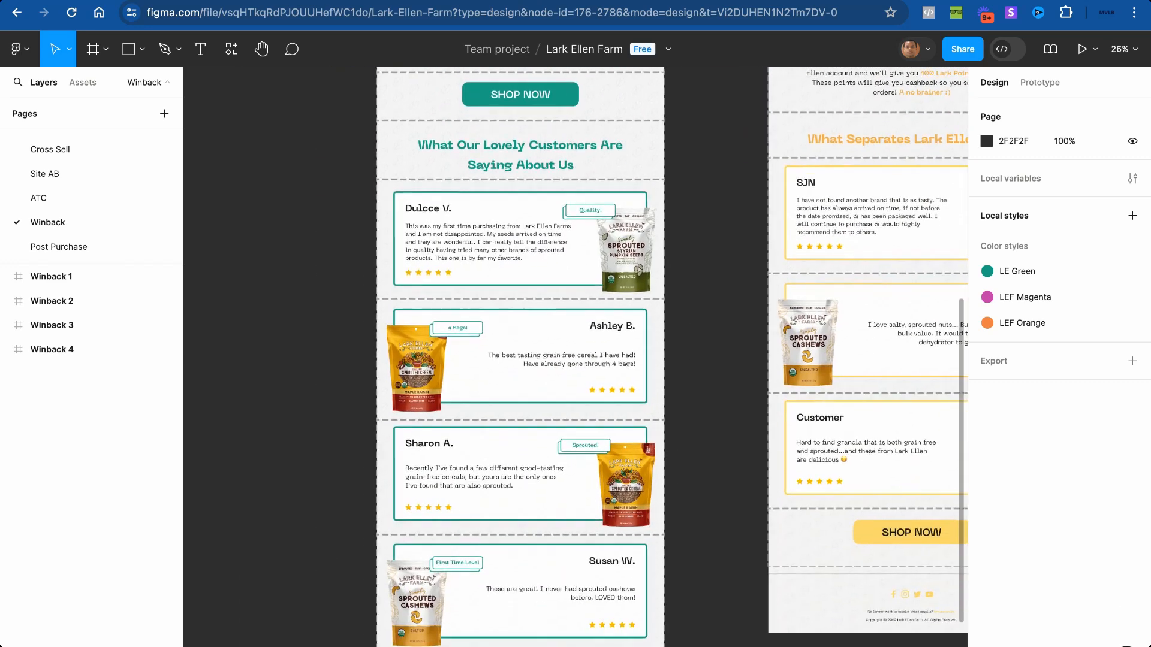
scroll(526, 435, "up", 5)
scroll(528, 433, "down", 2)
scroll(527, 433, "up", 12)
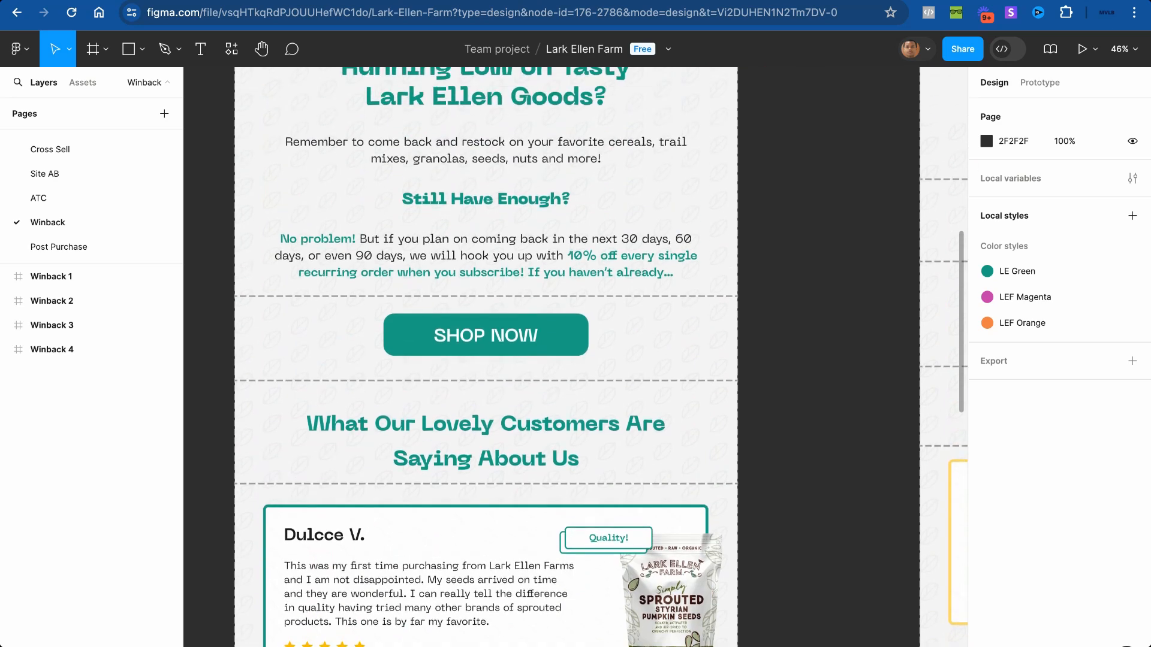
scroll(455, 384, "up", 2)
scroll(442, 372, "up", 1)
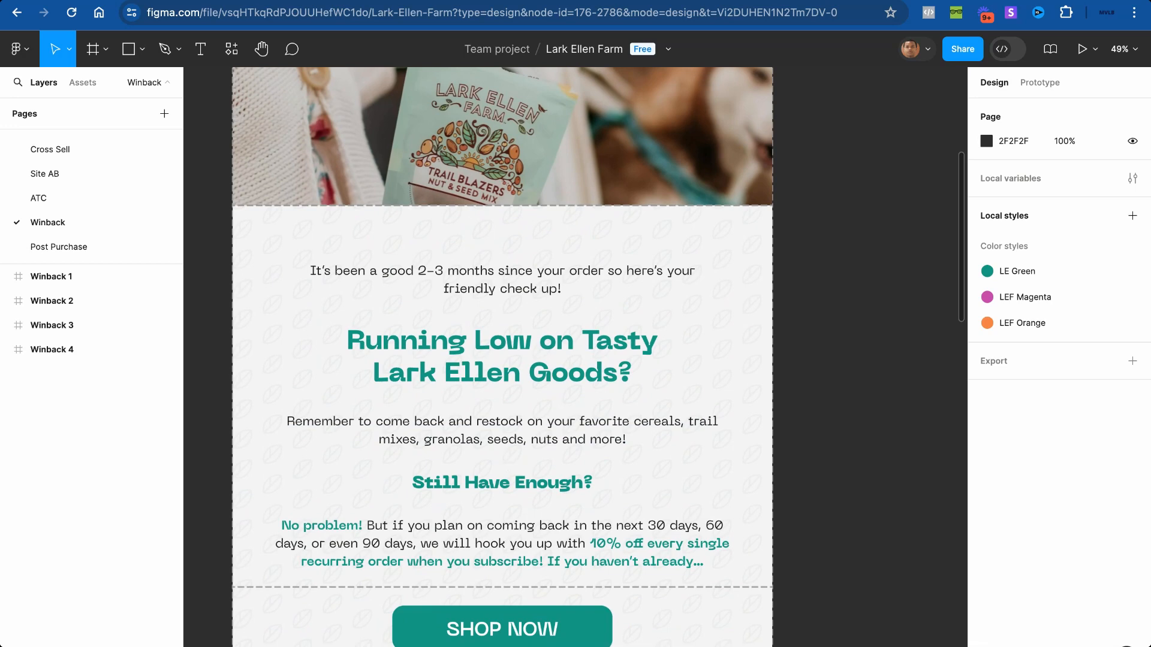
scroll(502, 360, "down", 5)
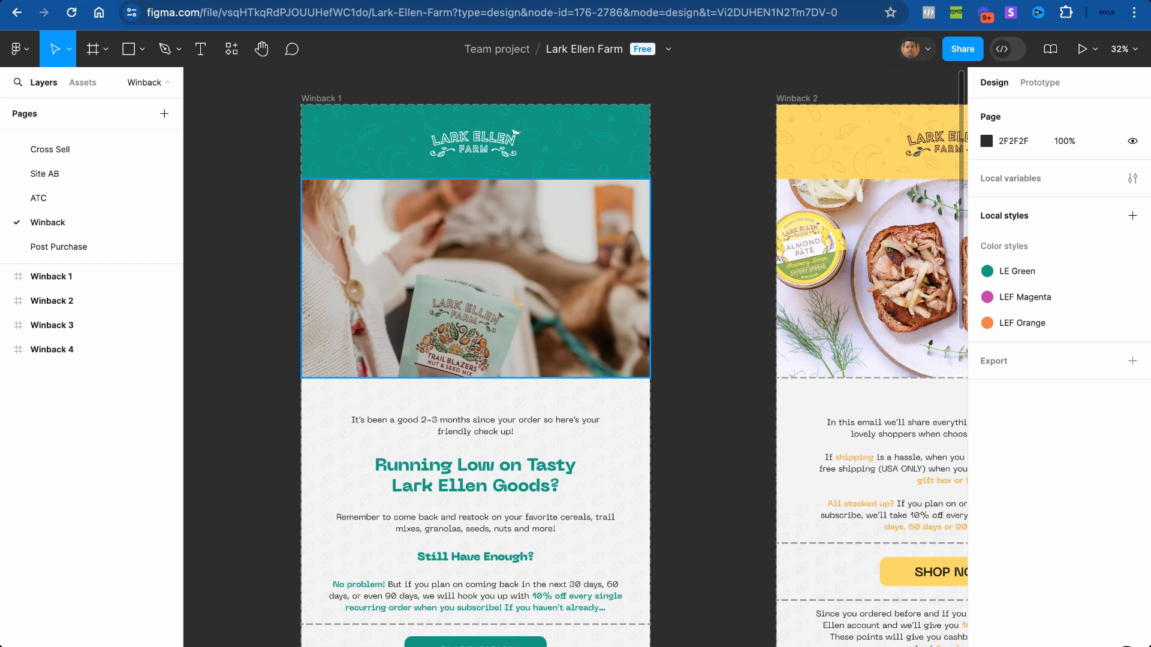
Step: Go back to the Email Flows - Flow Chart board showing the Sunset flow criteria
left_click(427, 1)
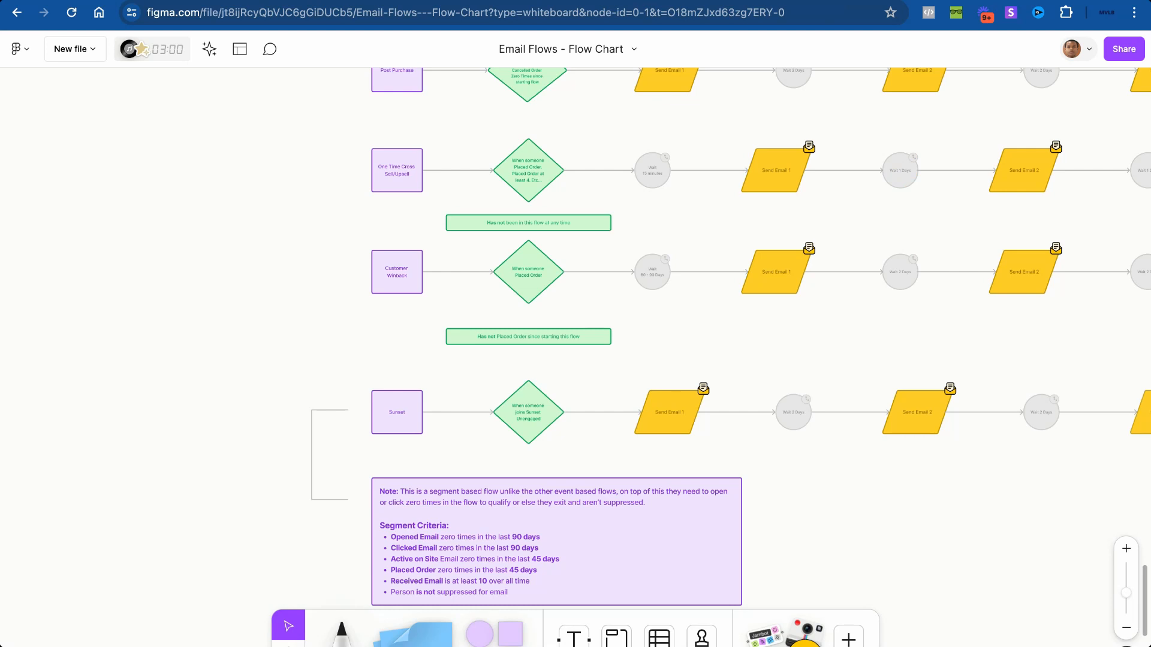
scroll(529, 388, "up", 5)
scroll(529, 388, "down", 3)
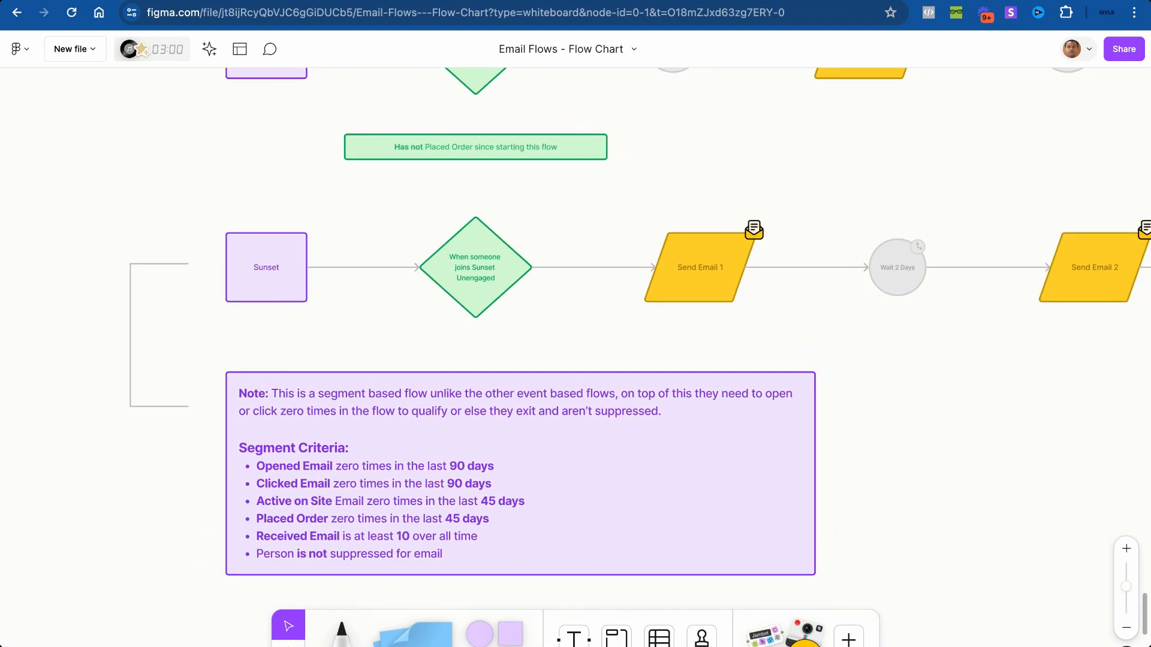
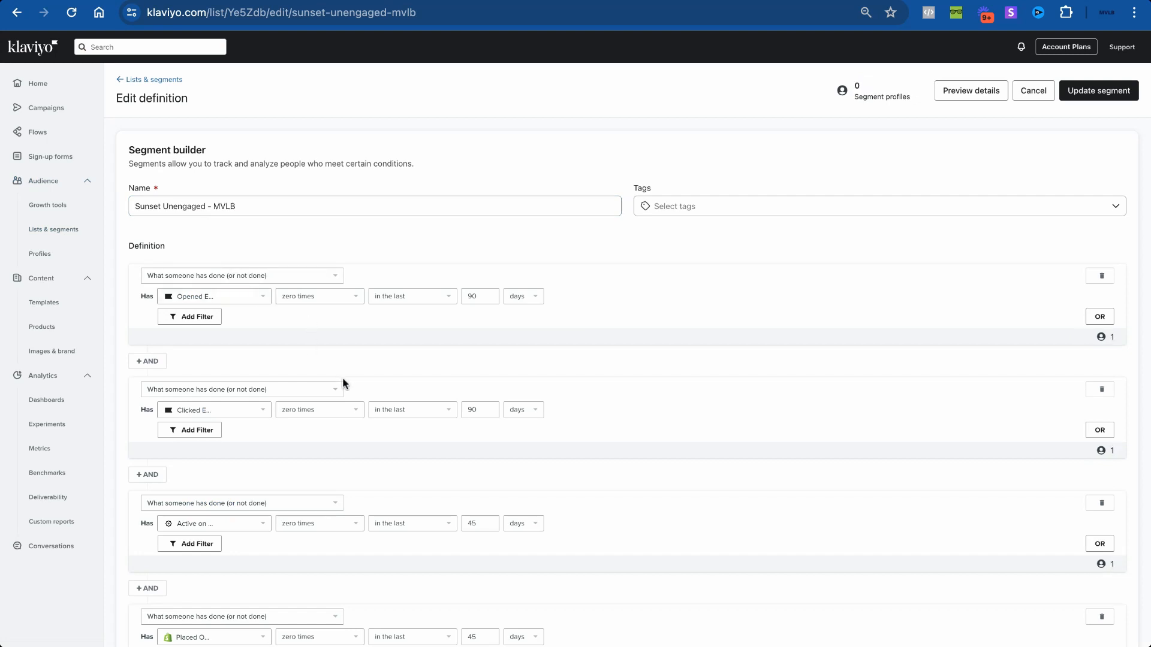
Step: Scroll through the Sunset Unengaged - MVLB conditions: no opens or clicks in 90 days, 10+ emails received
scroll(344, 384, "down", 5)
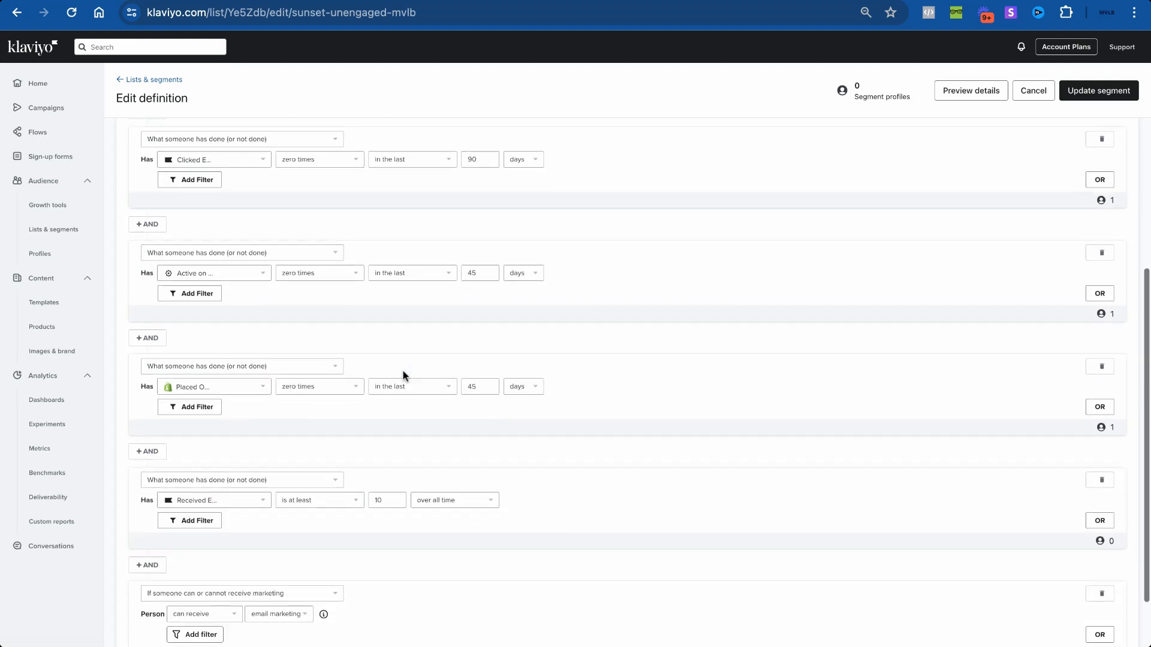
scroll(400, 295, "down", 2)
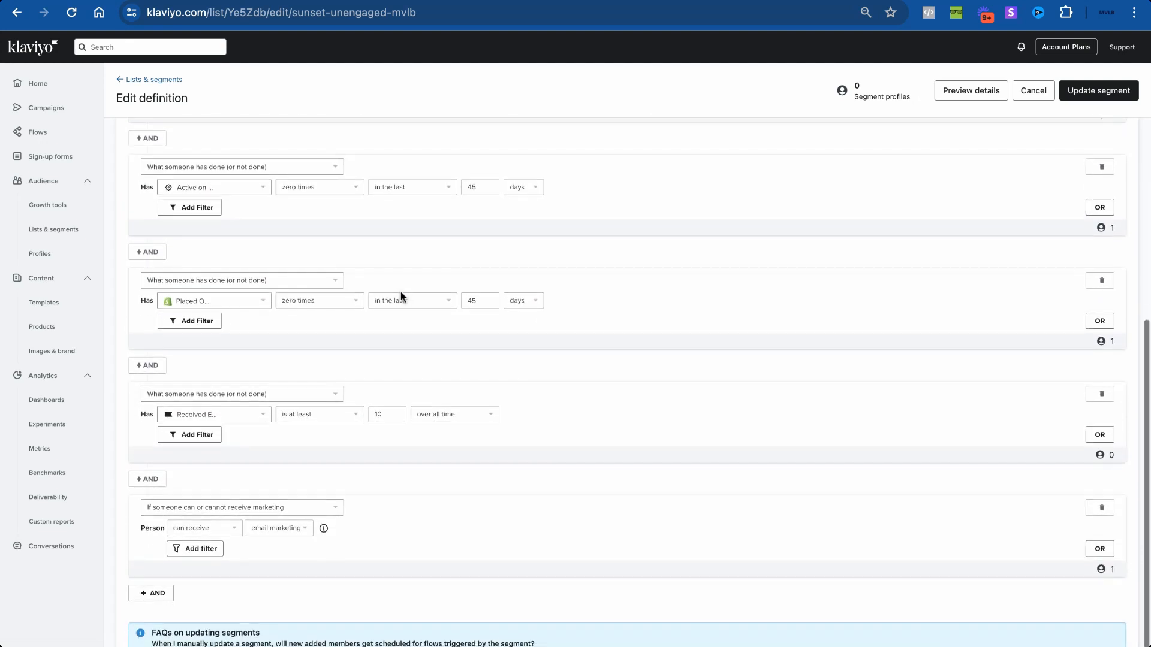
scroll(450, 327, "down", 1)
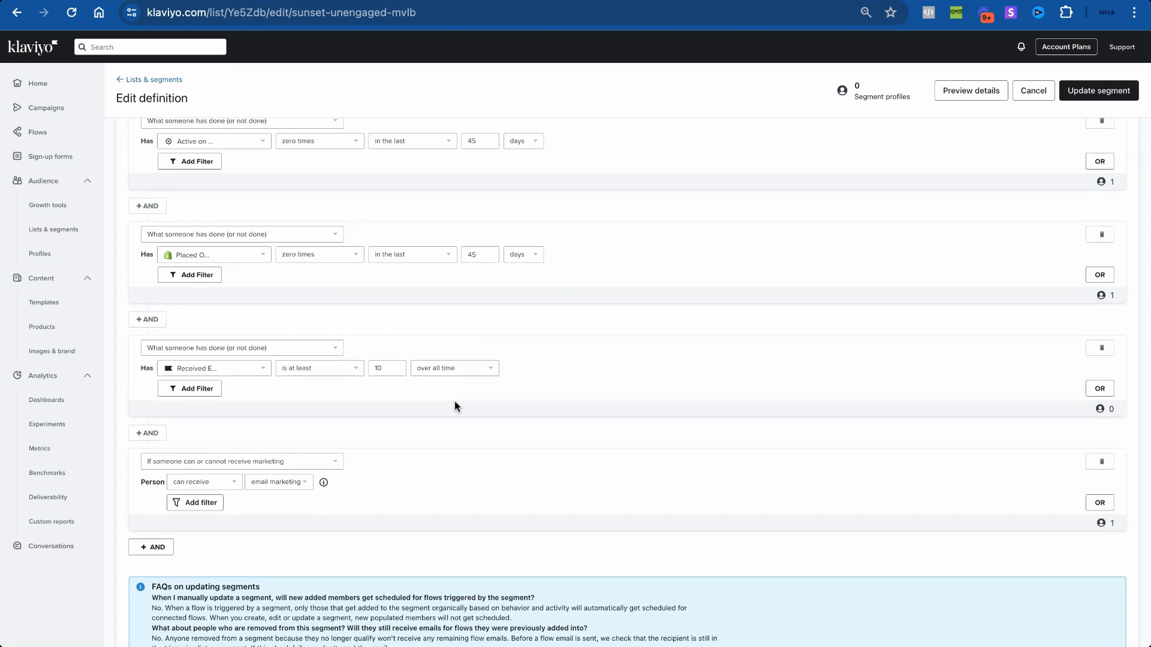
scroll(455, 406, "up", 7)
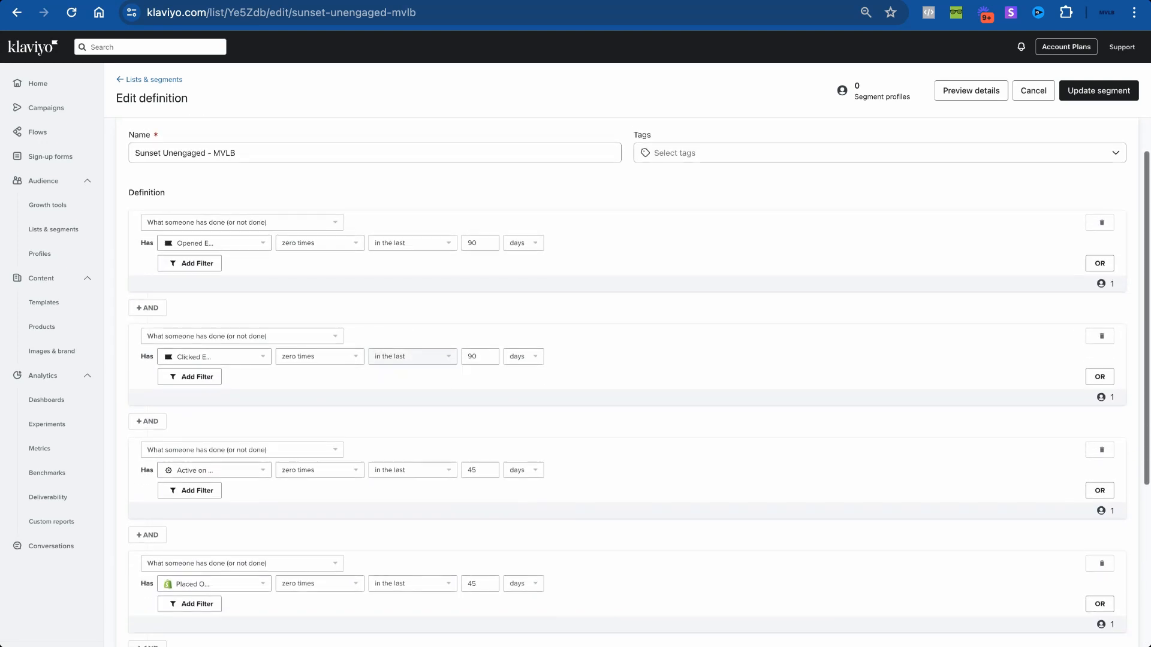
scroll(455, 401, "down", 1)
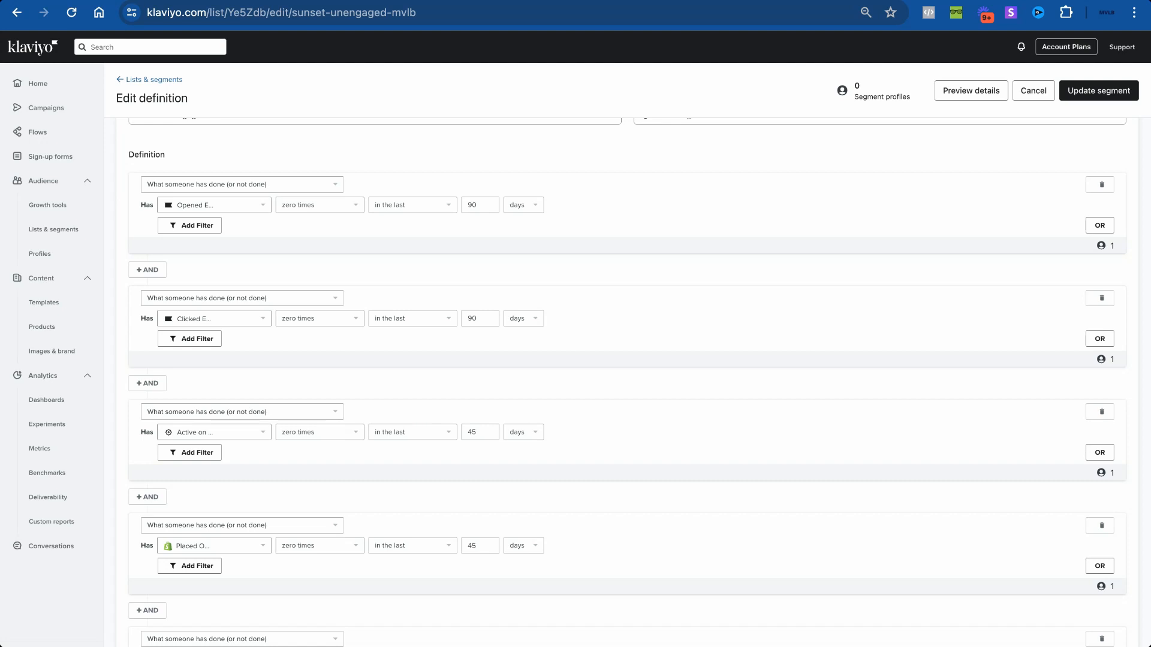
scroll(627, 383, "down", 5)
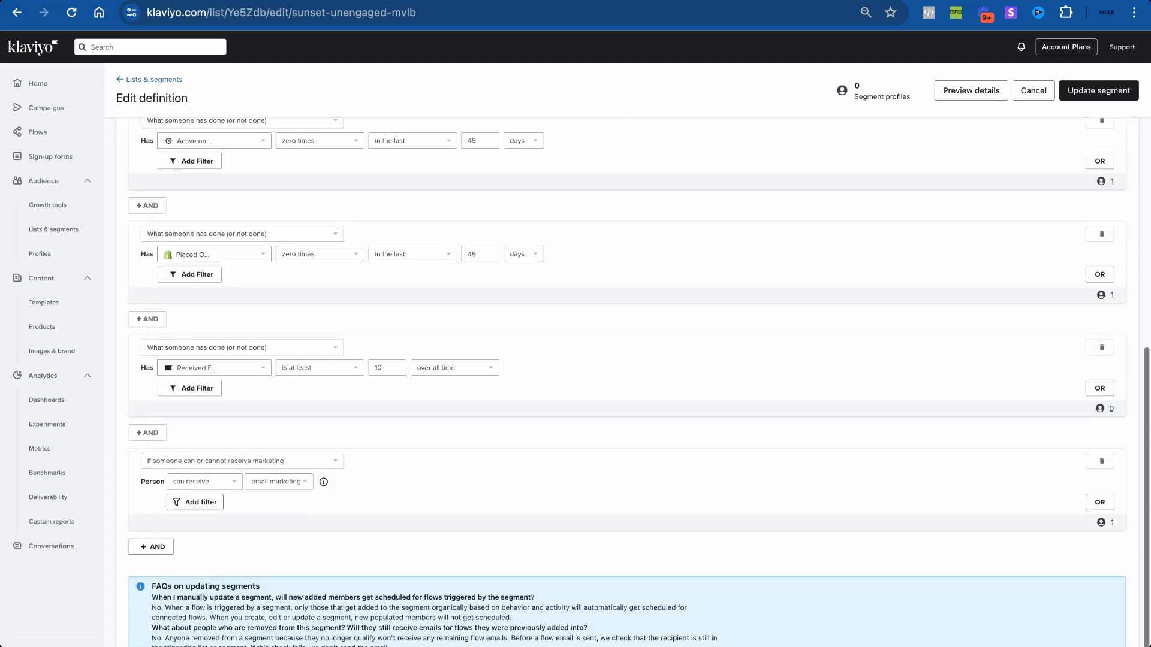
scroll(627, 383, "up", 4)
scroll(627, 382, "down", 1)
scroll(416, 504, "down", 3)
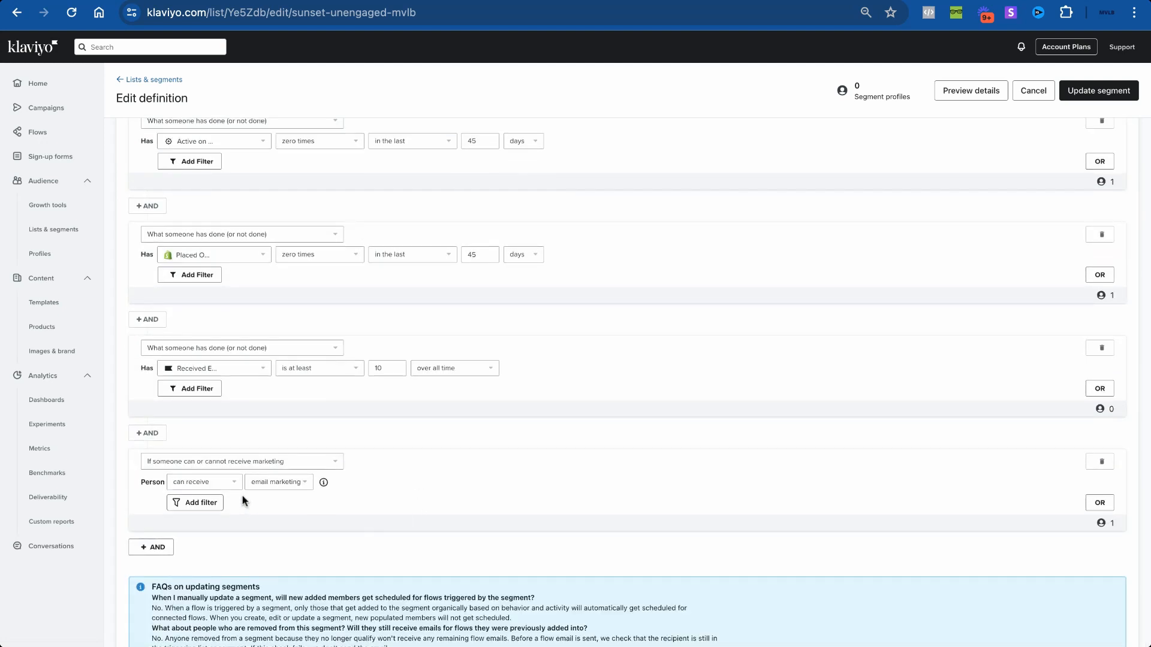
left_click(323, 483)
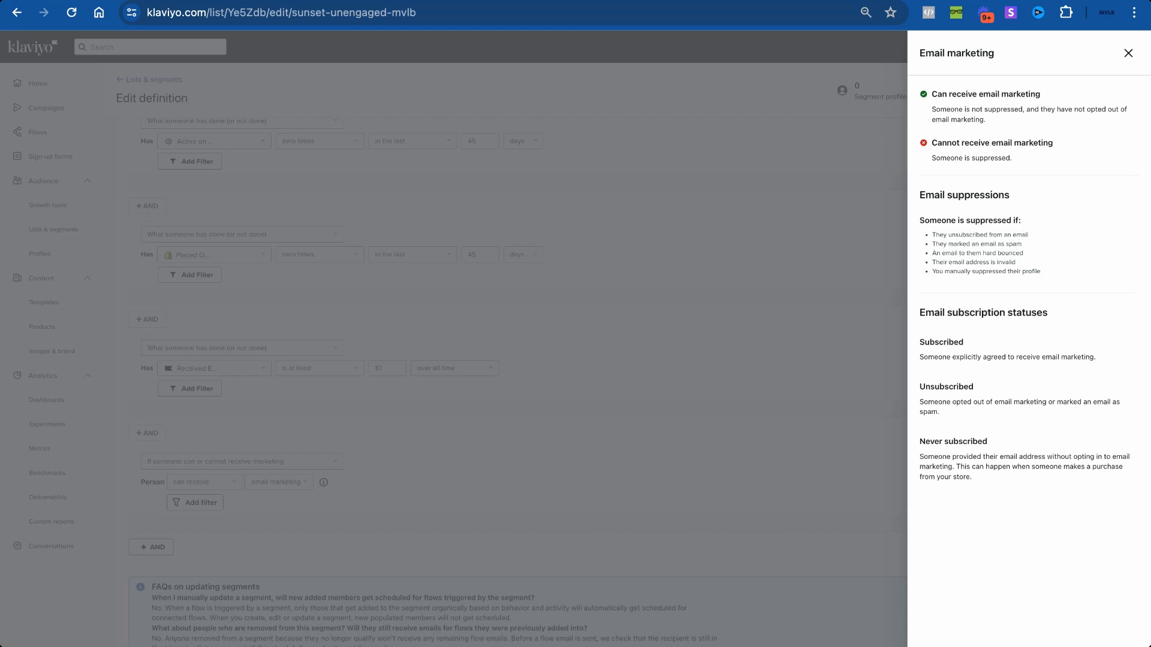
left_click(1129, 52)
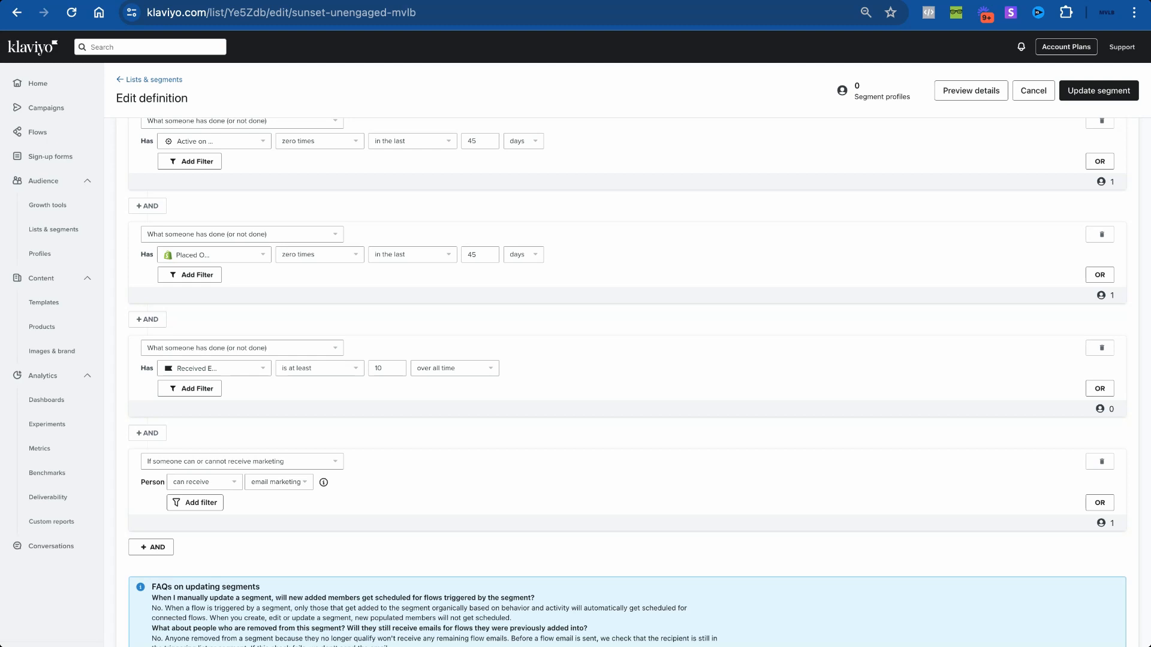
scroll(605, 241, "up", 3)
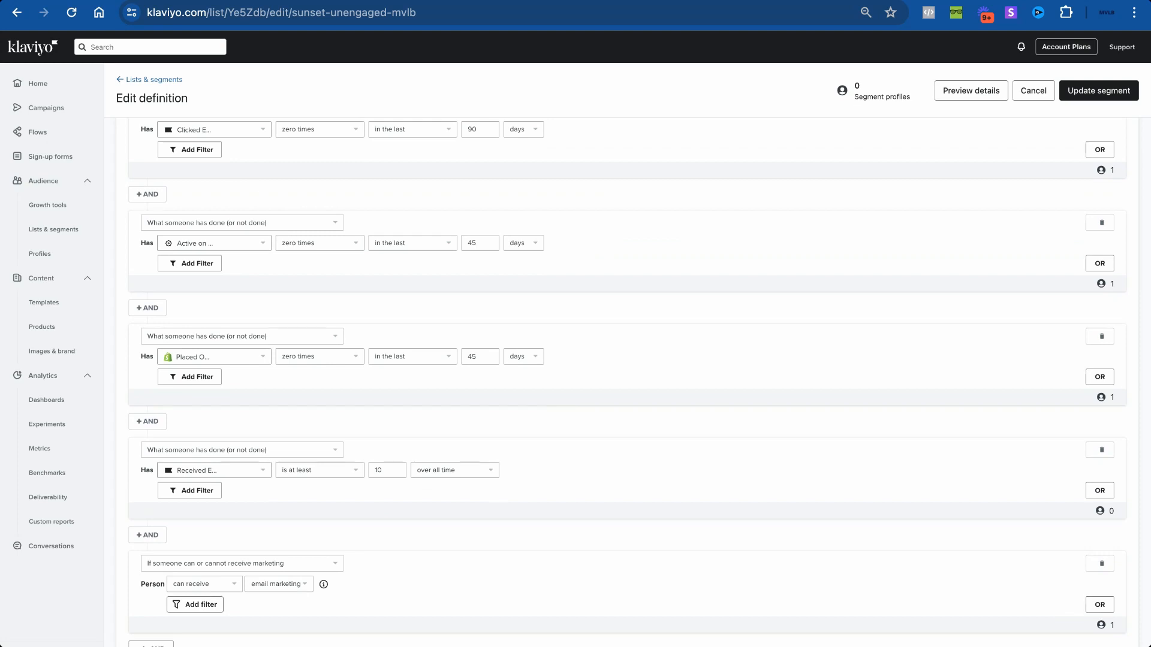
scroll(639, 380, "up", 6)
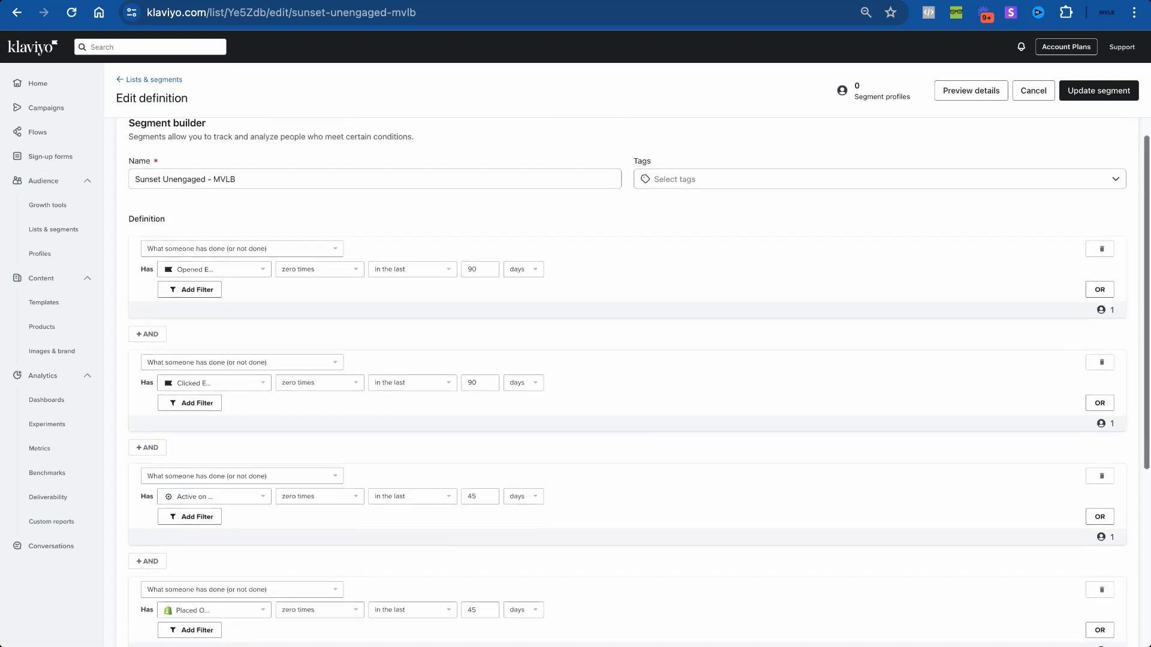
Step: Start a new flow and pick the Standard Sunset Unengaged Subscribers template found by searching 'suns'
left_click(67, 142)
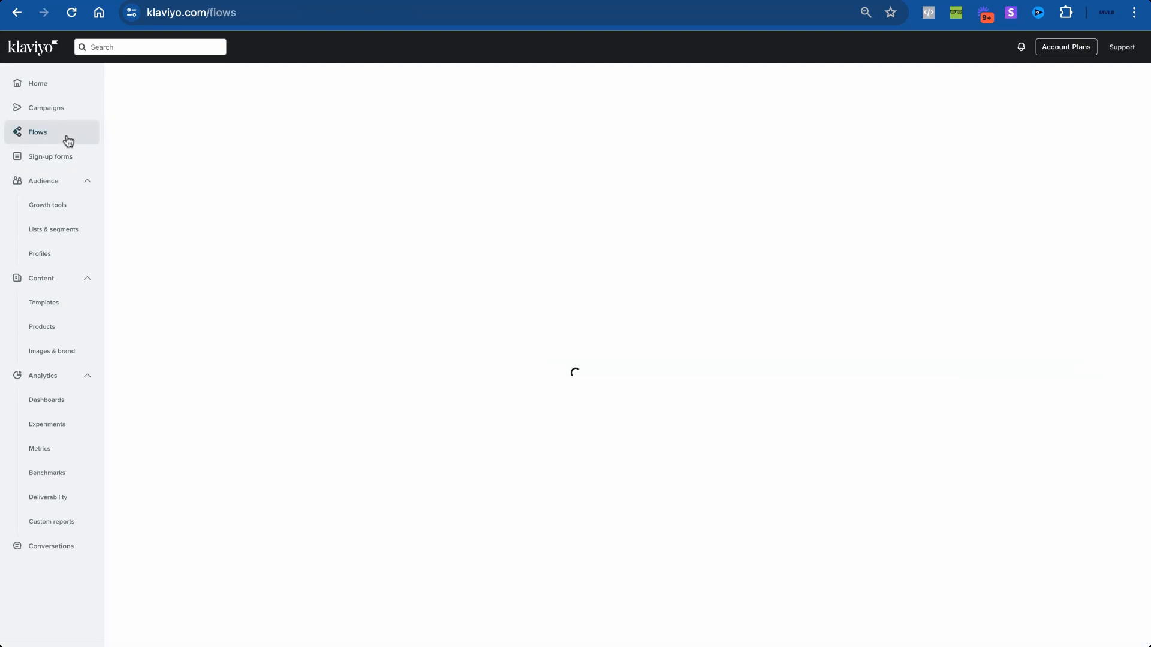
left_click(1098, 89)
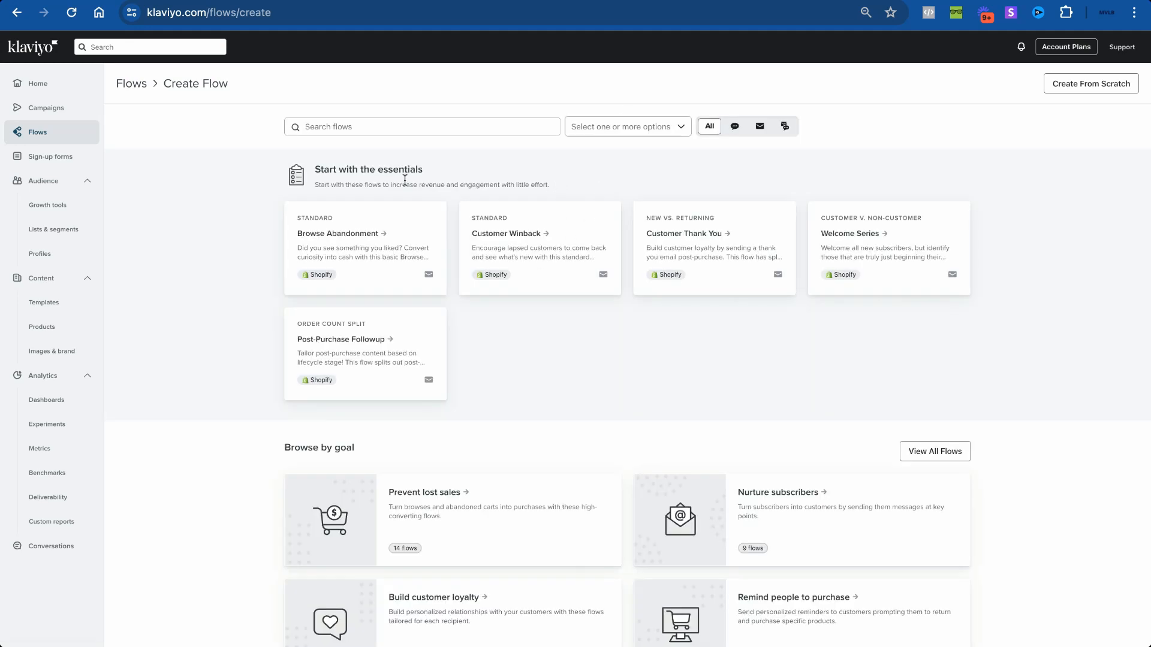
left_click(387, 120)
type("suns")
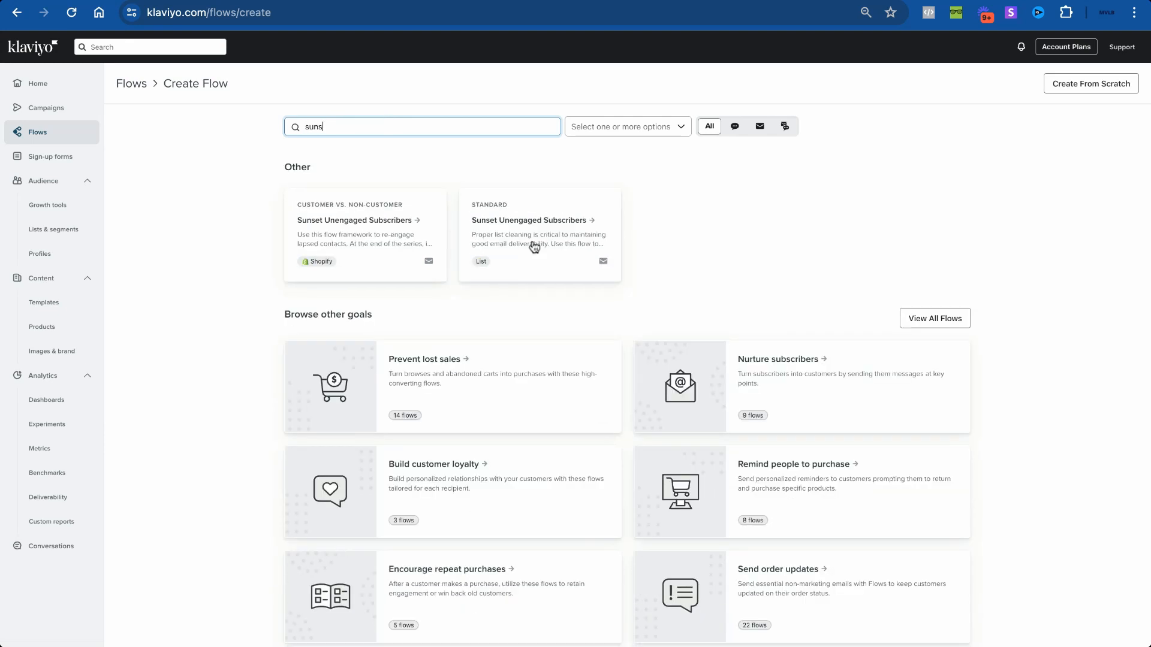
left_click(532, 247)
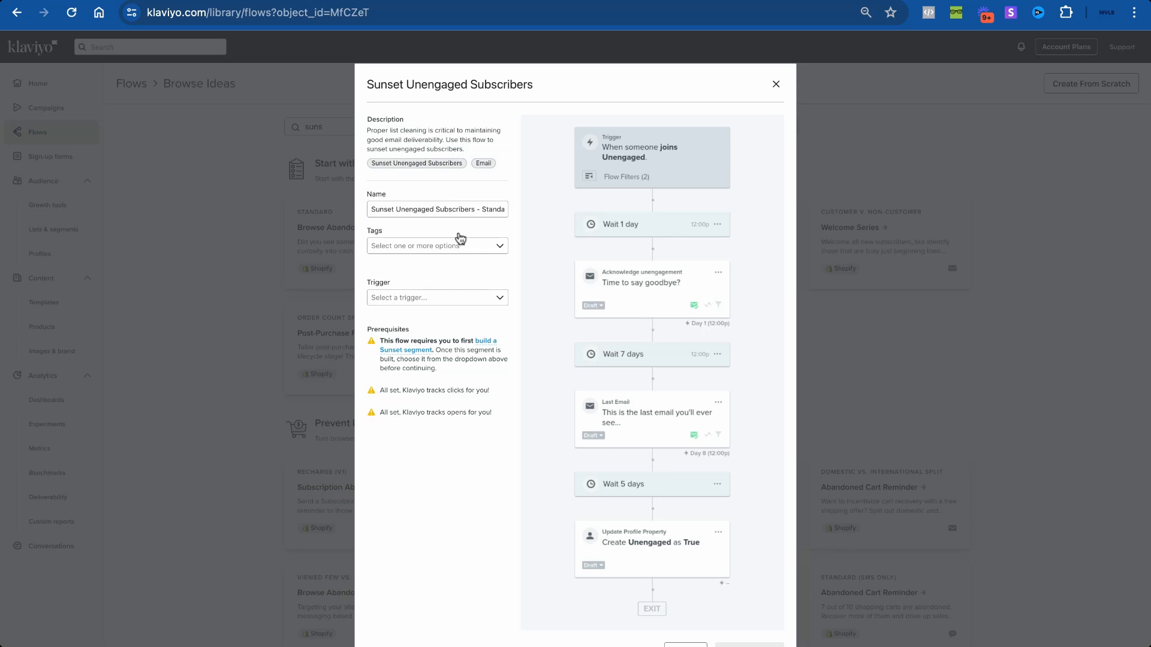
Step: Choose Sunset Unengaged - MVLB as the trigger segment and create the flow
left_click(445, 298)
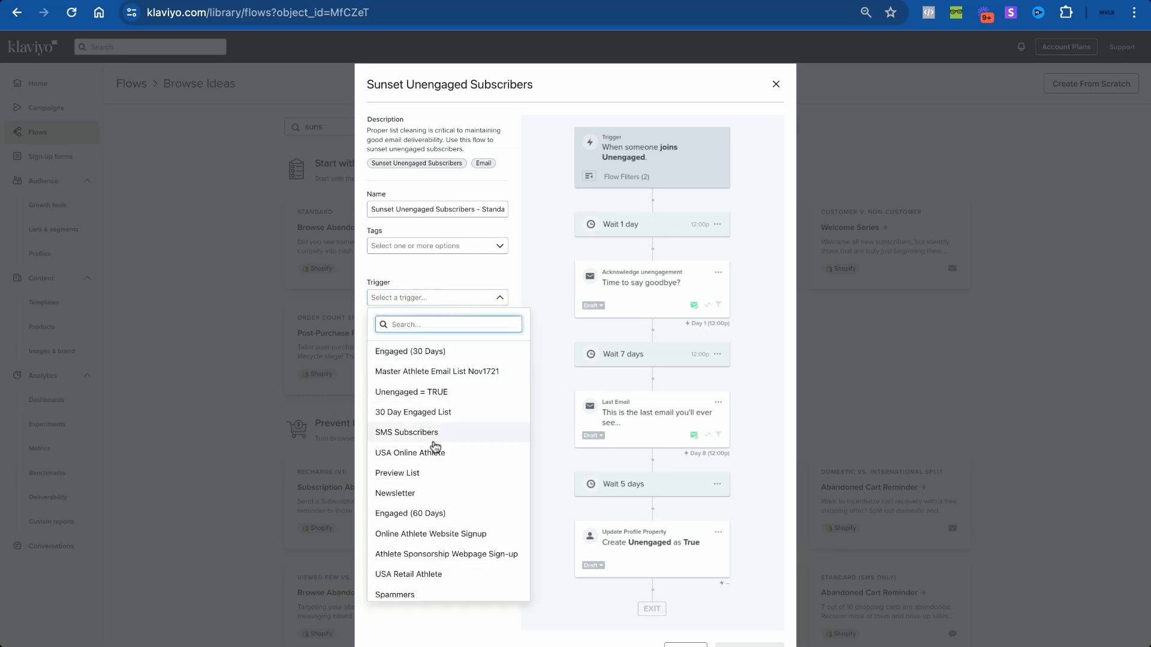
scroll(436, 447, "down", 2)
left_click(438, 591)
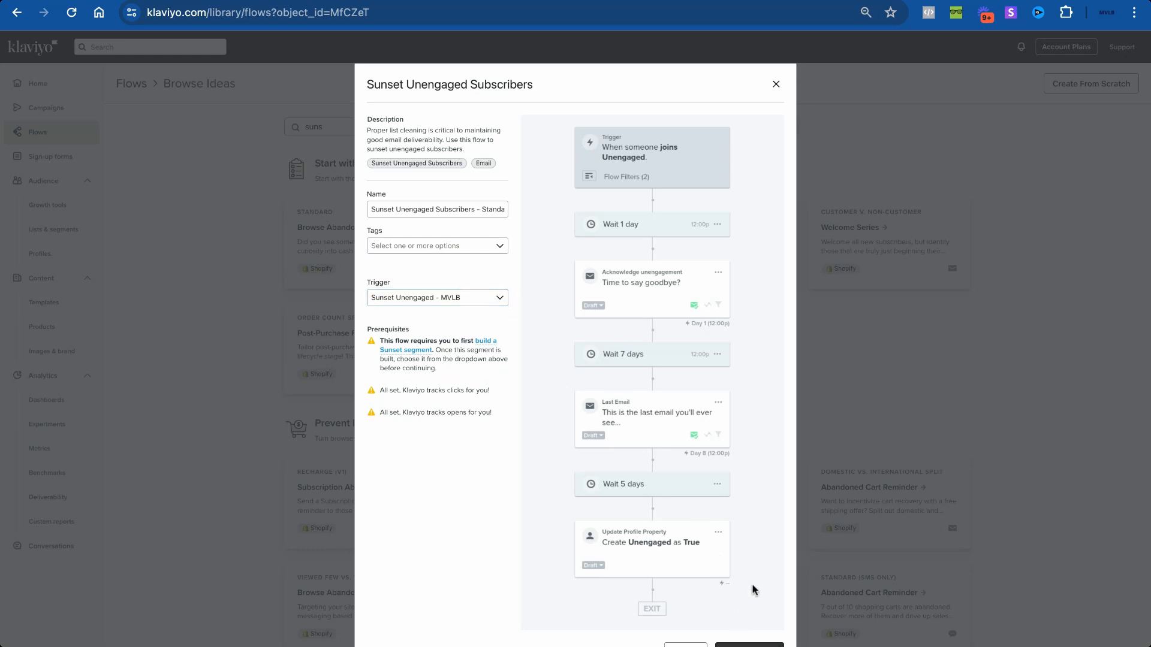
left_click(750, 645)
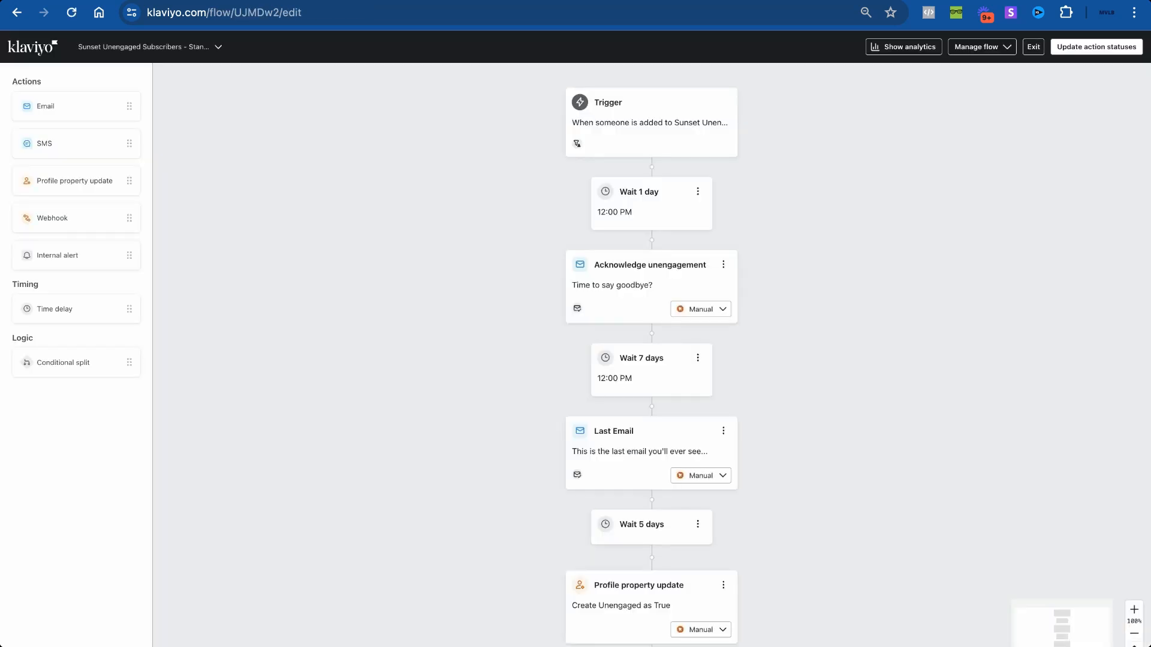
Step: Open the trigger details and review the waits, two emails and the Unengaged = True update
left_click(677, 137)
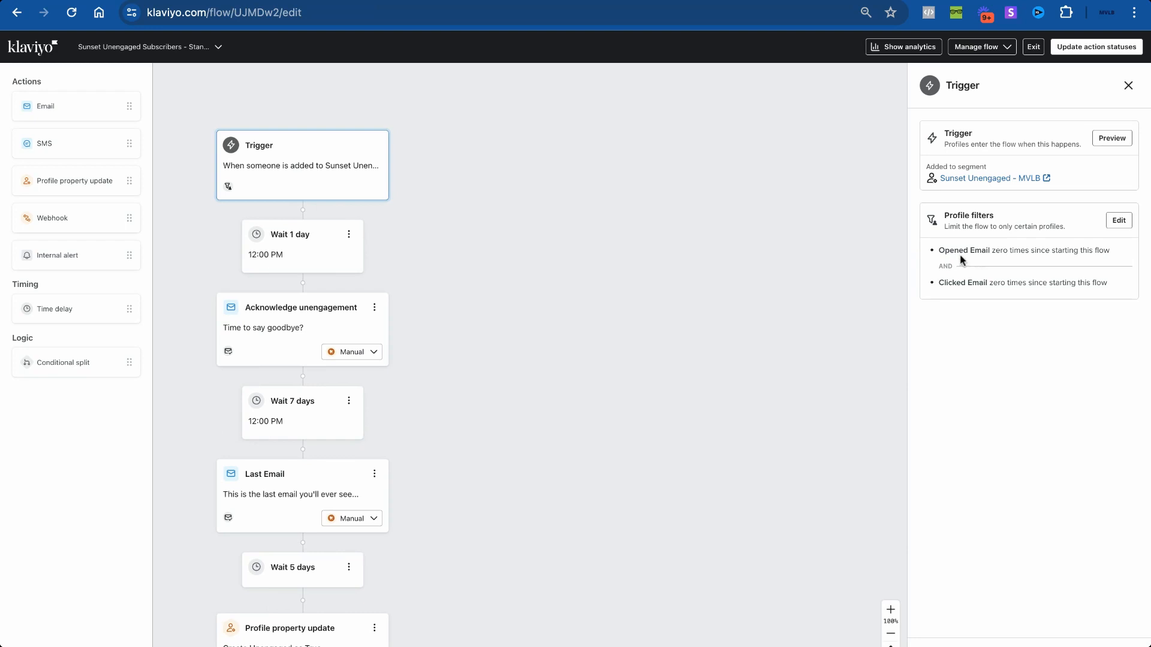
scroll(583, 344, "down", 1)
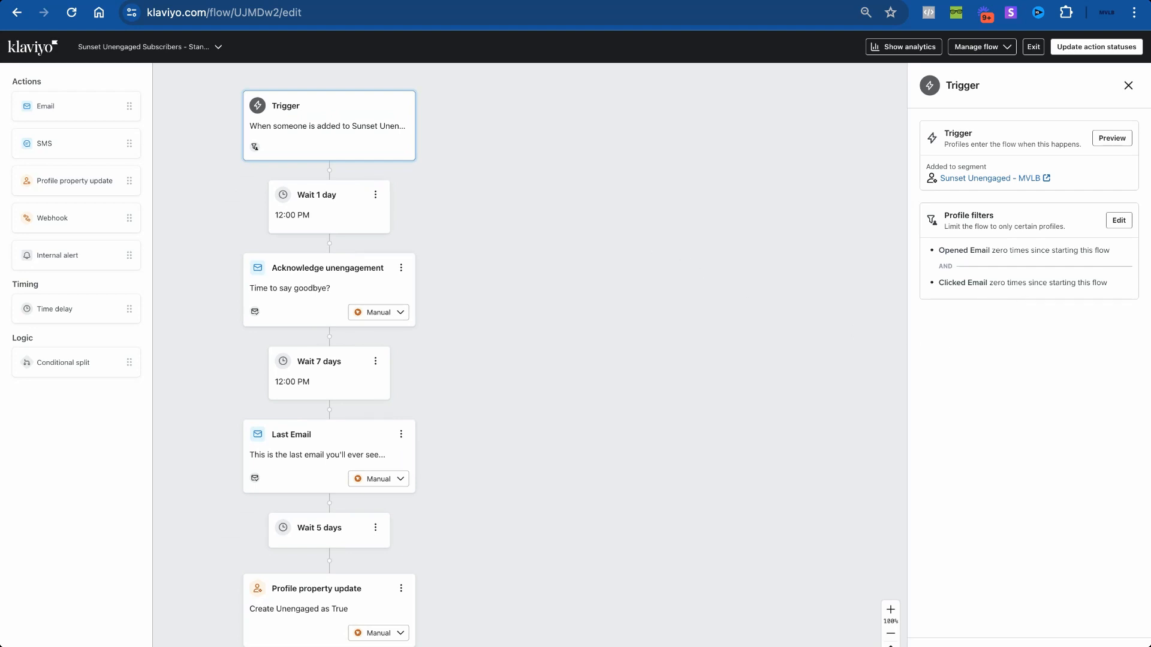
scroll(452, 185, "left", 2)
scroll(452, 185, "down", 1)
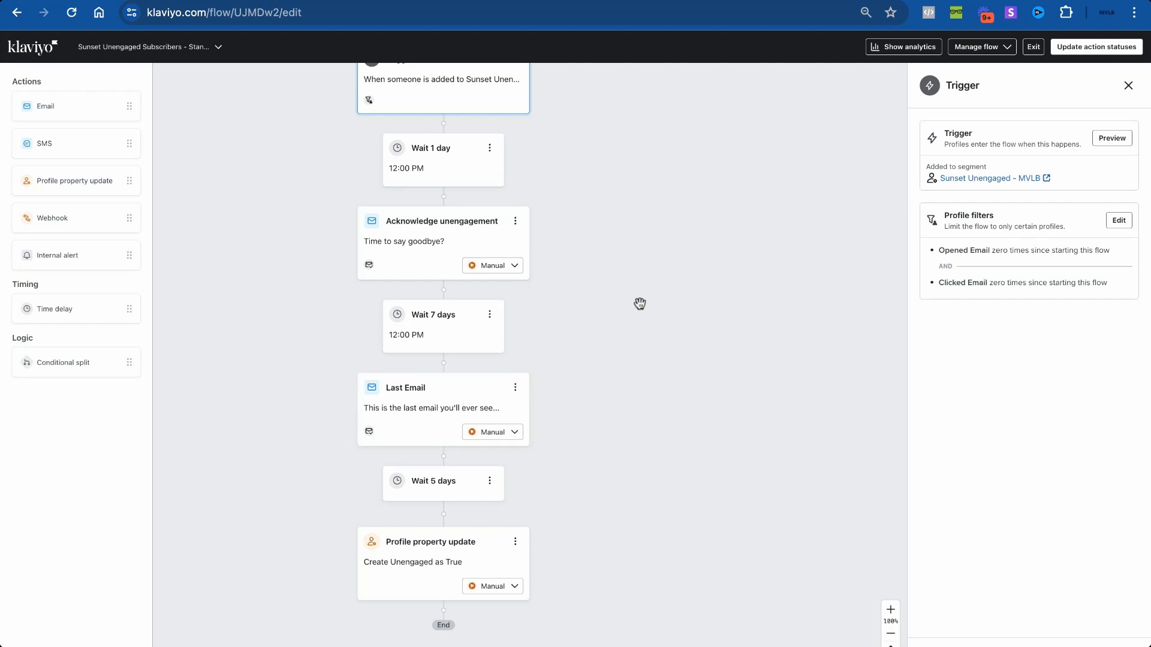
scroll(634, 304, "up", 1)
scroll(608, 275, "left", 1)
scroll(608, 275, "down", 1)
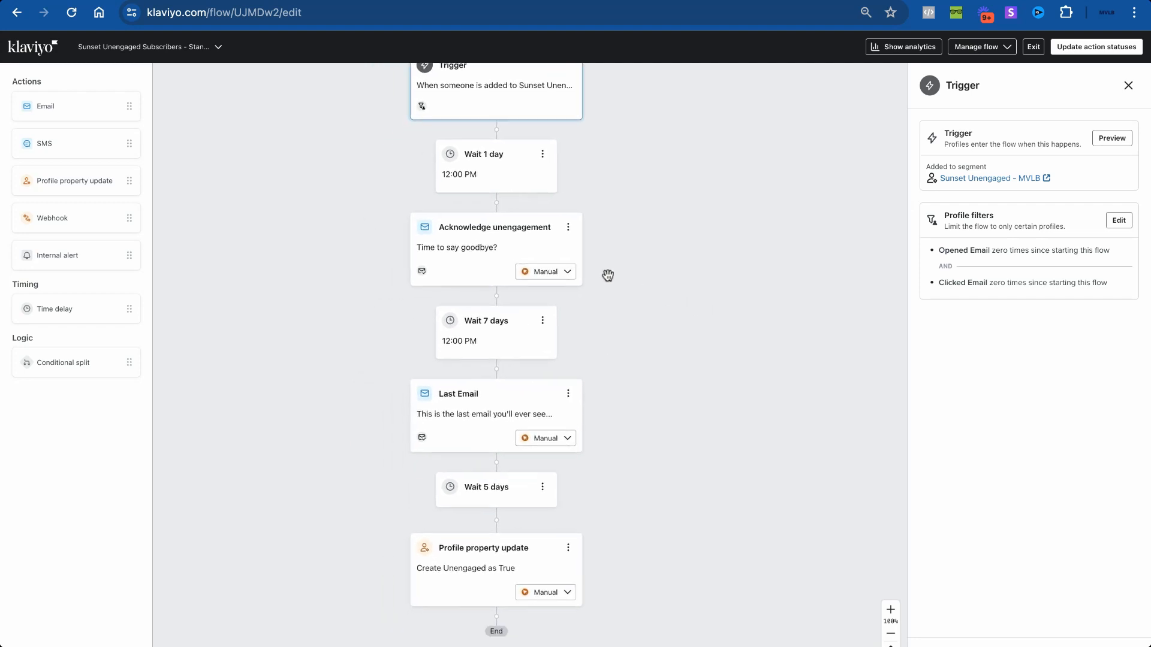
scroll(514, 252, "up", 3)
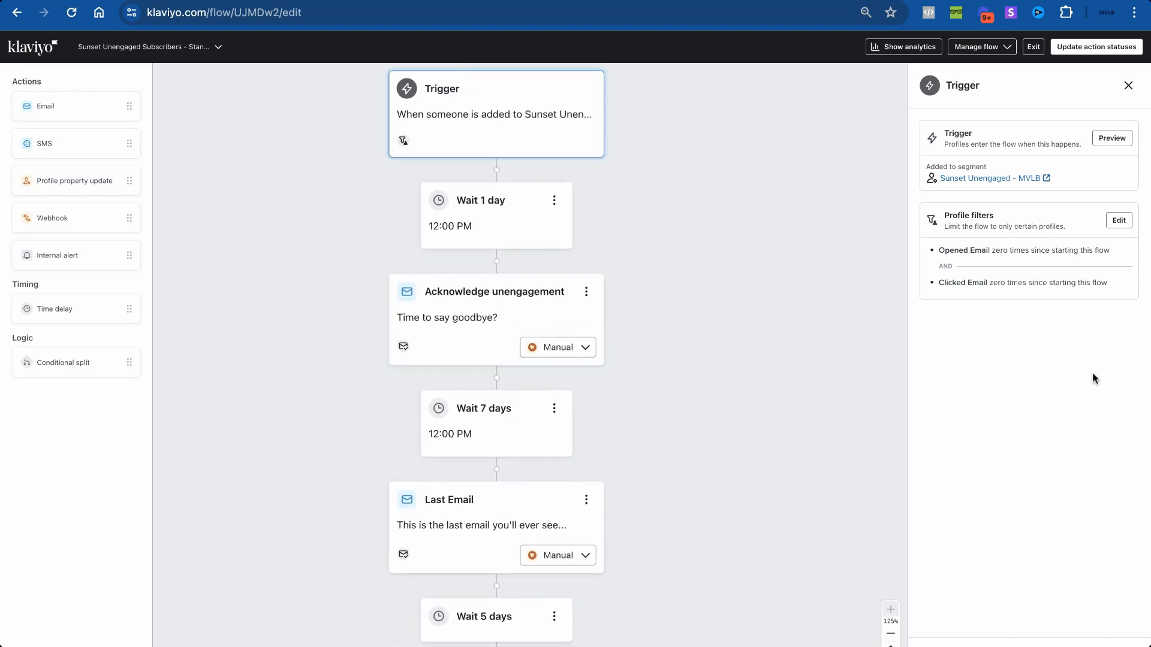
scroll(506, 342, "down", 3)
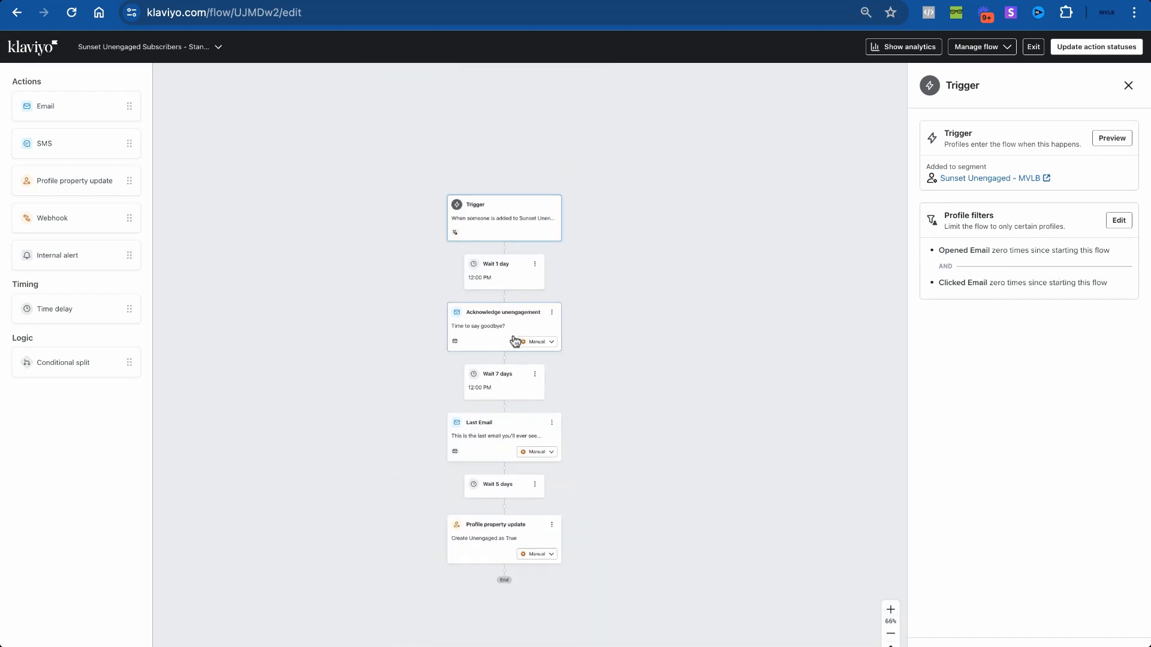
scroll(507, 341, "up", 3)
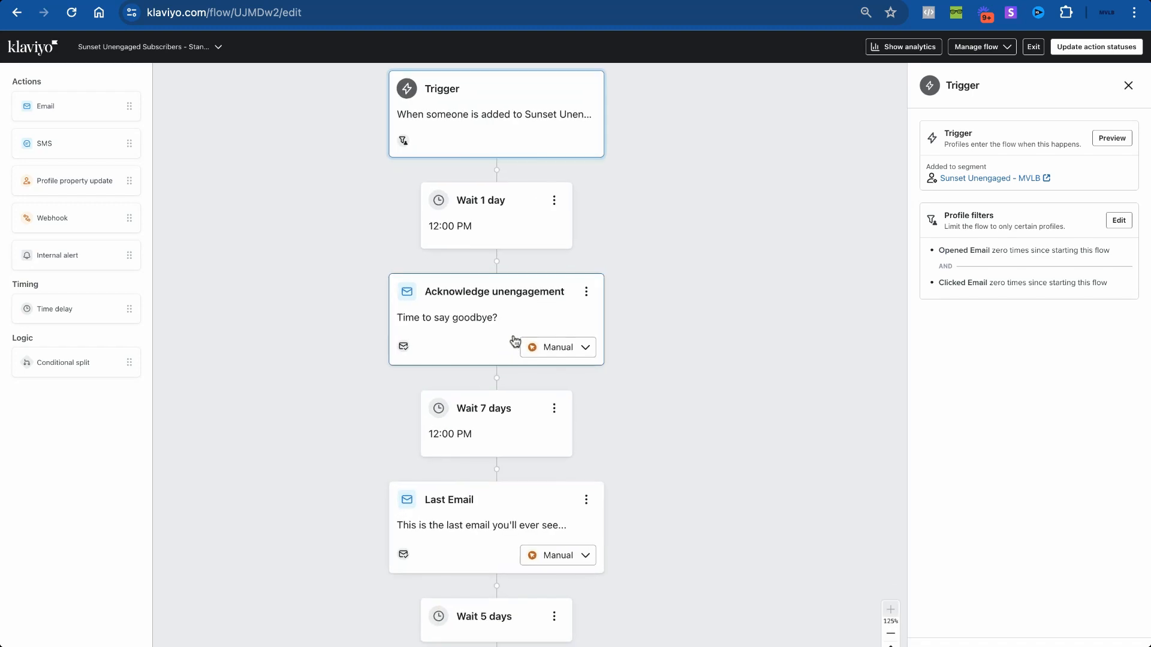
Step: Open the Acknowledge unengagement email's details and view its template in the web view
left_click(447, 337)
scroll(1069, 405, "down", 5)
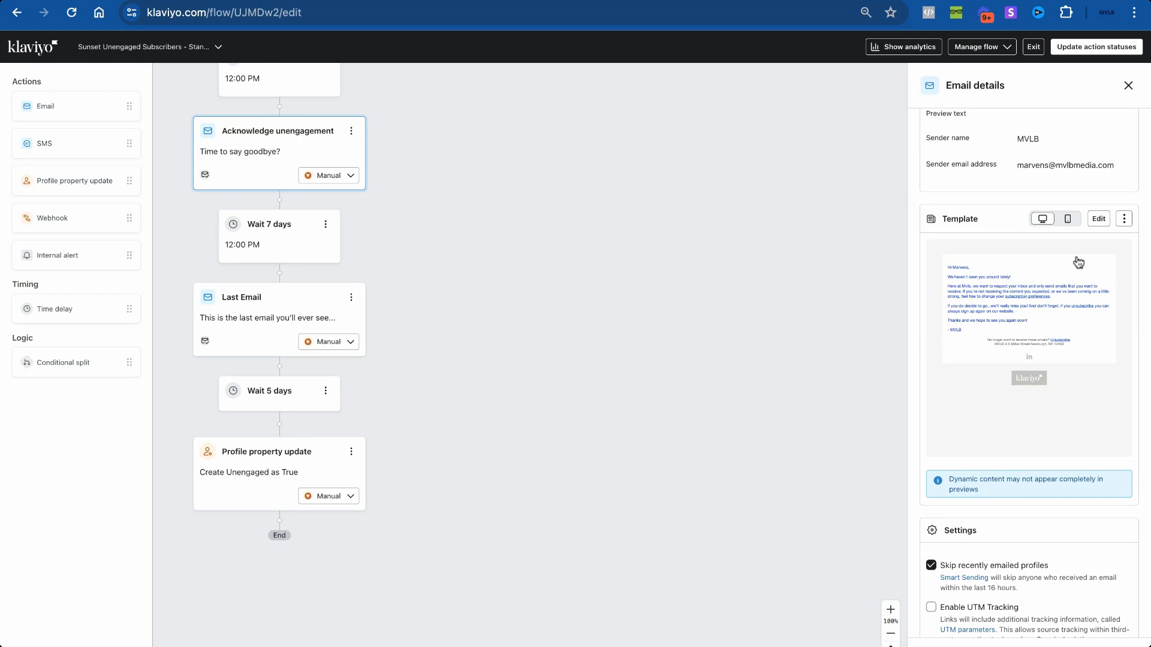
scroll(1062, 268, "up", 1)
scroll(1065, 268, "down", 2)
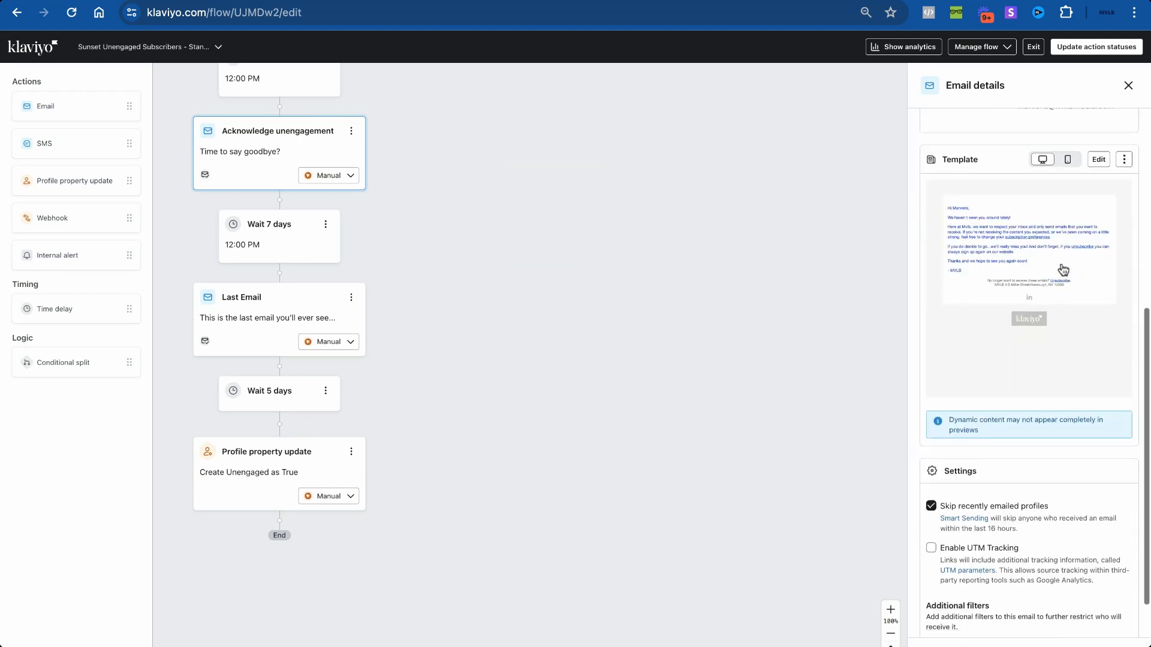
left_click(1032, 264)
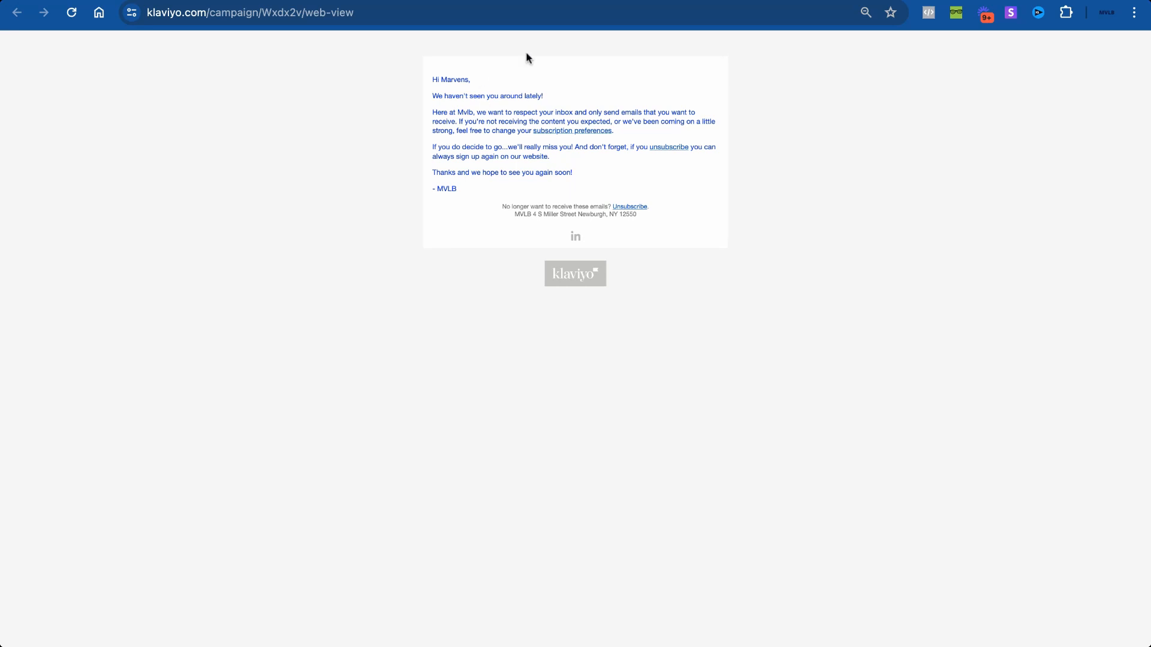
Step: Switch to the Figma Email Flows - Flow Chart and scroll to the Sunset Segment Criteria notes
left_click(557, 1)
scroll(434, 265, "down", 4)
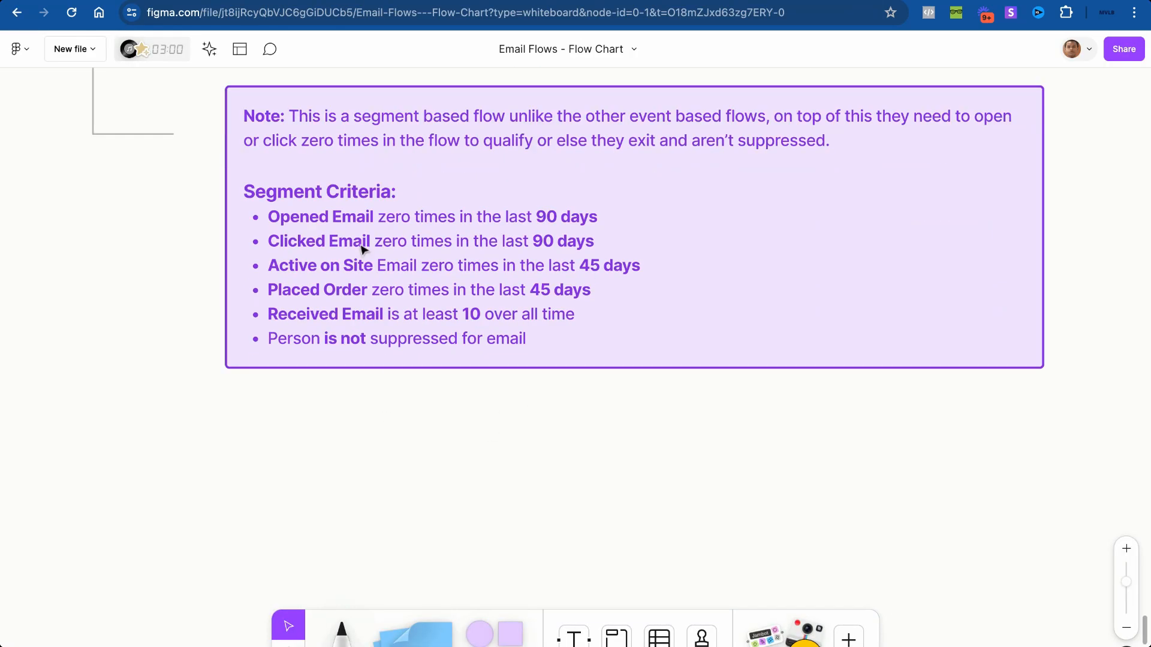
scroll(370, 246, "up", 5)
scroll(370, 243, "down", 2)
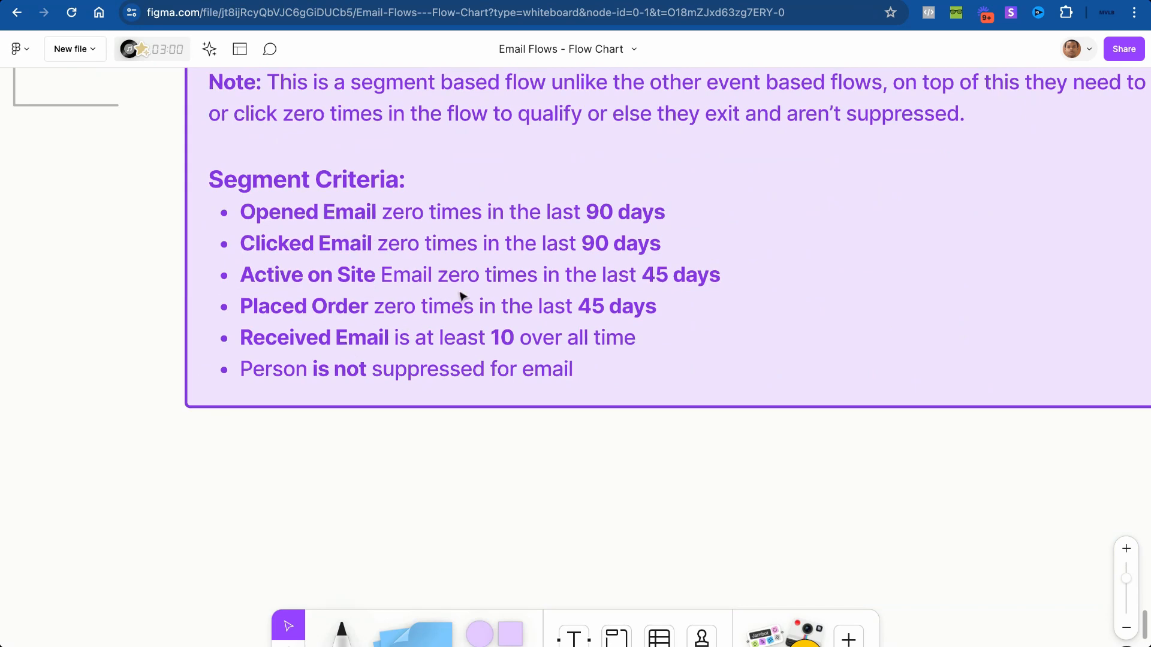
scroll(500, 257, "up", 3)
scroll(339, 320, "left", 5)
scroll(339, 319, "up", 3)
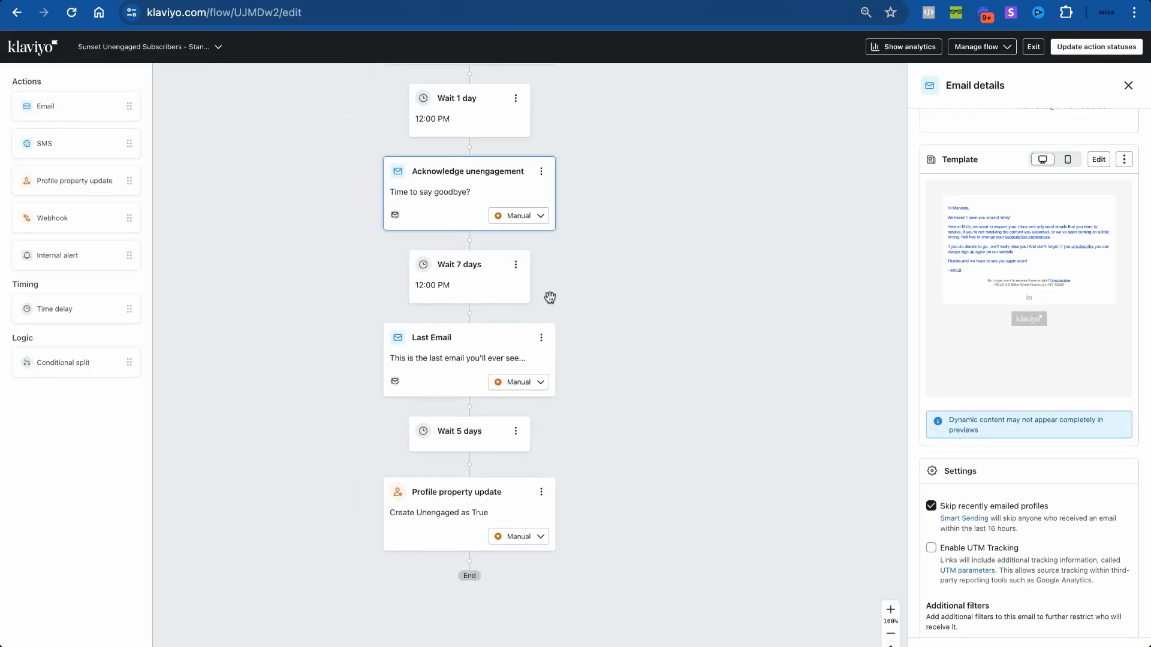
scroll(342, 292, "up", 3)
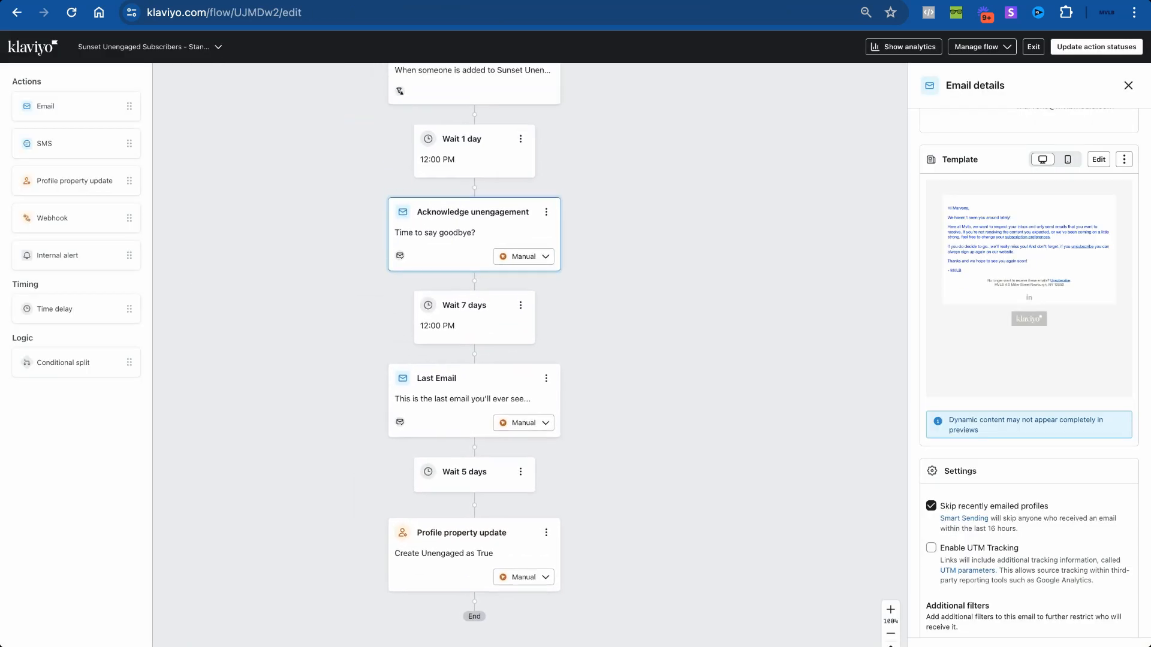
scroll(986, 313, "up", 6)
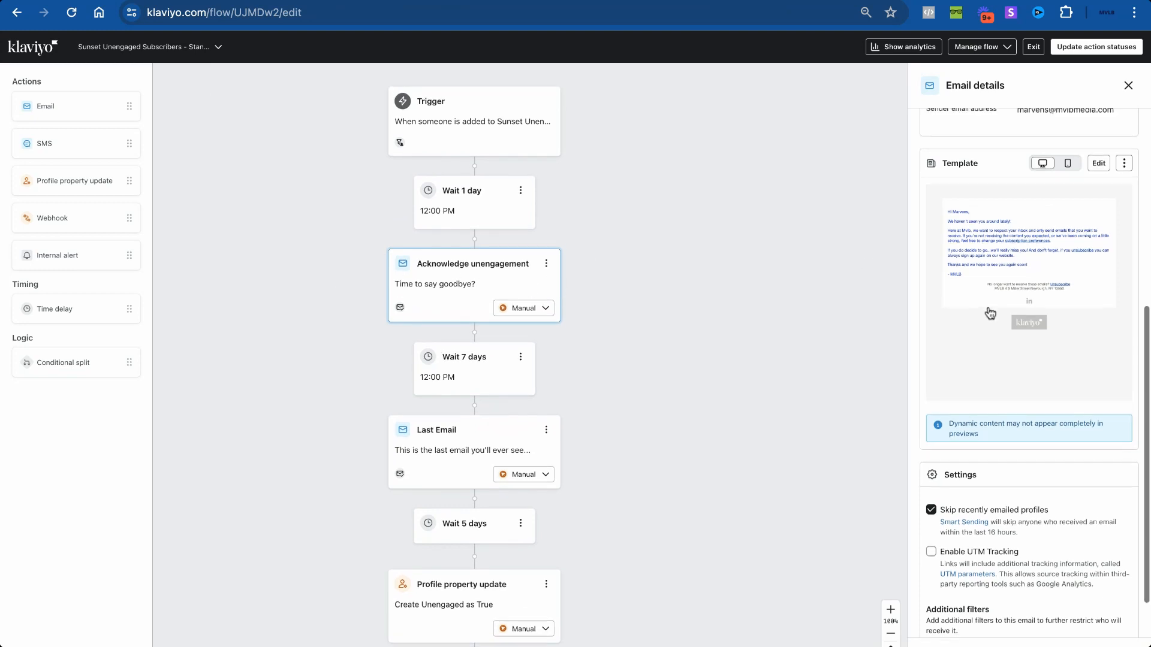
Step: Zoom out to read the full Segment Criteria card, then switch back to the Klaviyo flow editor
key("ctrl+Tab")
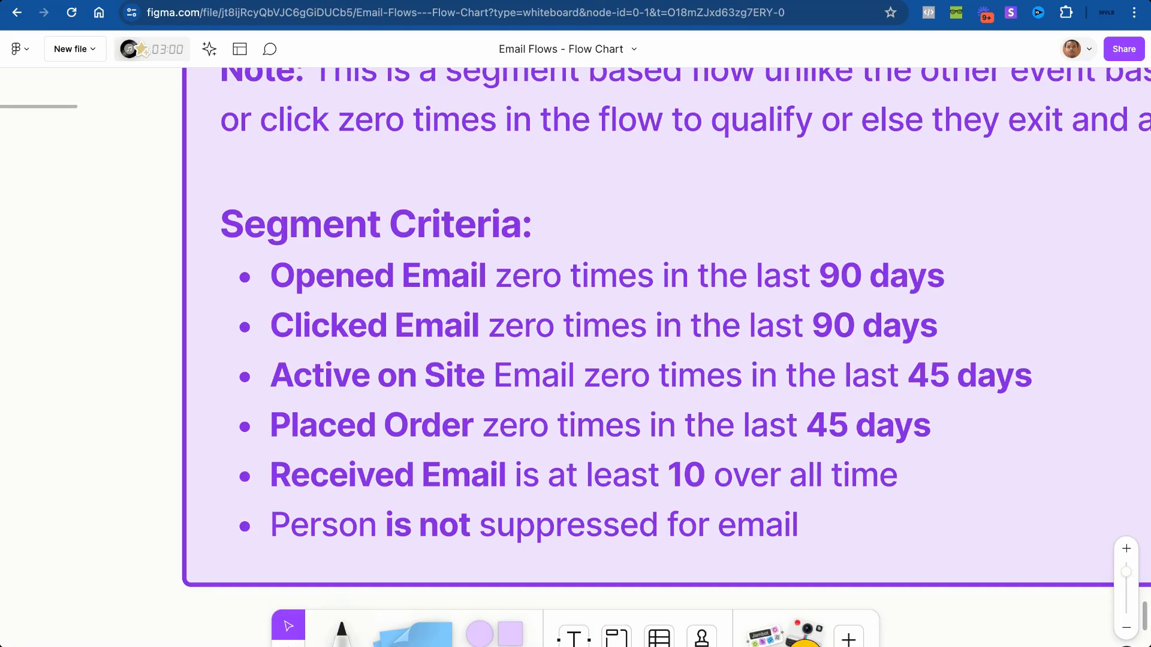
scroll(352, 195, "down", 5)
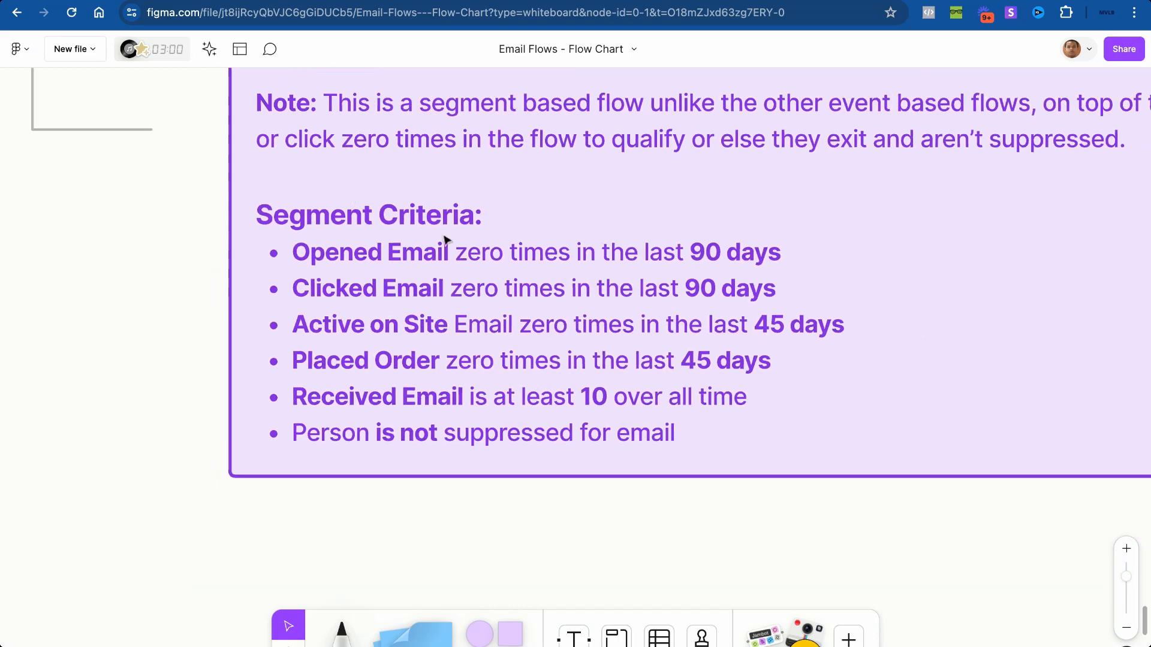
scroll(444, 243, "up", 5)
scroll(443, 244, "down", 5)
scroll(444, 244, "down", 3)
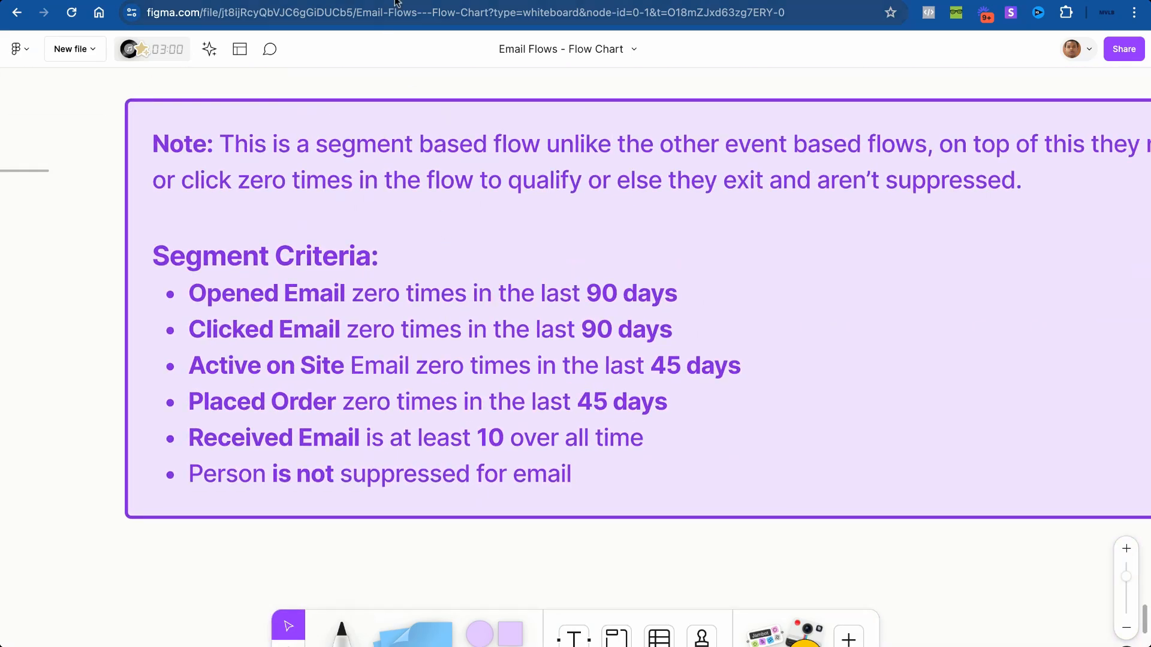
key("ctrl+Tab")
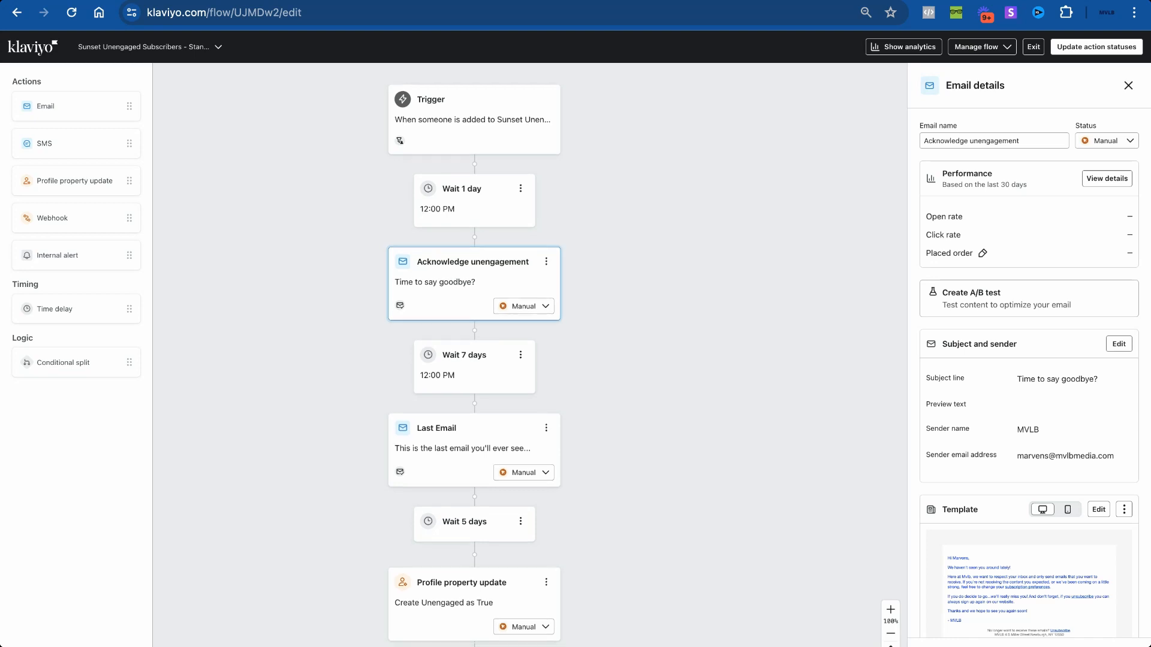
Step: Open the Wait 1 day step, showing a 1-day delay until 12:00 PM US/Eastern
scroll(472, 393, "down", 3)
scroll(472, 393, "down", 1)
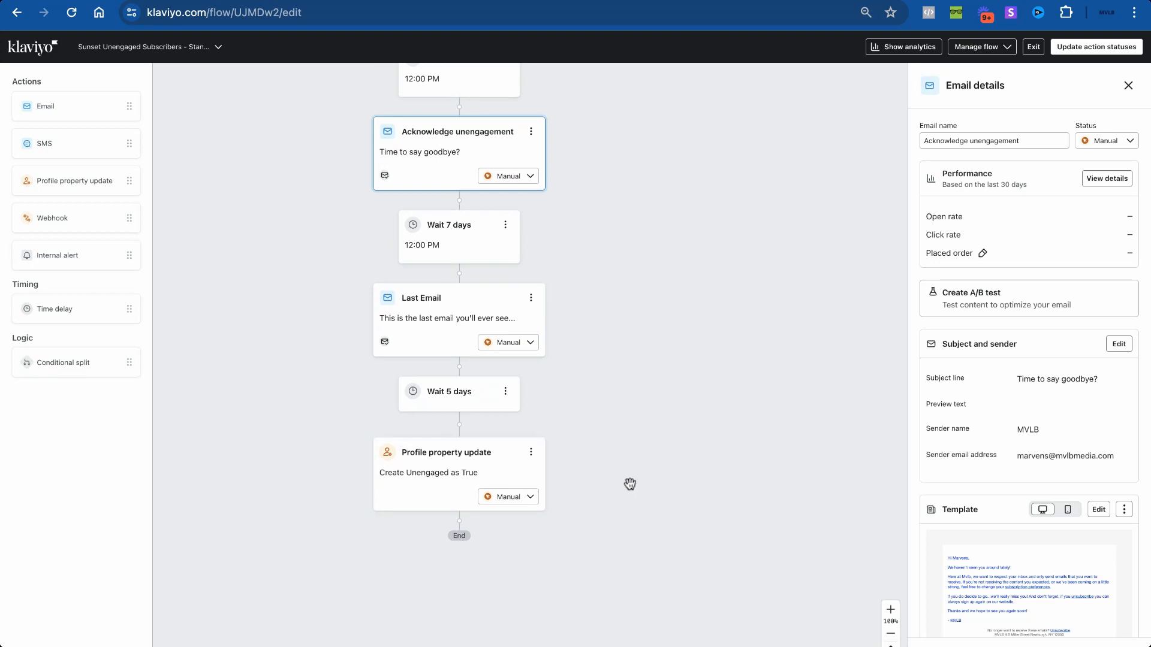
scroll(630, 484, "up", 5)
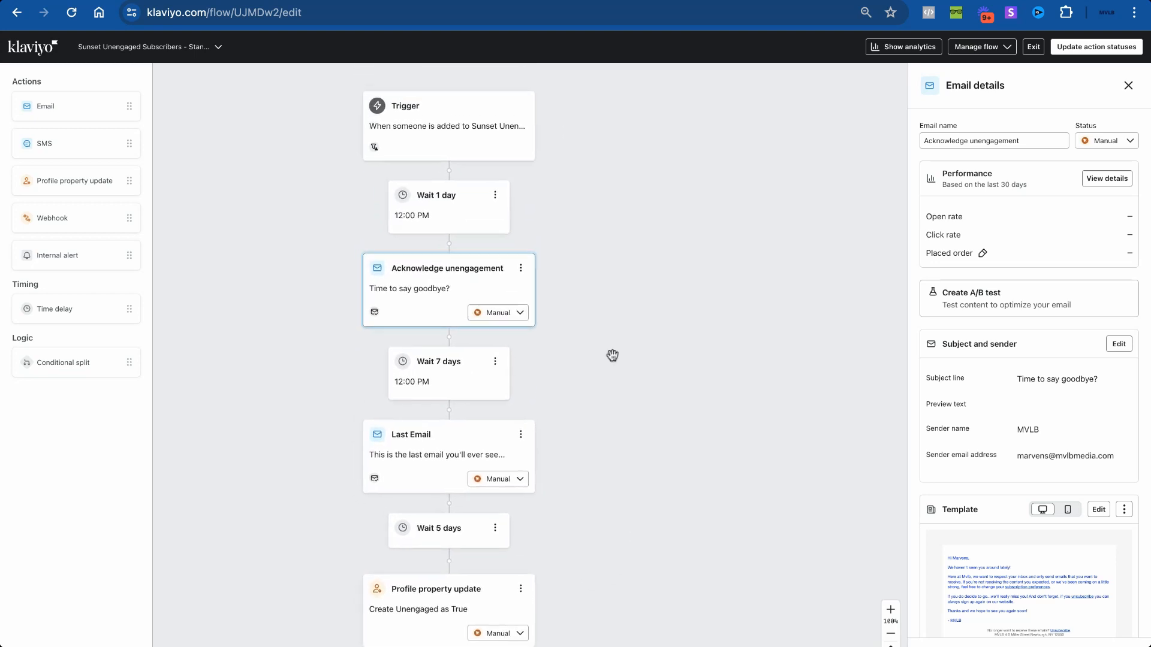
scroll(612, 355, "down", 4)
scroll(506, 466, "down", 3)
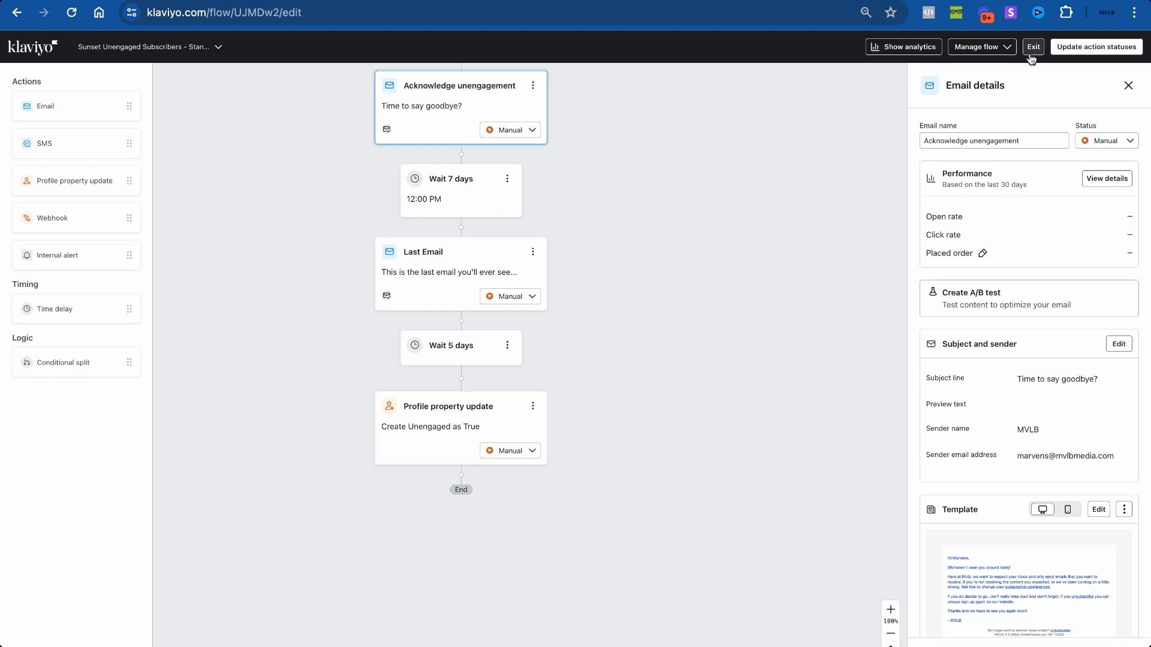
scroll(710, 300, "up", 3)
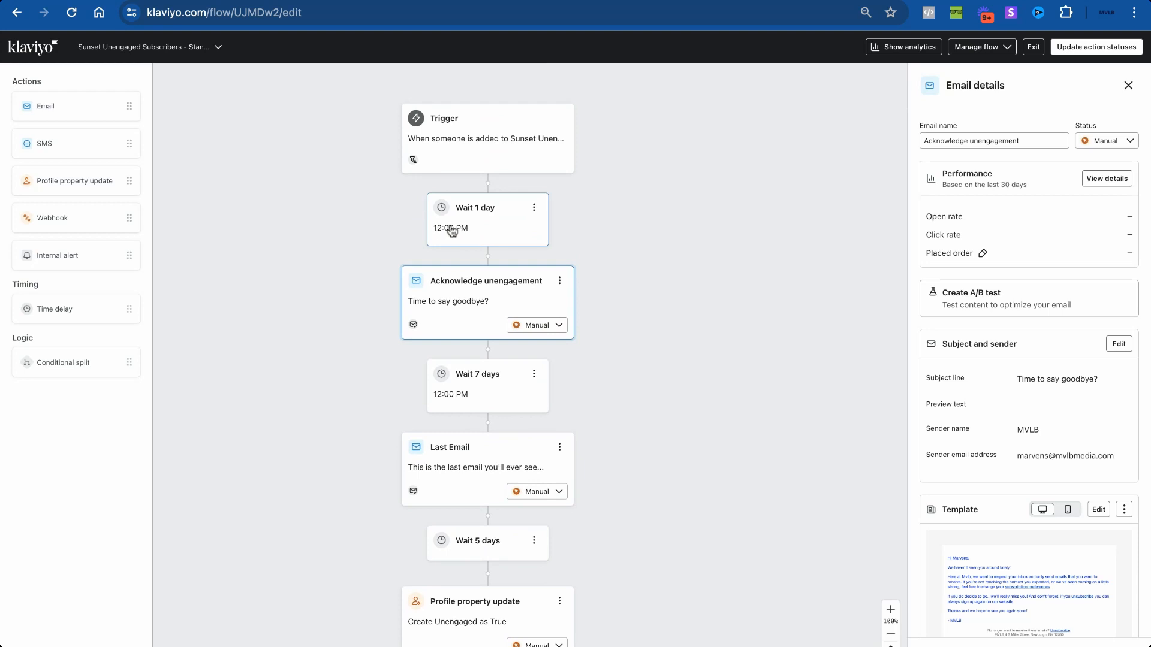
left_click(454, 232)
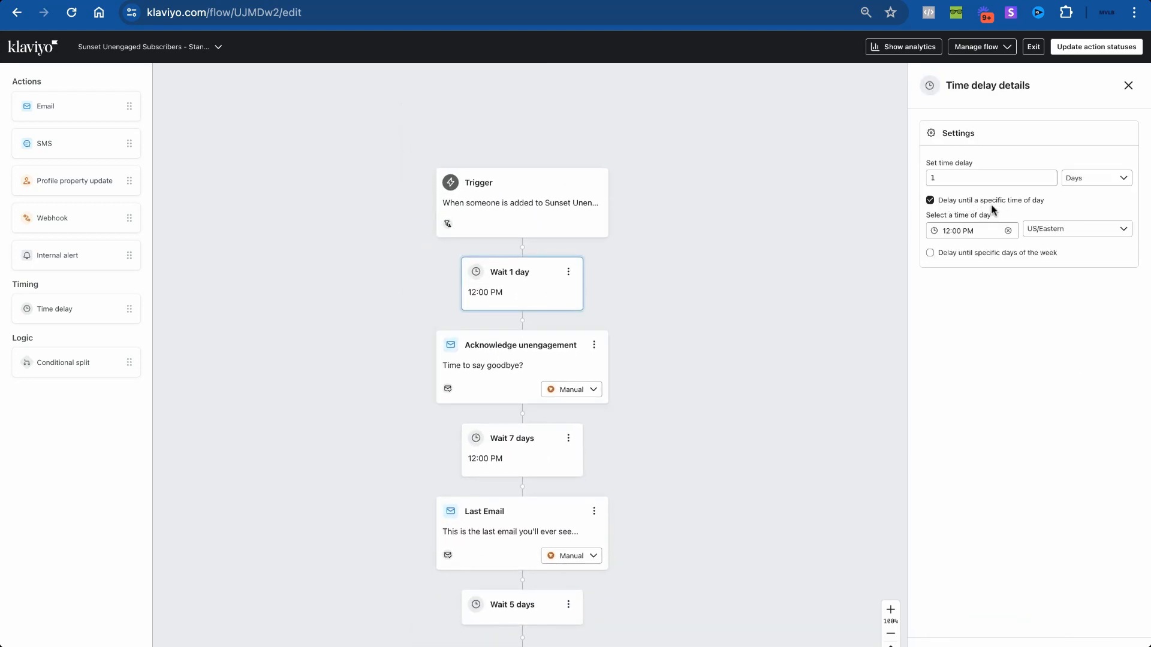
scroll(600, 394, "down", 1)
scroll(553, 282, "down", 3)
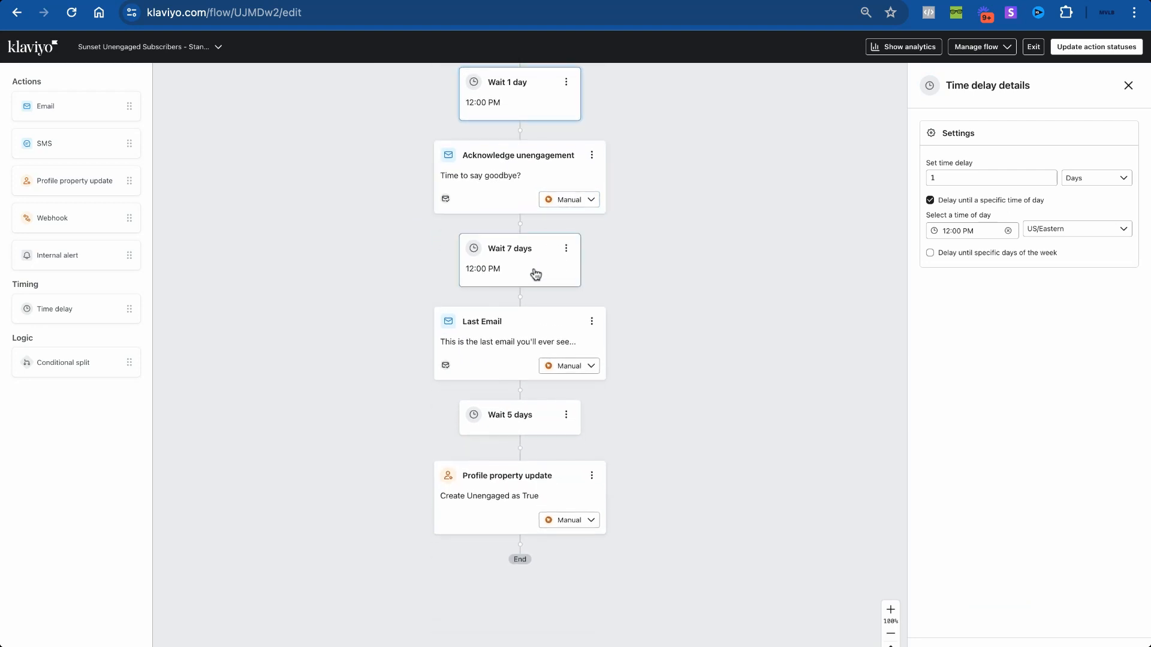
scroll(537, 459, "up", 3)
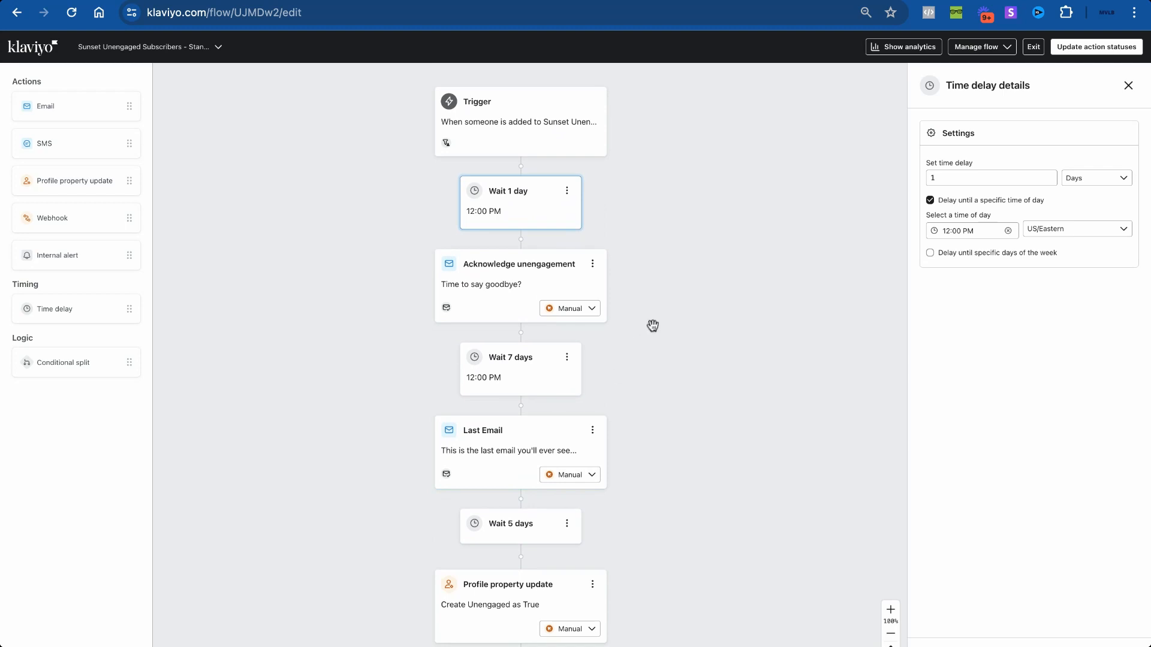
Step: Exit the flow editor and check the Sunset Unengaged - MVLB segment in Lists & segments
left_click(1033, 47)
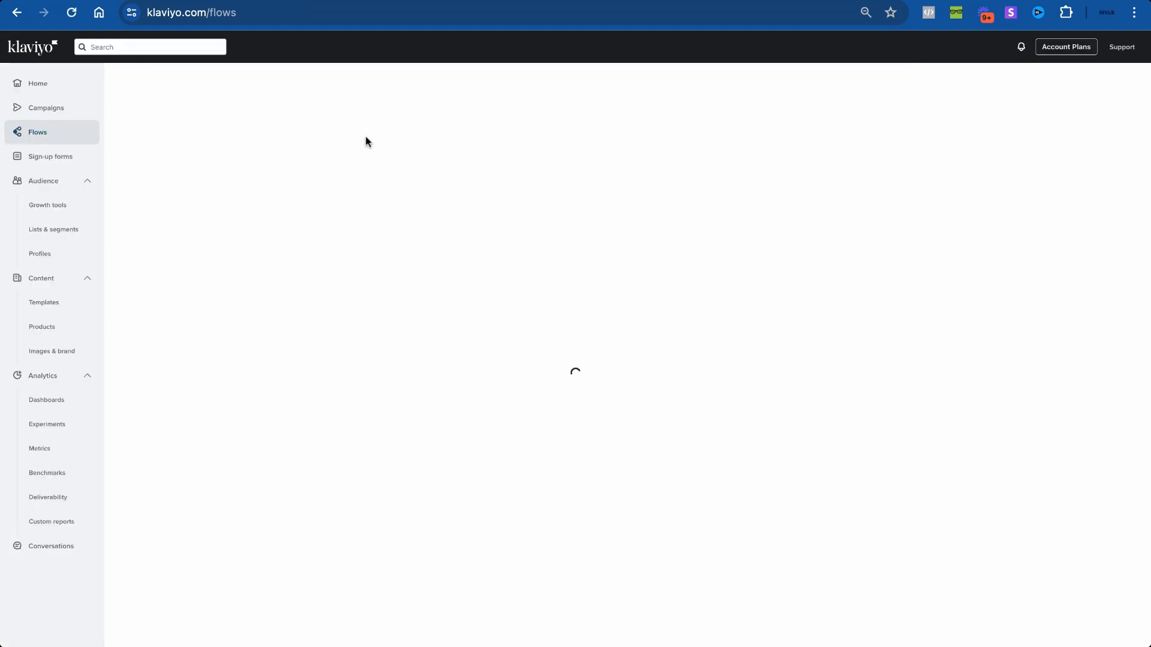
left_click(78, 237)
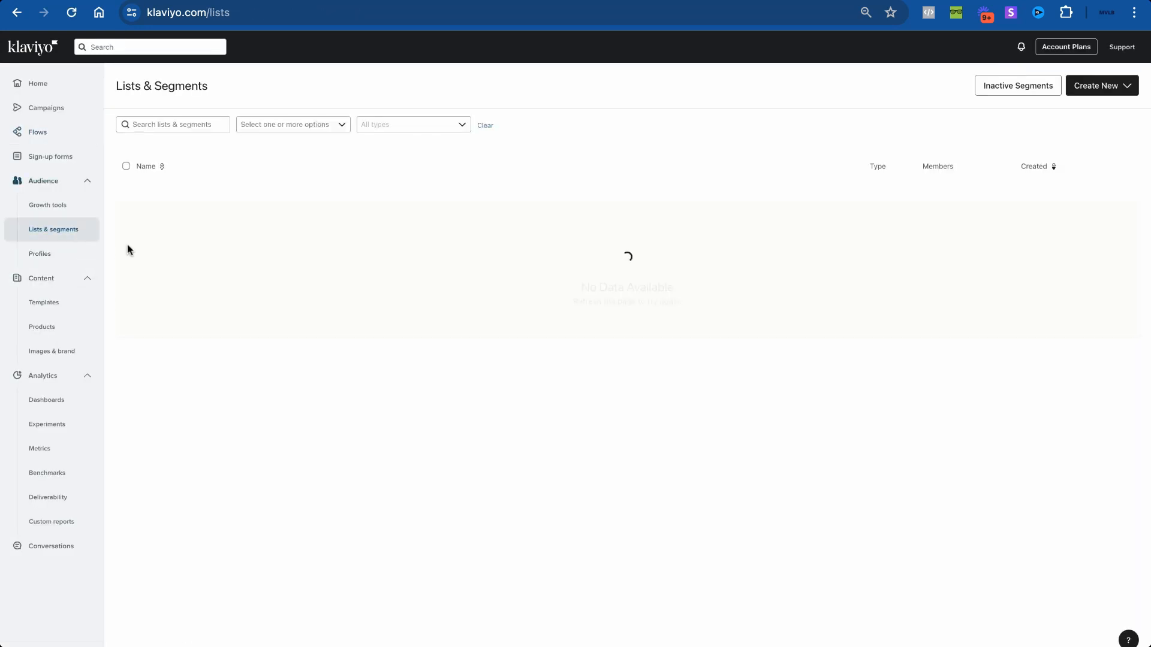
left_click(143, 476)
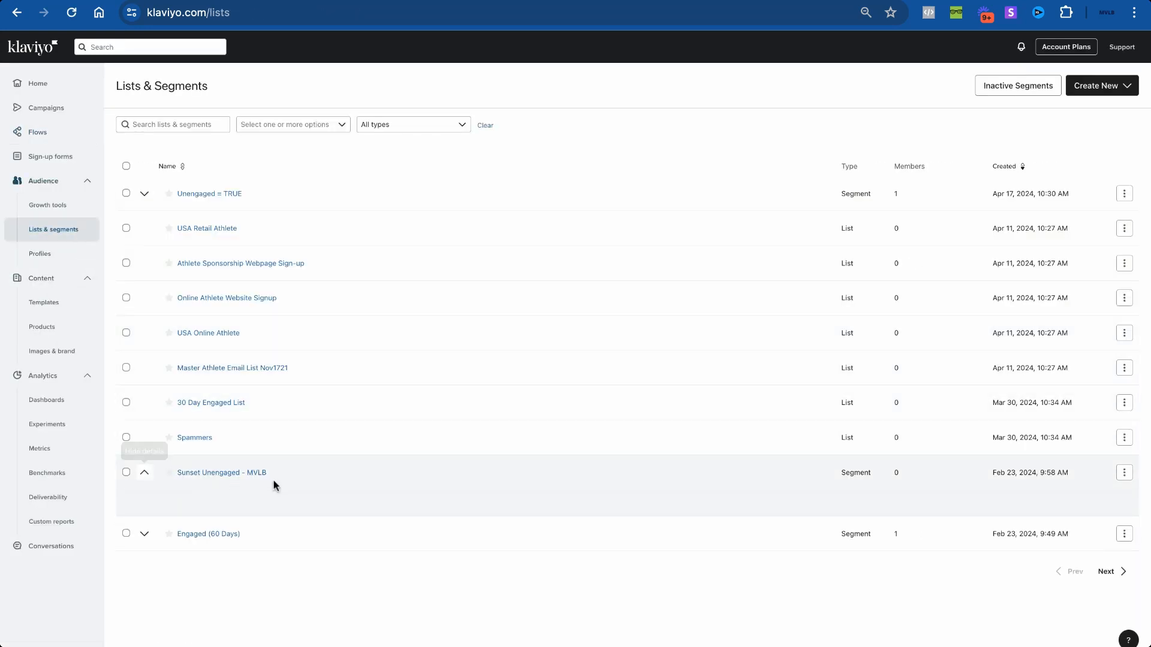
left_click(144, 475)
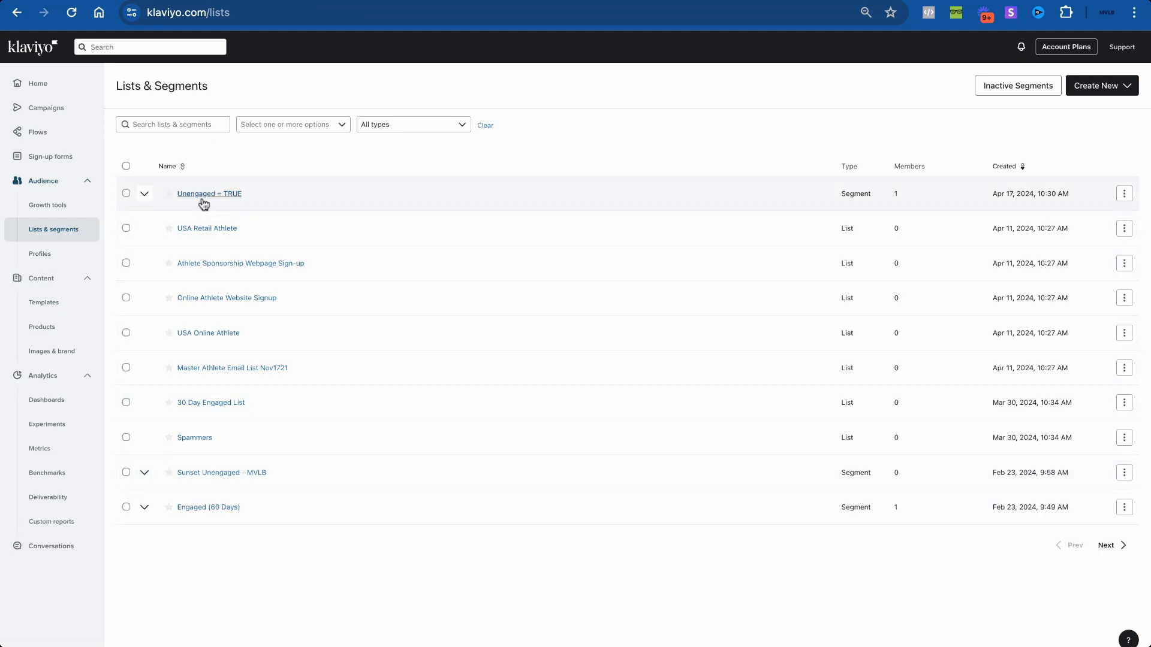
Step: Confirm the subscriber profile has custom property Unengaged = TRUE, then return to Lists & segments
left_click(98, 256)
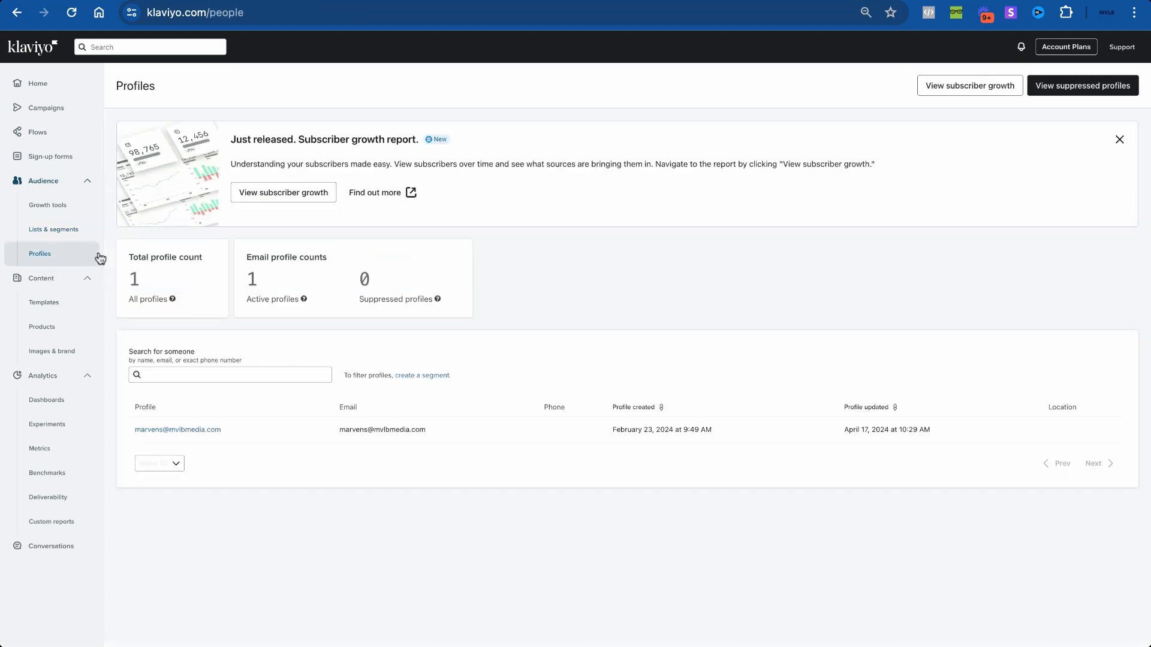
left_click(204, 437)
scroll(435, 290, "down", 2)
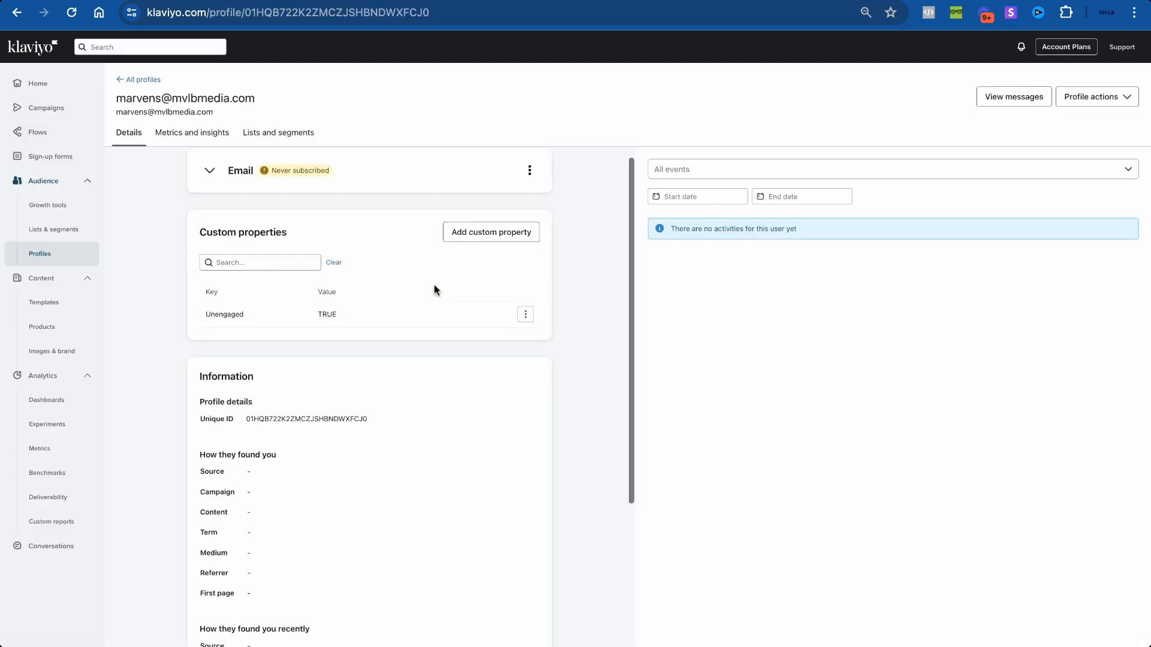
scroll(435, 290, "up", 2)
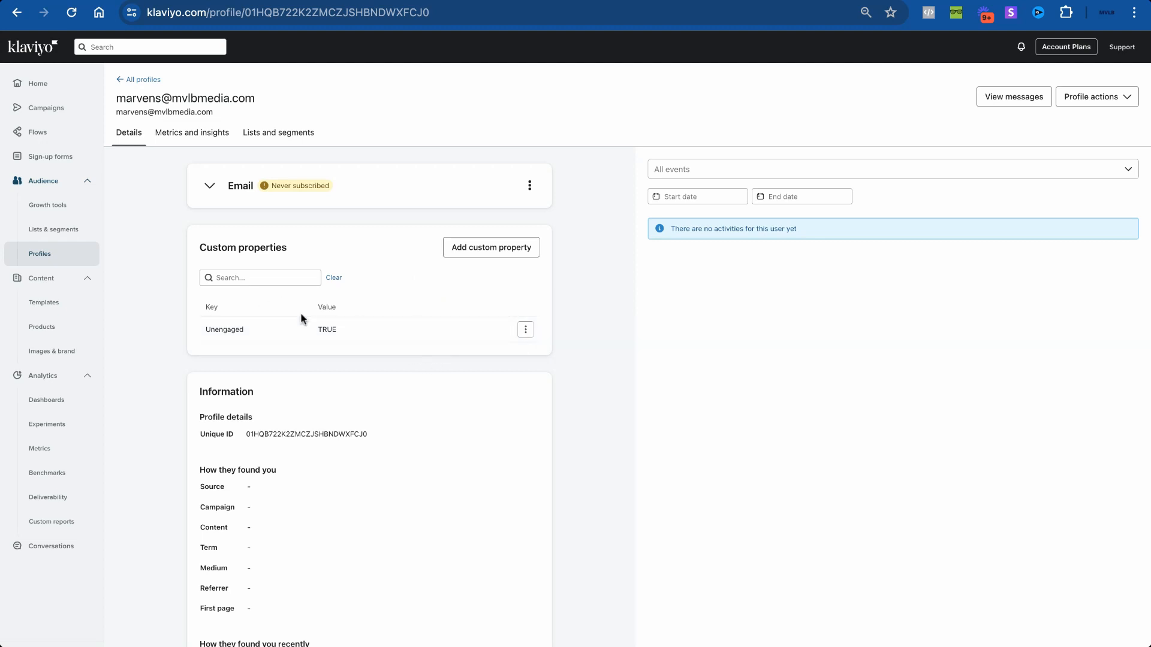
left_click(83, 232)
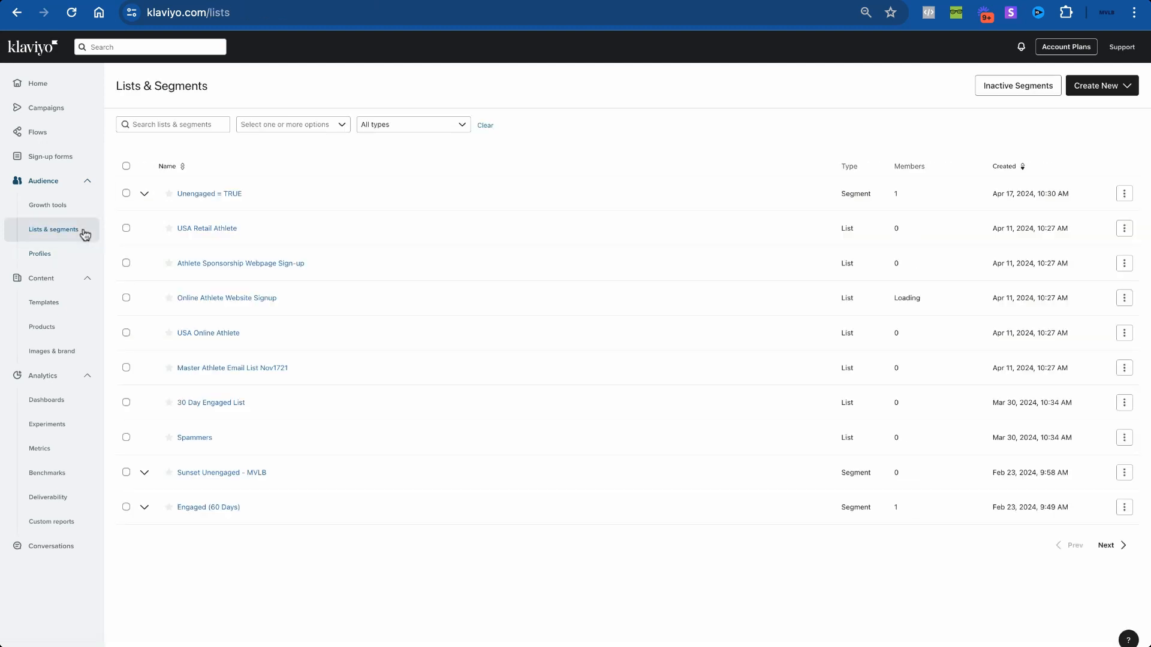
Step: Re-save the Unengaged = TRUE segment with Properties about someone: Unengaged is true, then open Profiles
left_click(145, 194)
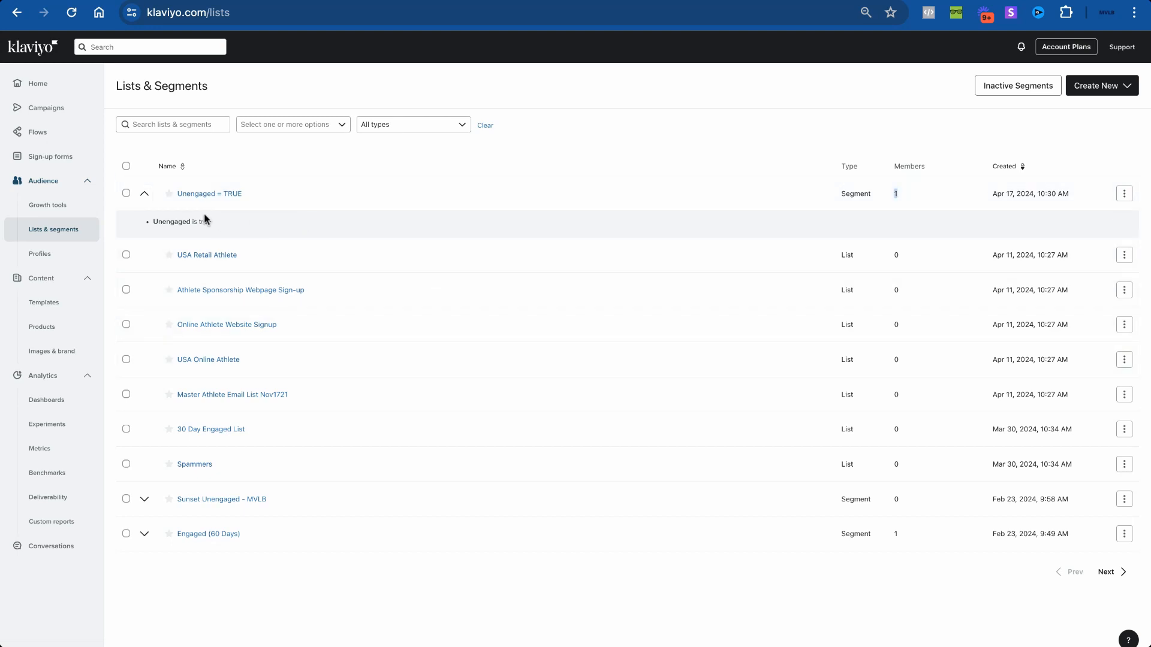
left_click(290, 195)
left_click(202, 121)
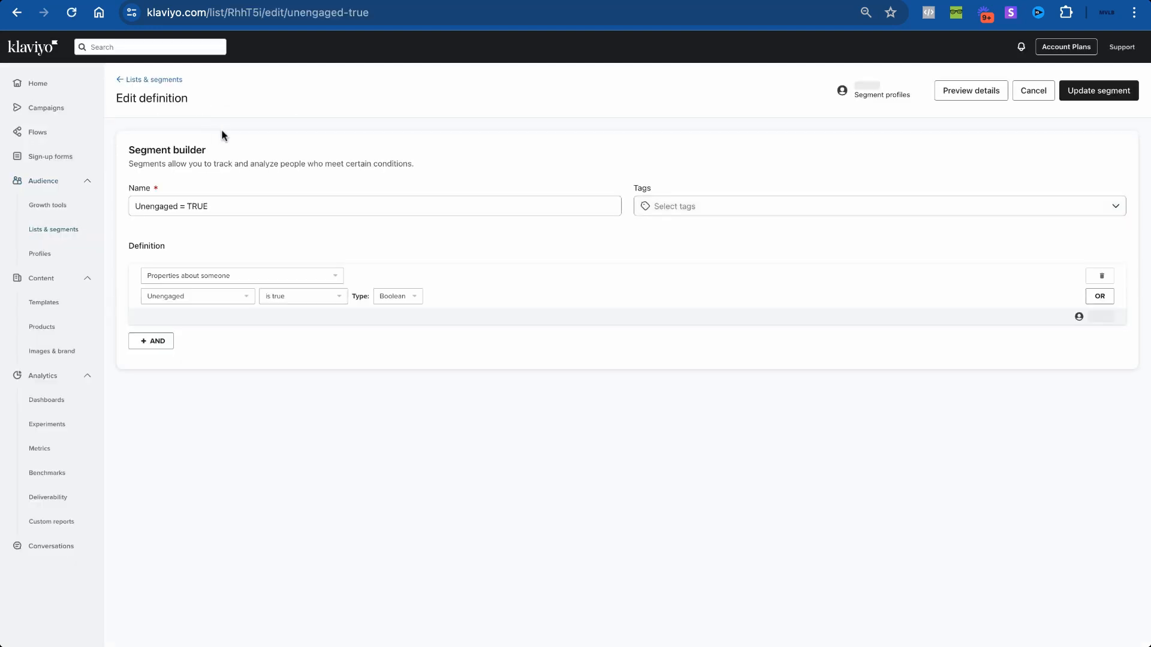
left_click(206, 283)
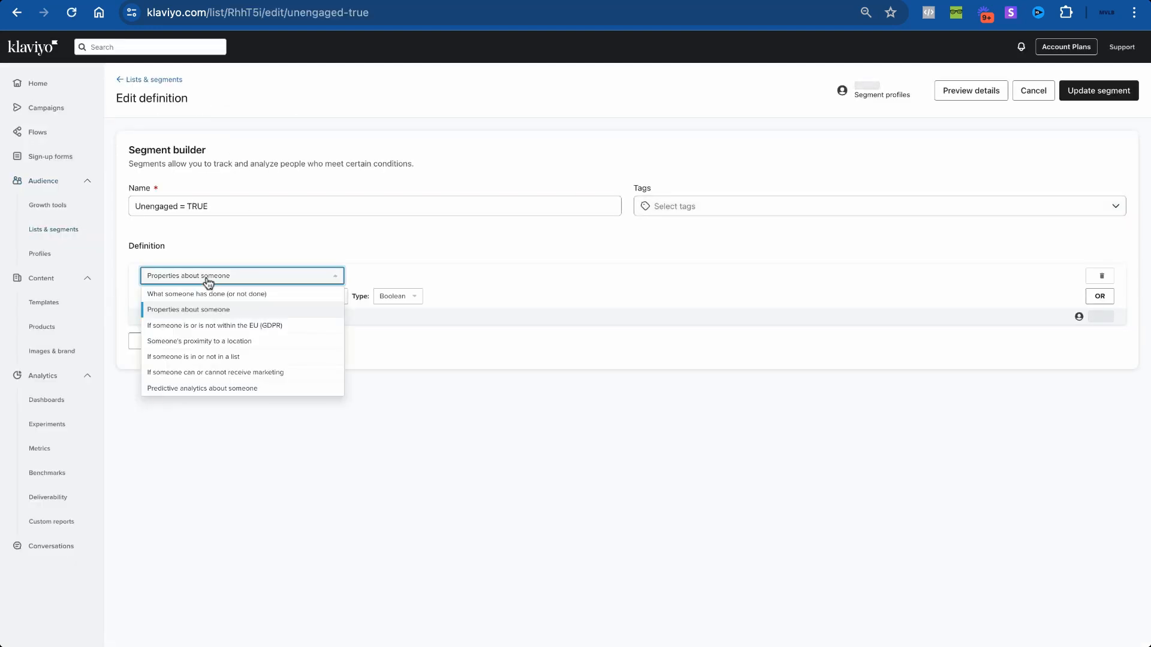
left_click(208, 285)
left_click(210, 298)
left_click(211, 300)
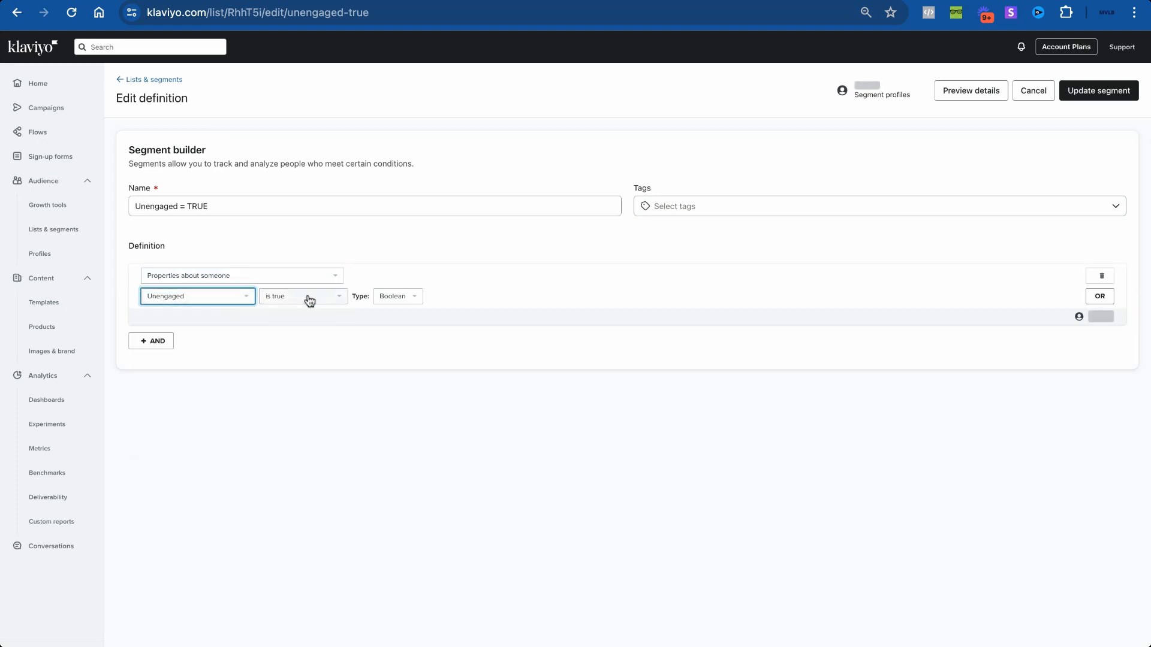
left_click(1099, 96)
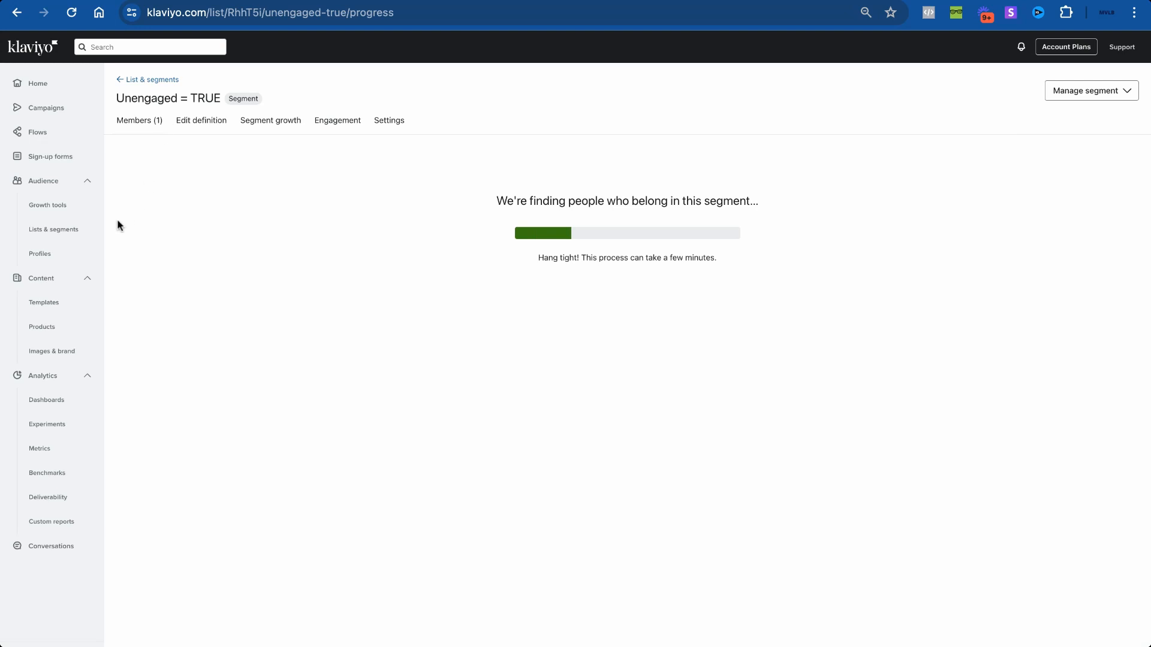
left_click(1119, 90)
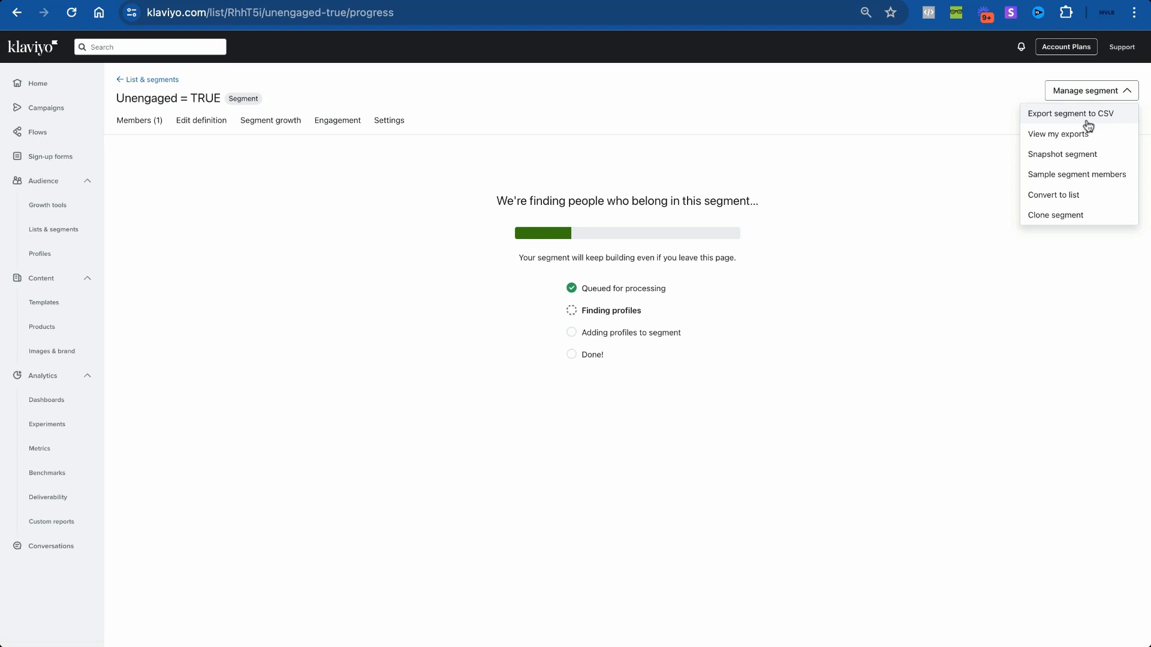
left_click(77, 262)
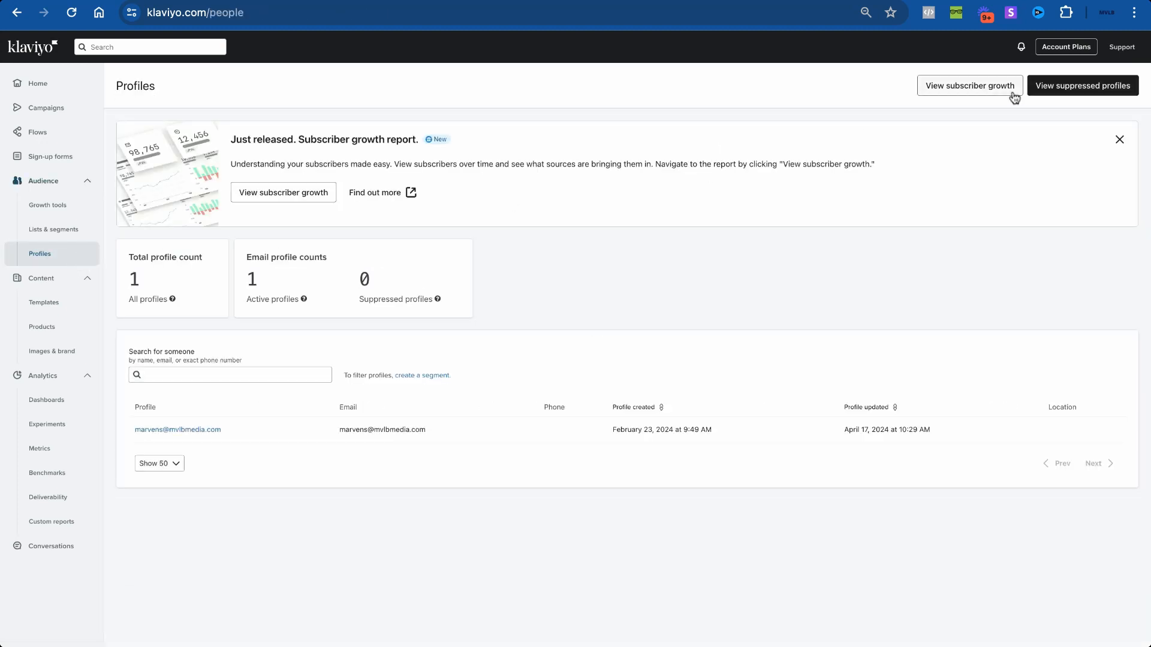
Step: Review Klaviyo's suppressed profiles list, then bring the Sunset flow row into view in the Figma flow chart
left_click(1038, 93)
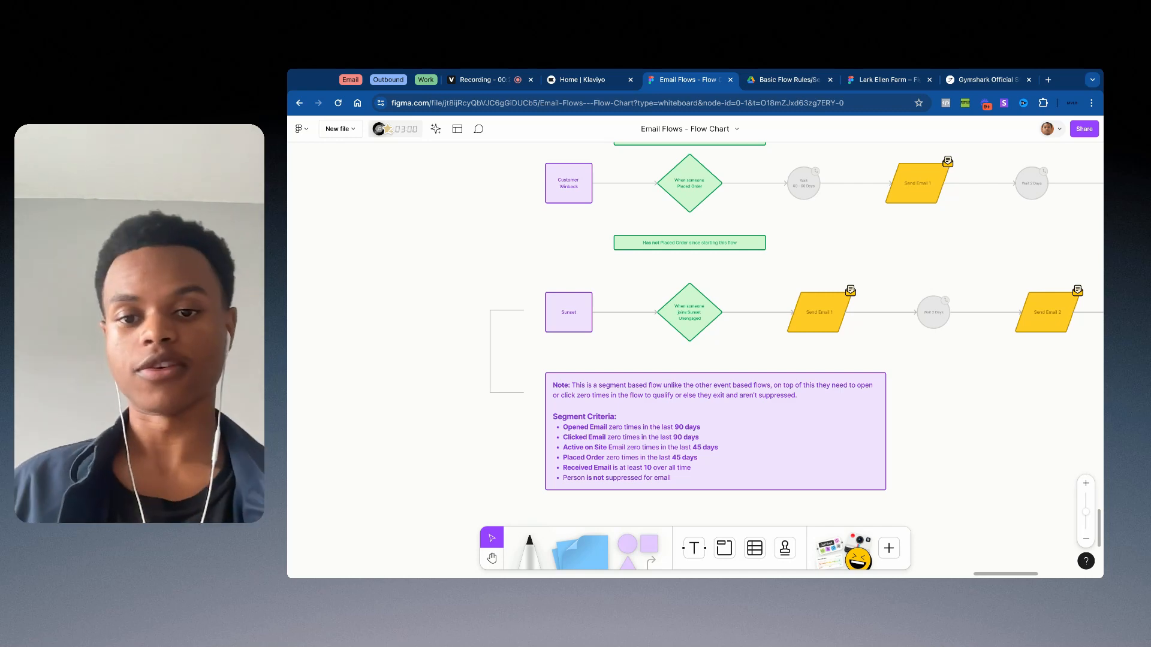
scroll(546, 322, "down", 5)
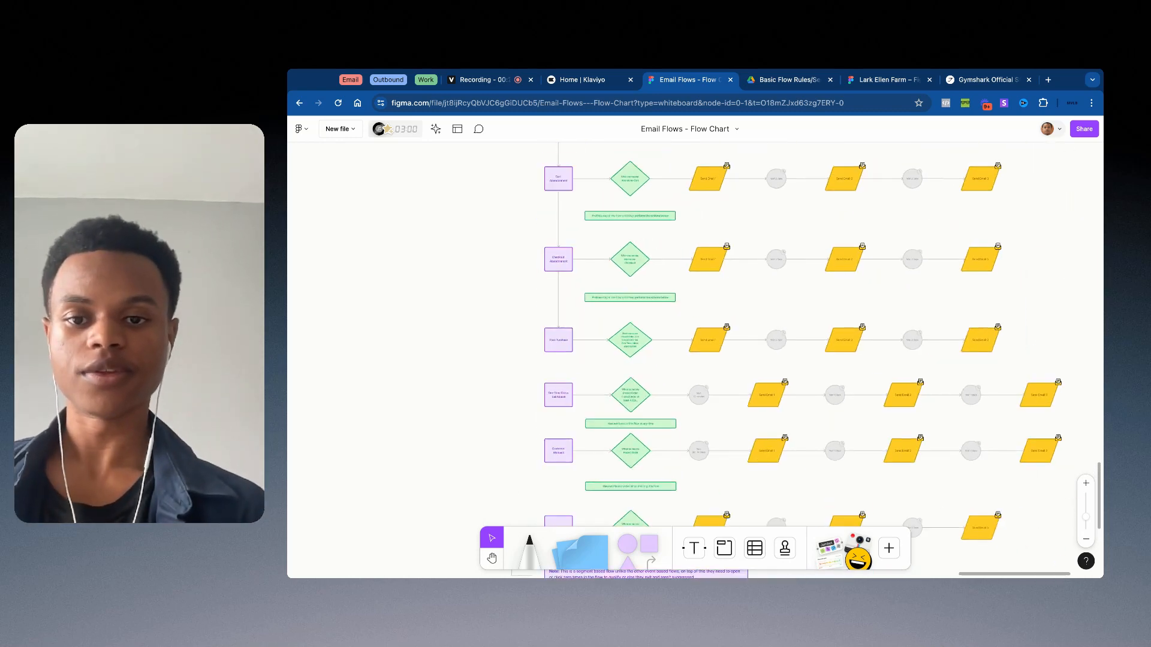
scroll(545, 322, "down", 5)
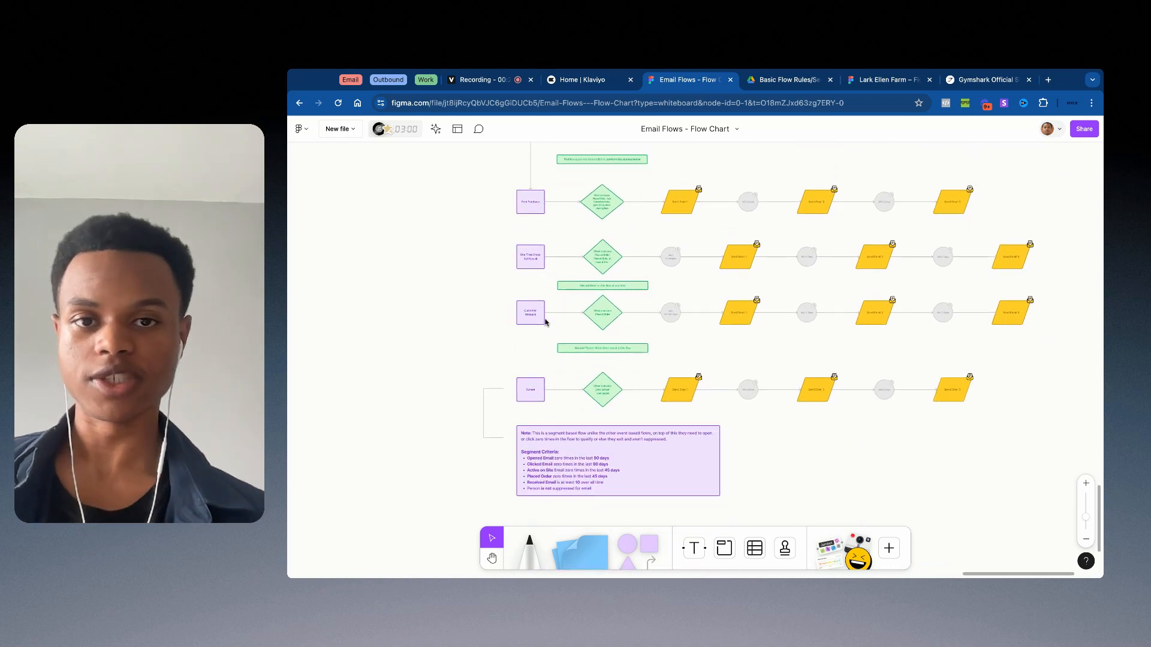